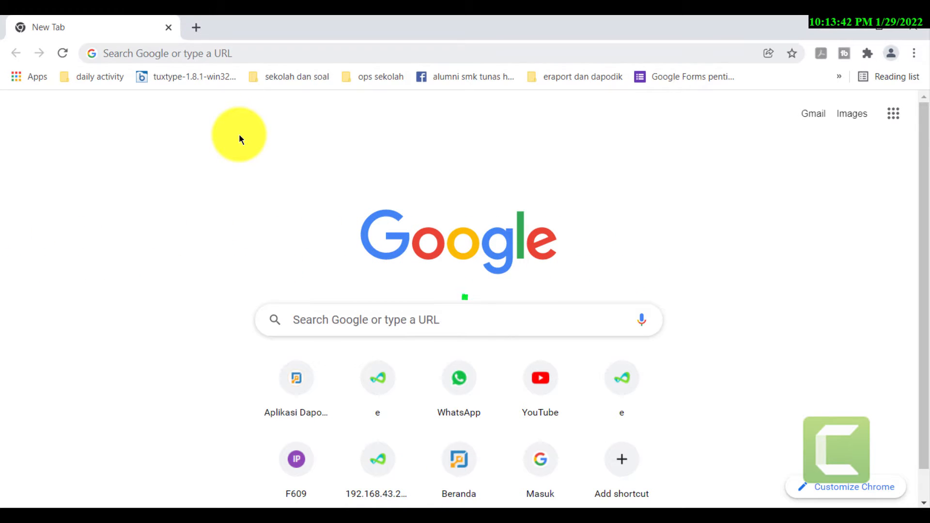
- Load the Dapodik login page at localhost:5774 in Chrome using the address-bar autocomplete
{"action": "left_click", "coordinate": [263, 51]}
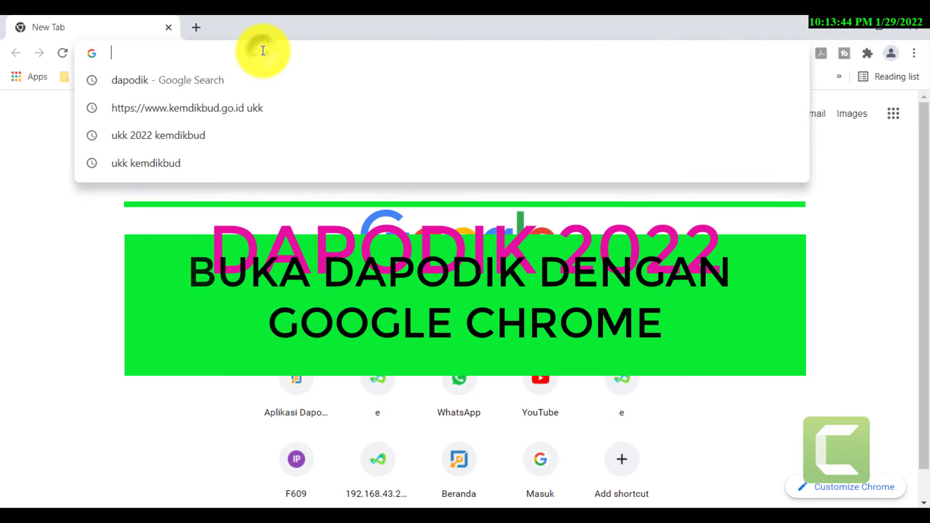
{"action": "type", "text": "localhost:5774"}
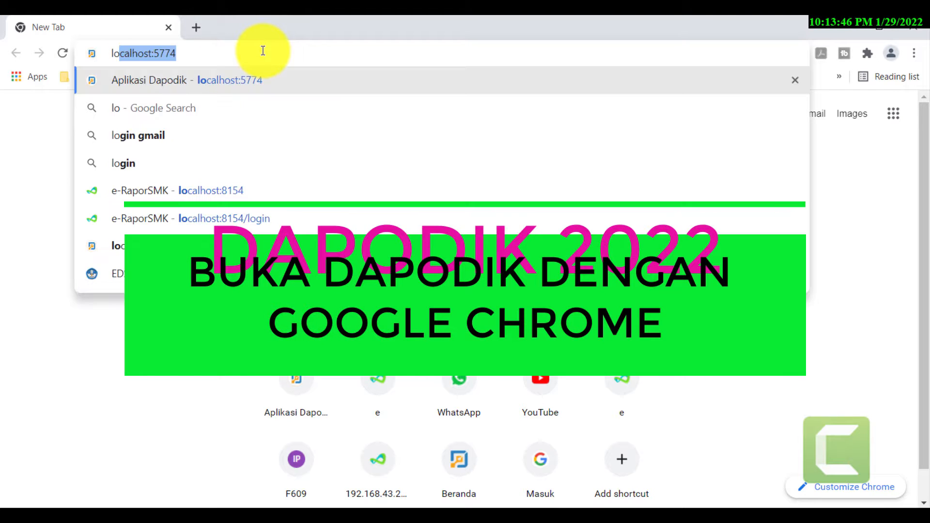
{"action": "key", "text": "Right"}
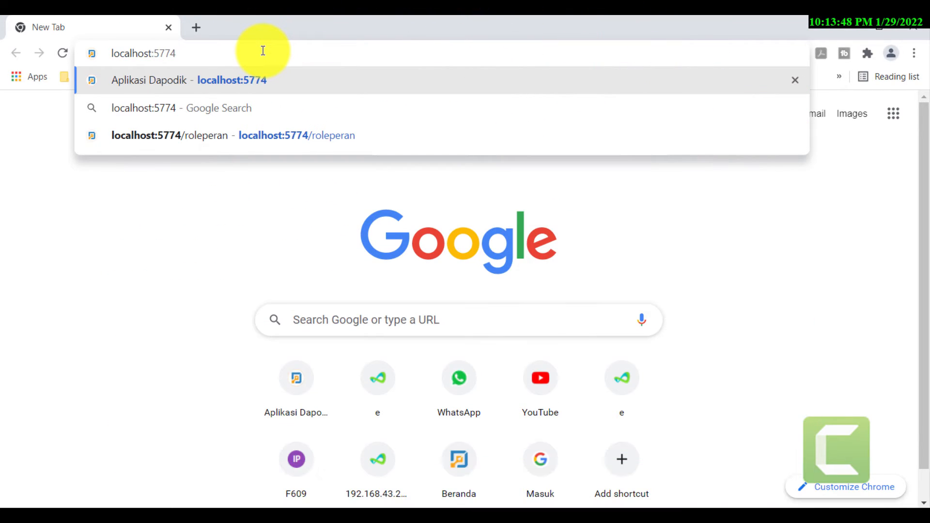
{"action": "key", "text": "Return"}
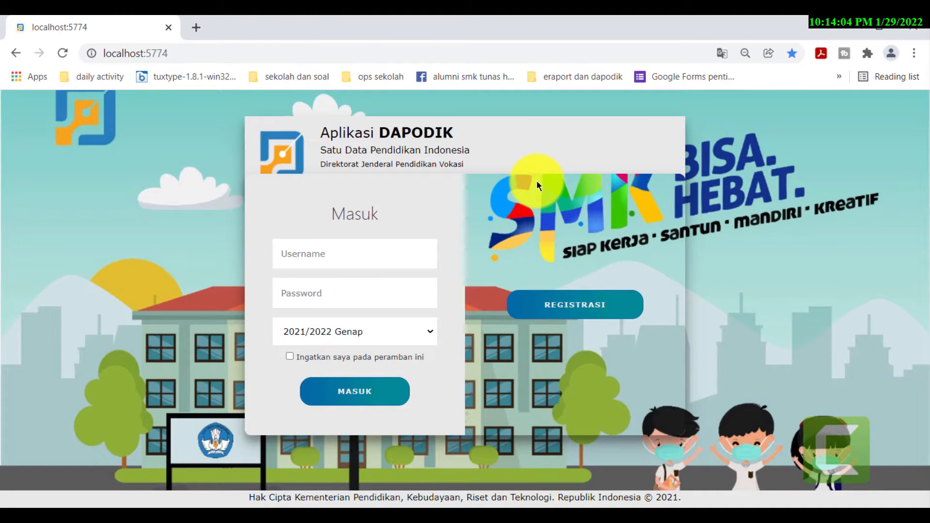
- Sign in with the saved school operator login for the 2021/2022 Genap semester
{"action": "left_click", "coordinate": [312, 253]}
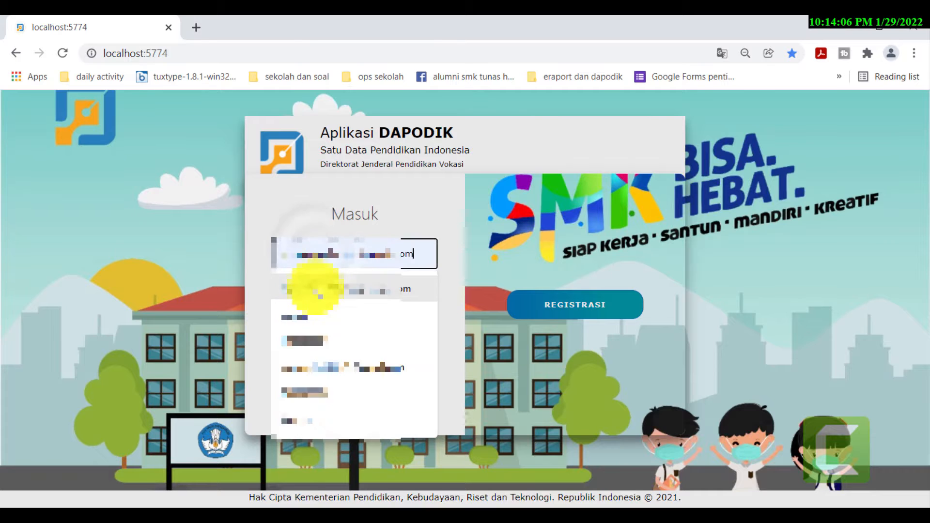
{"action": "left_click", "coordinate": [315, 288]}
{"action": "left_click", "coordinate": [317, 290]}
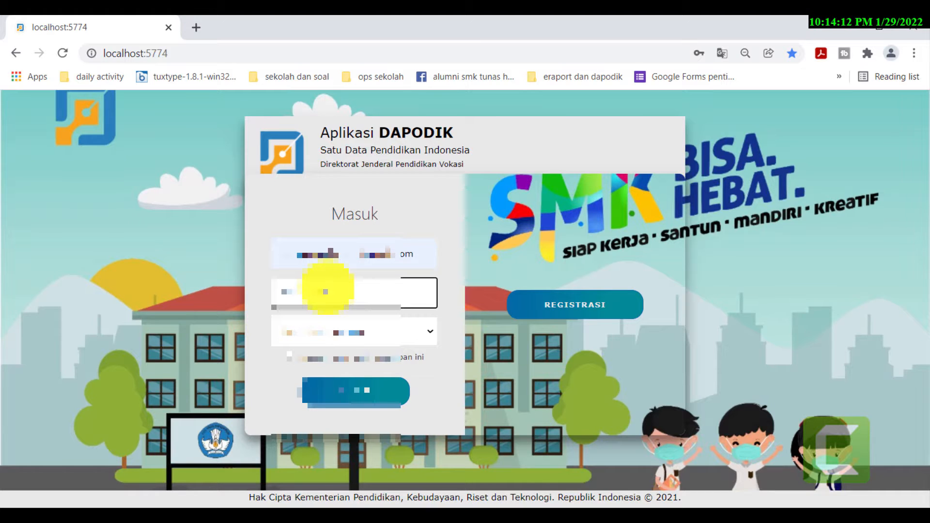
{"action": "left_click", "coordinate": [412, 331]}
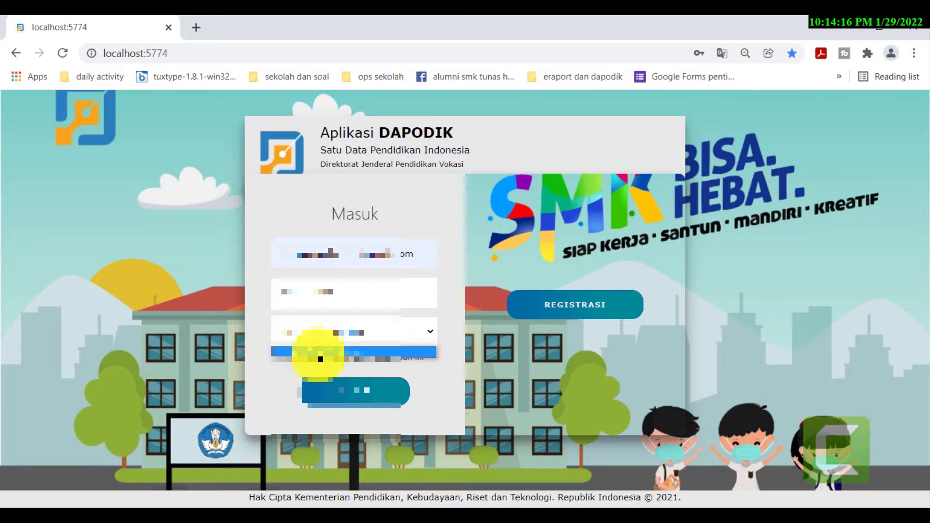
{"action": "left_click", "coordinate": [356, 394]}
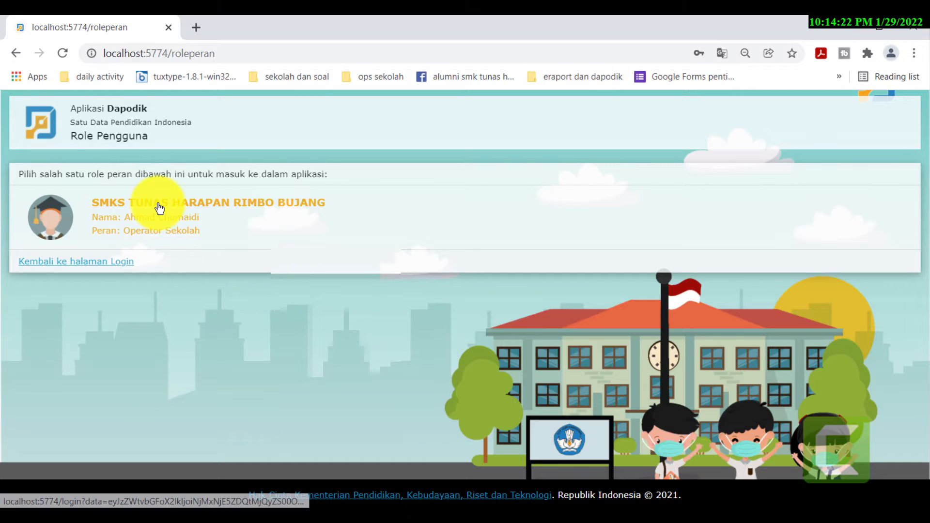
- Enter as Operator Sekolah, close the welcome notes on the dashboard, and switch to another browser
{"action": "left_click", "coordinate": [160, 208]}
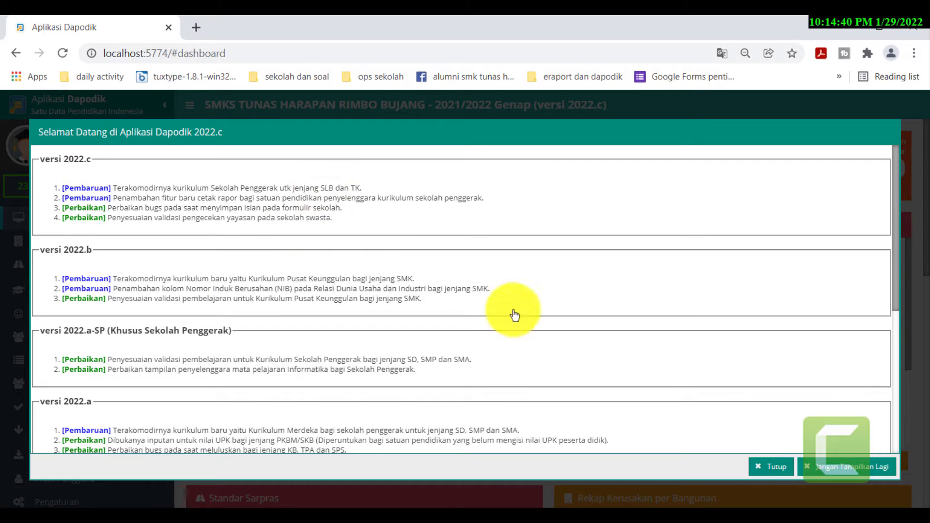
{"action": "left_click", "coordinate": [760, 467]}
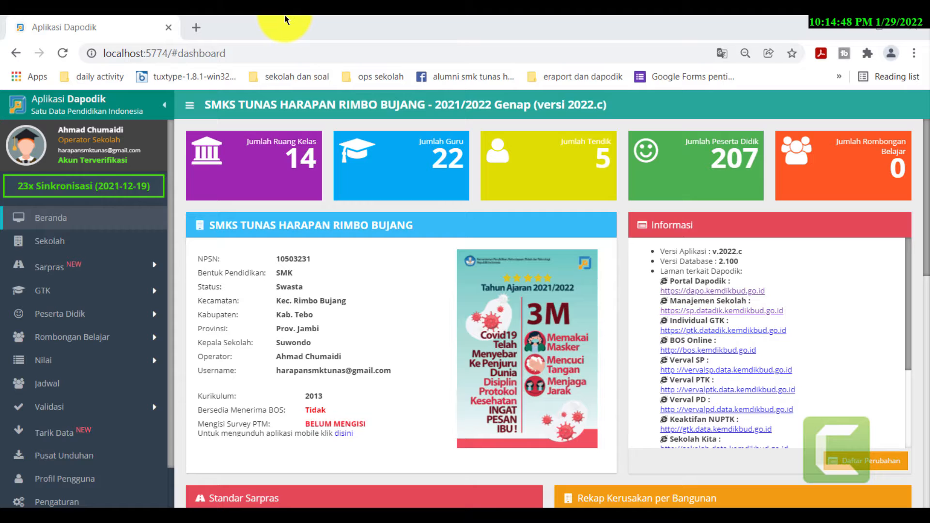
{"action": "left_click", "coordinate": [193, 522]}
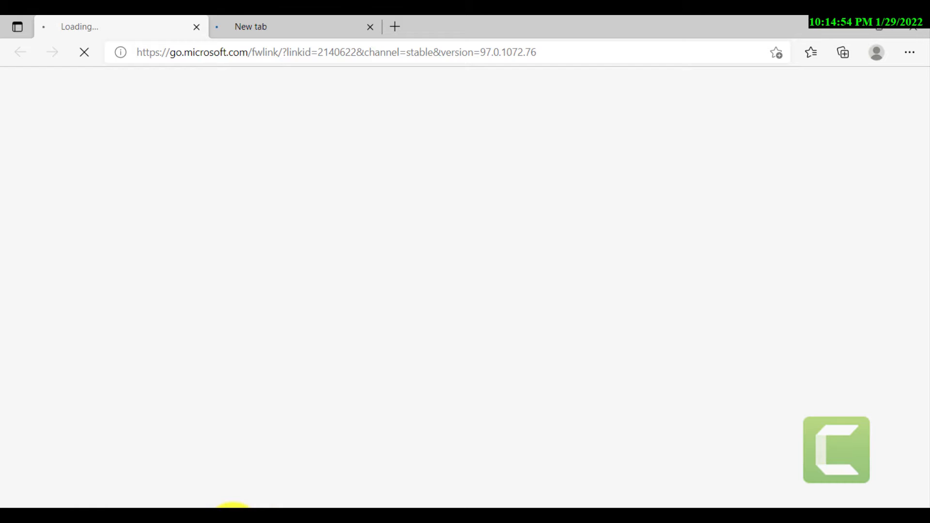
- Launch AVG Secure Browser and go to localhost:5774 in a new tab
{"action": "left_click", "coordinate": [233, 521]}
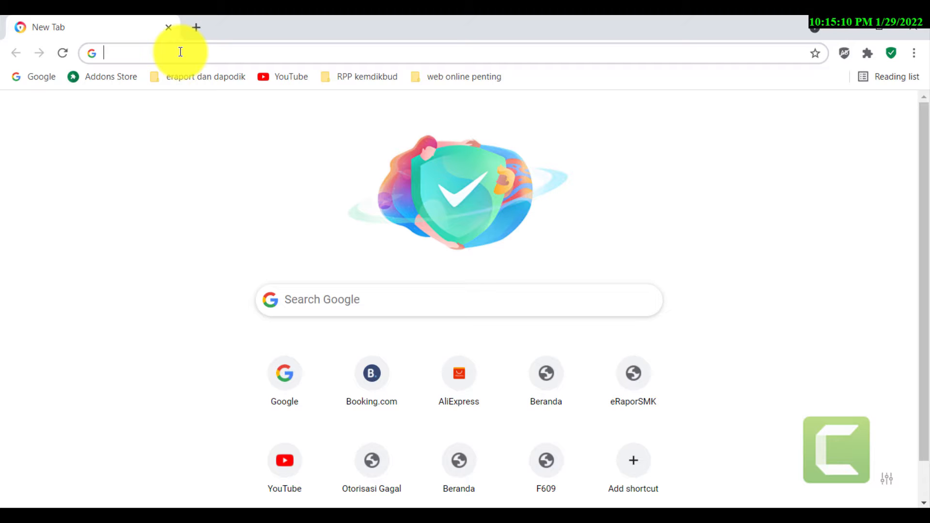
{"action": "type", "text": "loca"}
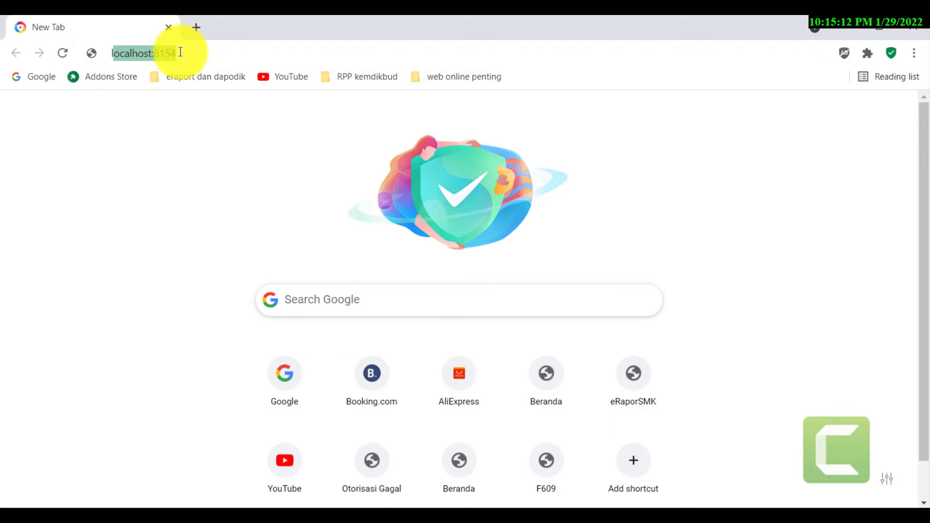
{"action": "type", "text": "lhost"}
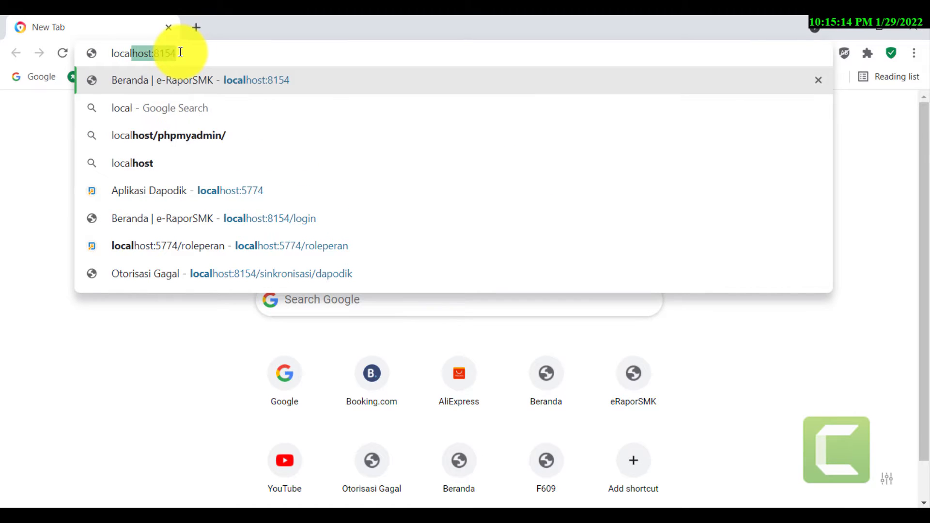
{"action": "type", "text": ":5774"}
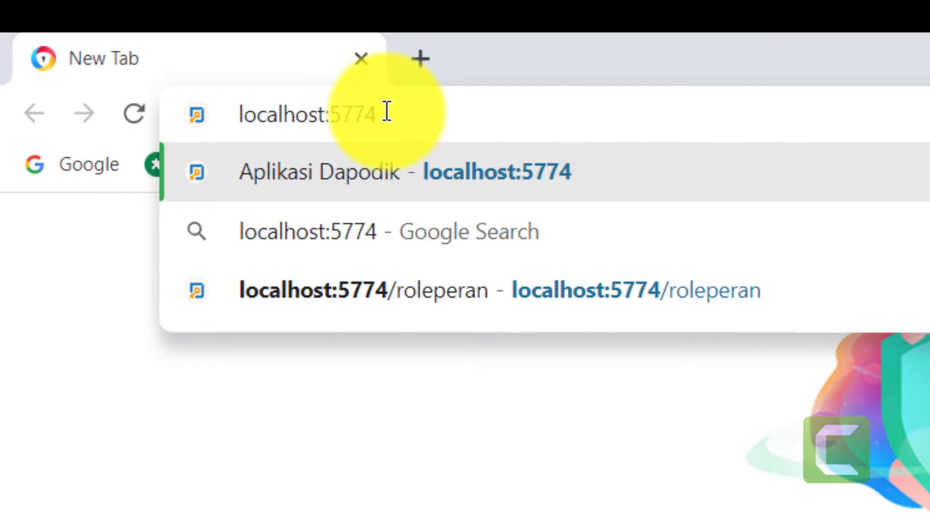
{"action": "key", "text": "Return"}
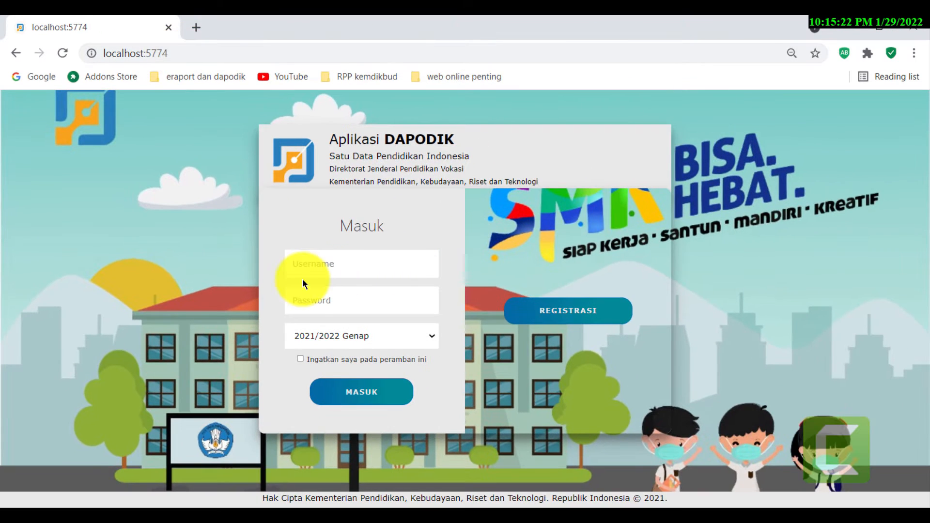
{"action": "left_click", "coordinate": [307, 266]}
{"action": "left_click", "coordinate": [333, 295]}
{"action": "left_click", "coordinate": [325, 303]}
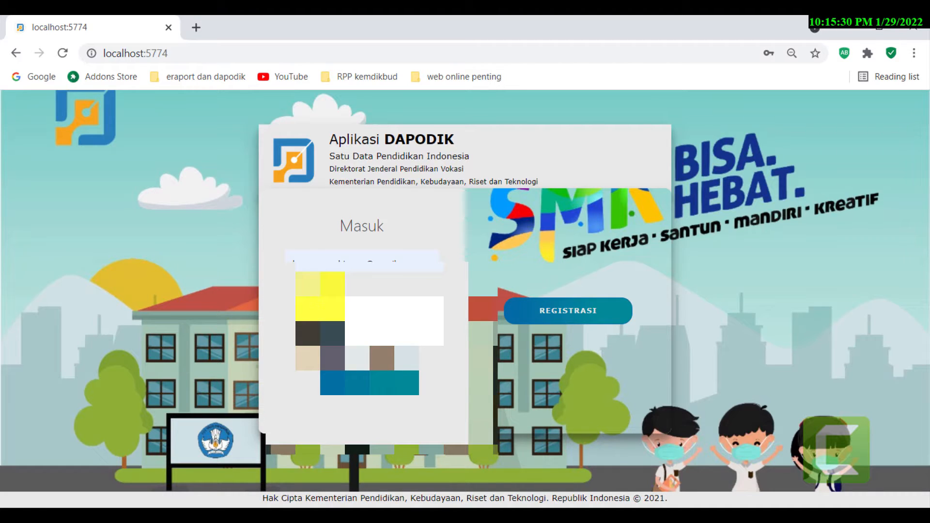
{"action": "key", "text": "Return"}
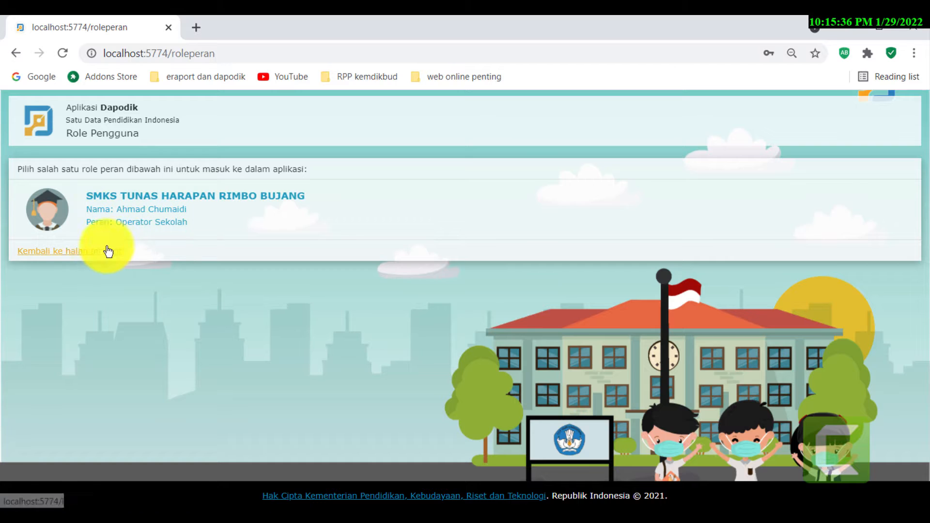
{"action": "left_click", "coordinate": [99, 257]}
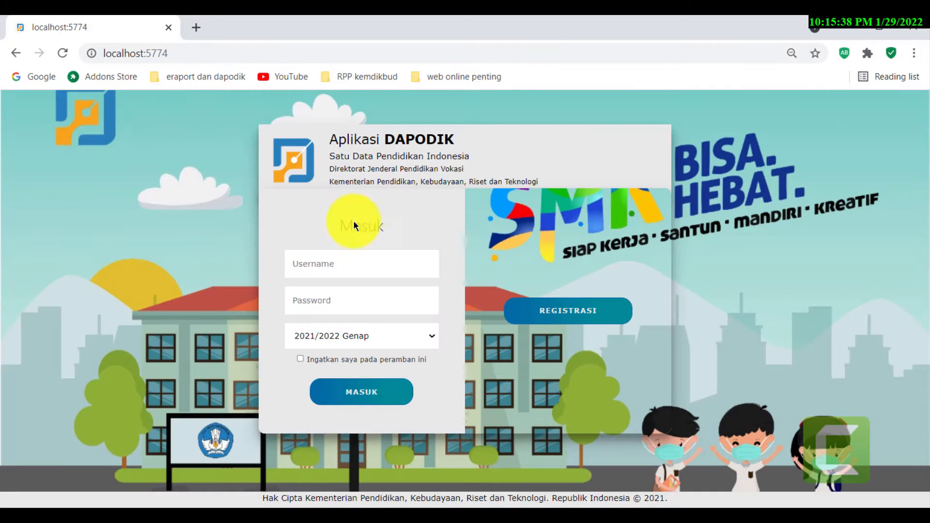
- Log in with the principal's e-mail address and password for 2021/2022 Genap
{"action": "left_click", "coordinate": [373, 273]}
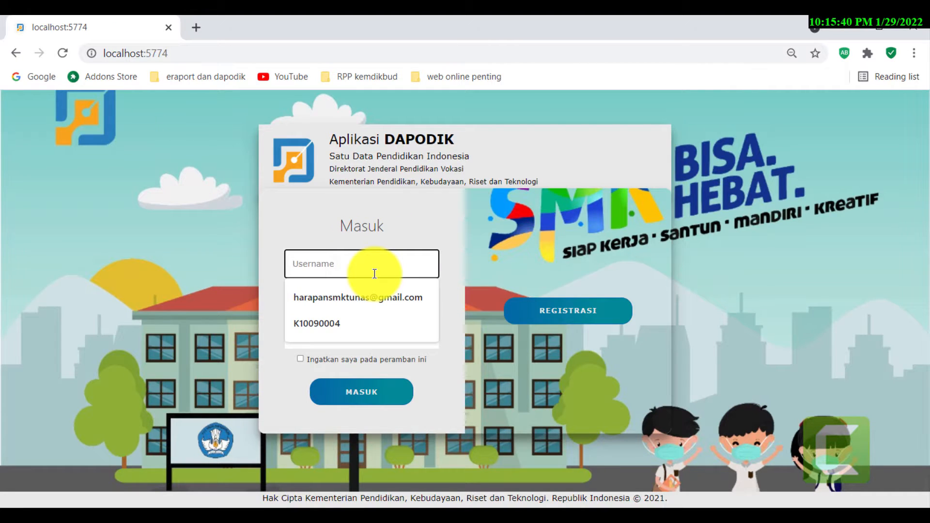
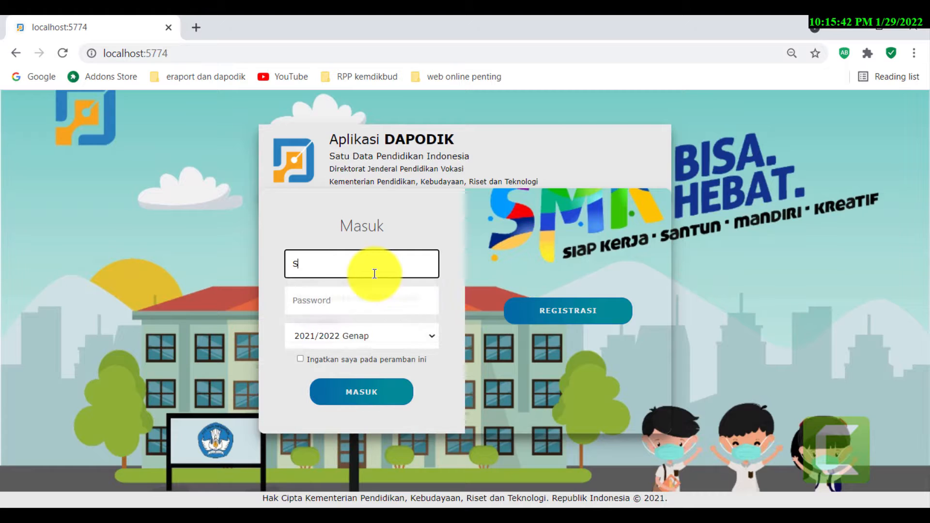
{"action": "key", "text": "Tab"}
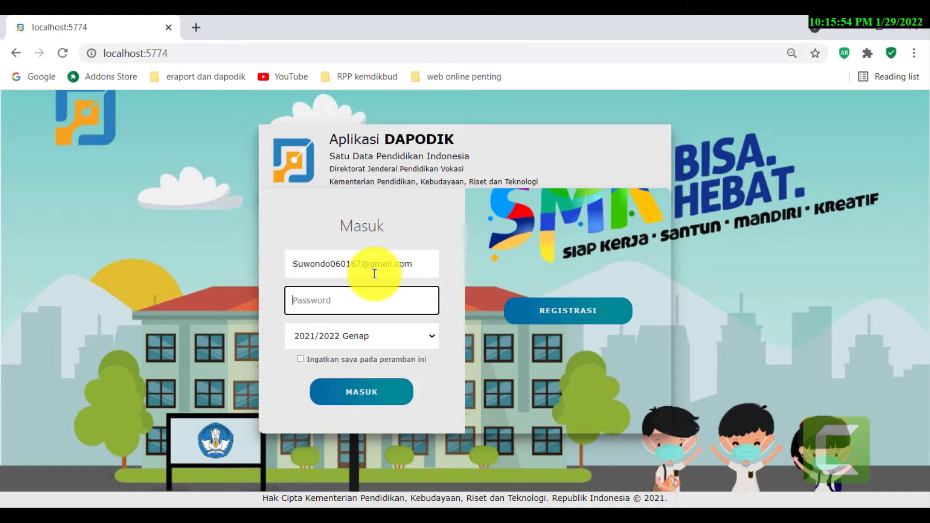
{"action": "type", "text": "•••••••••••"}
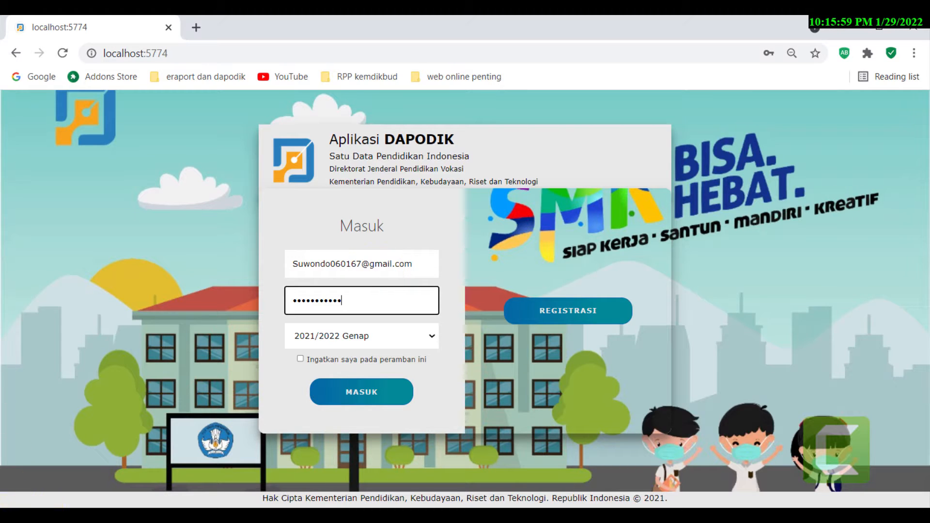
{"action": "left_click", "coordinate": [395, 393]}
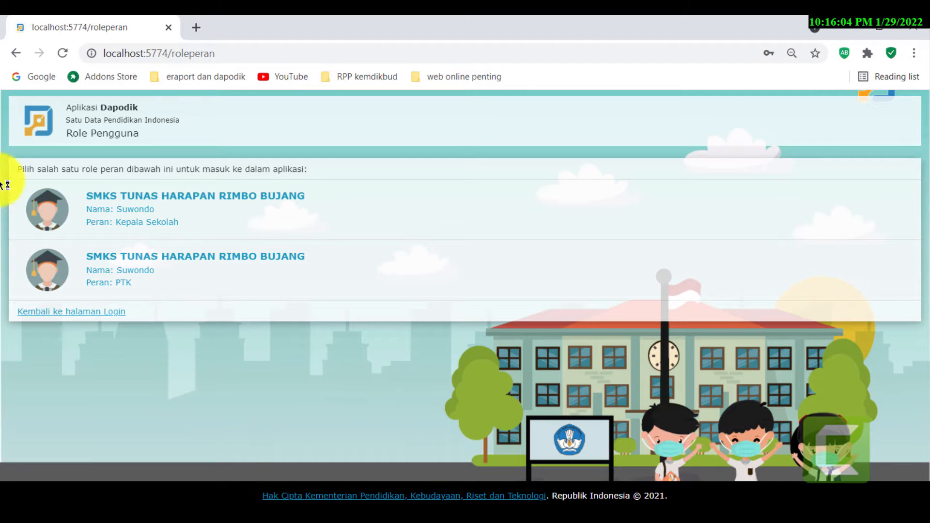
- Enter the dashboard under the PTK role, close the welcome notes, and move to Microsoft Edge
{"action": "left_click", "coordinate": [116, 206]}
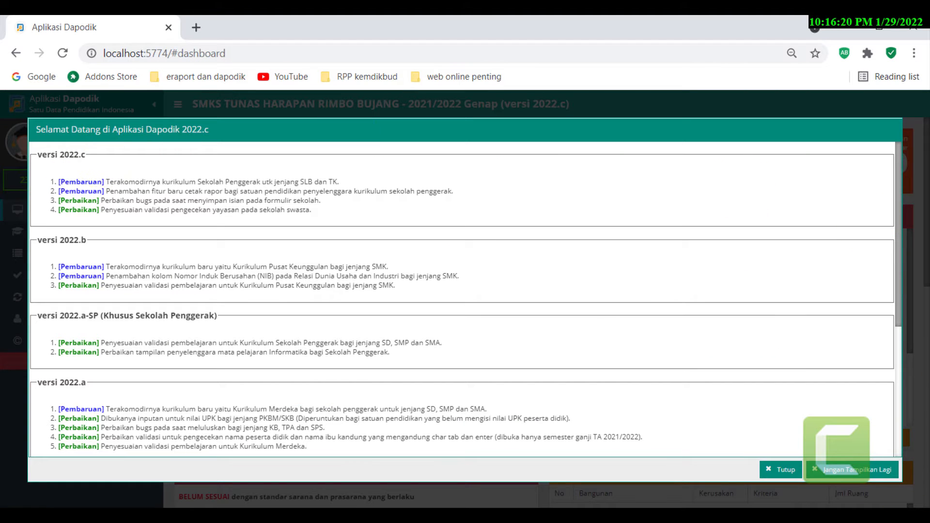
{"action": "left_click", "coordinate": [779, 469]}
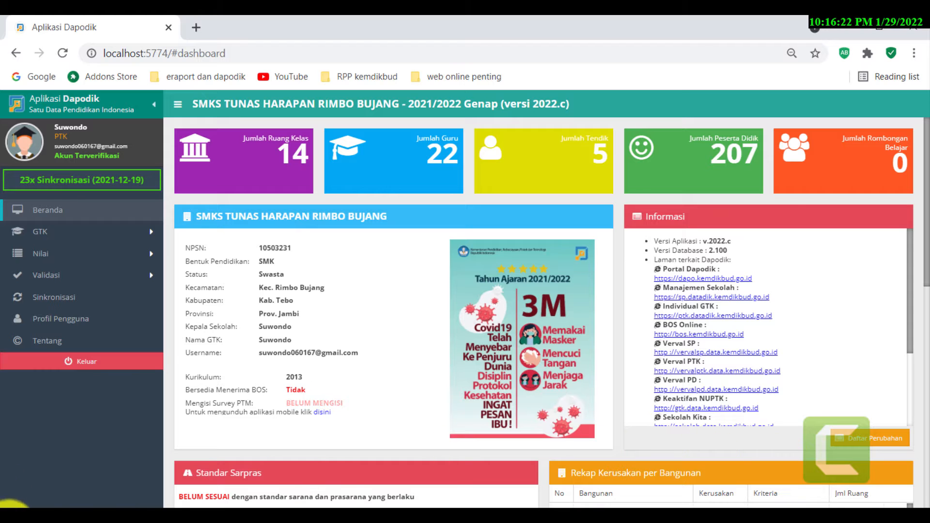
{"action": "left_click", "coordinate": [160, 522]}
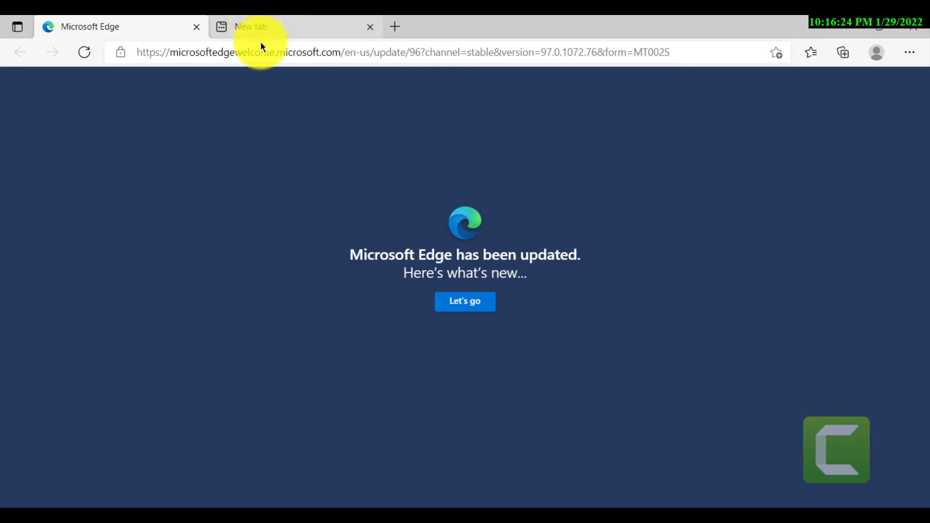
- Replace Edge's address with localhost:5774 and load the Dapodik login page
{"action": "left_click", "coordinate": [274, 50]}
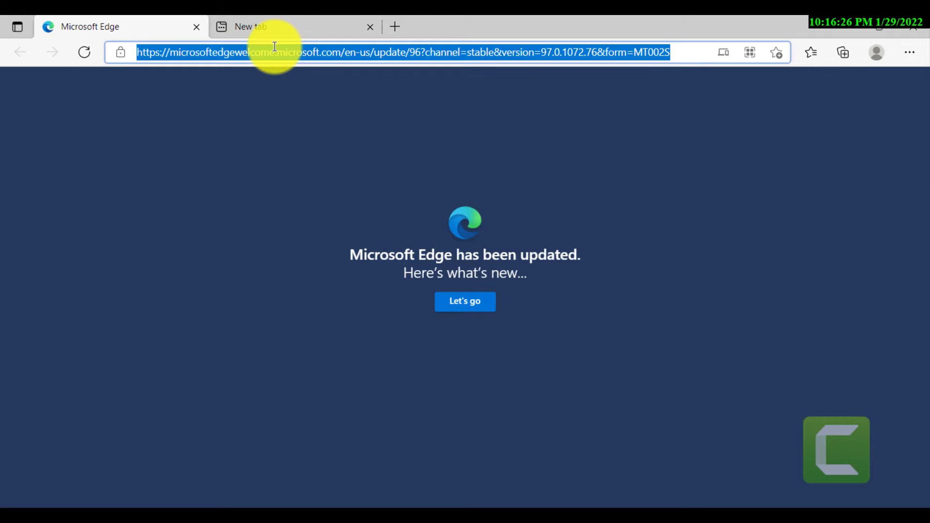
{"action": "type", "text": "lo"}
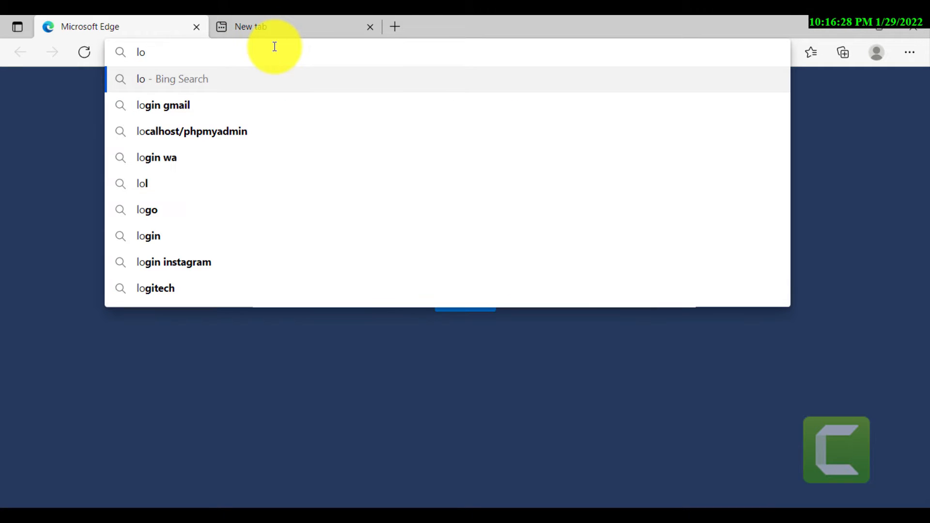
{"action": "type", "text": "calhost"}
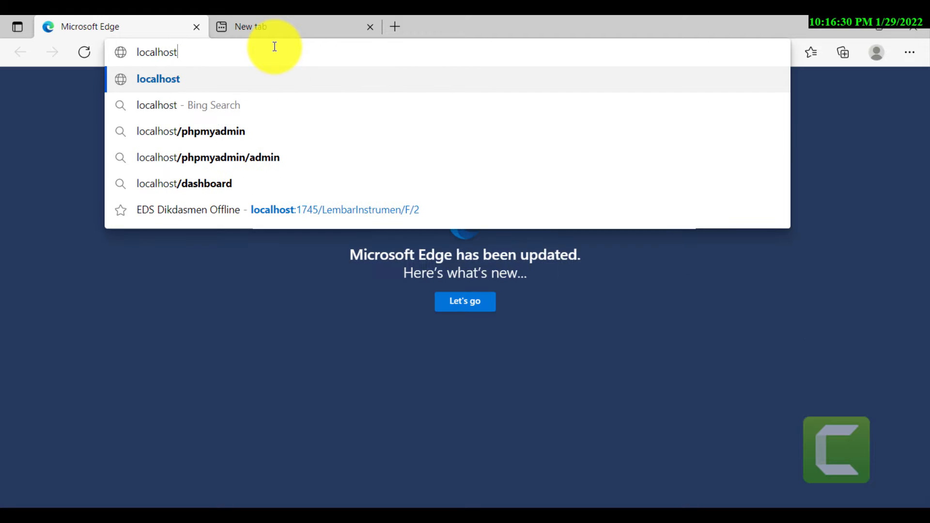
{"action": "type", "text": ":"}
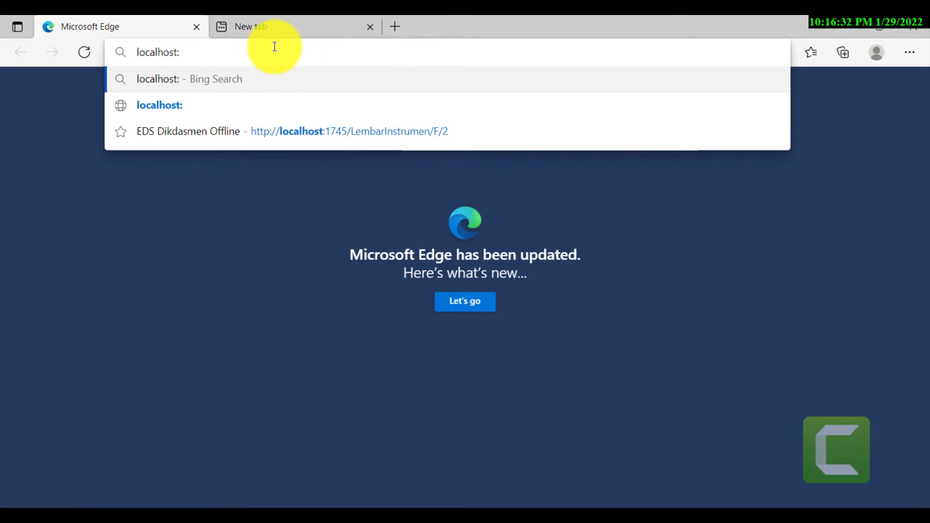
{"action": "type", "text": "5774"}
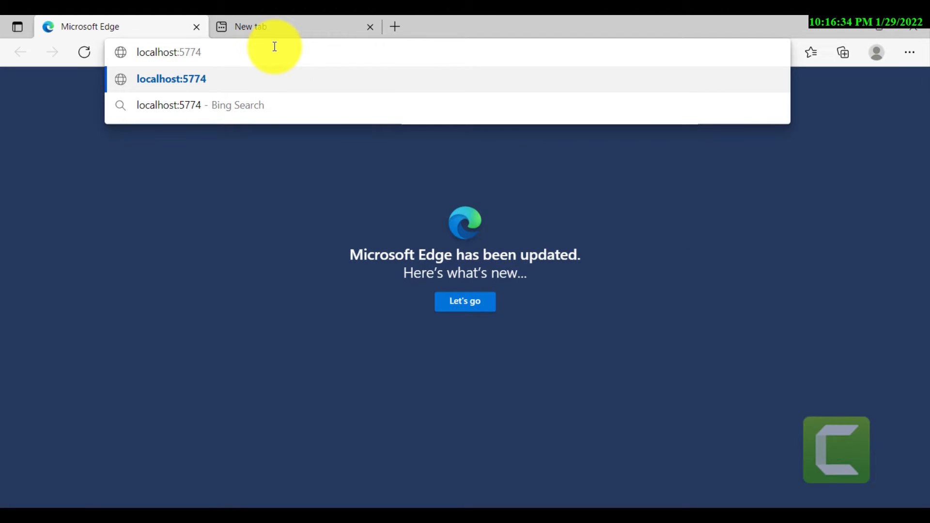
{"action": "key", "text": "Return"}
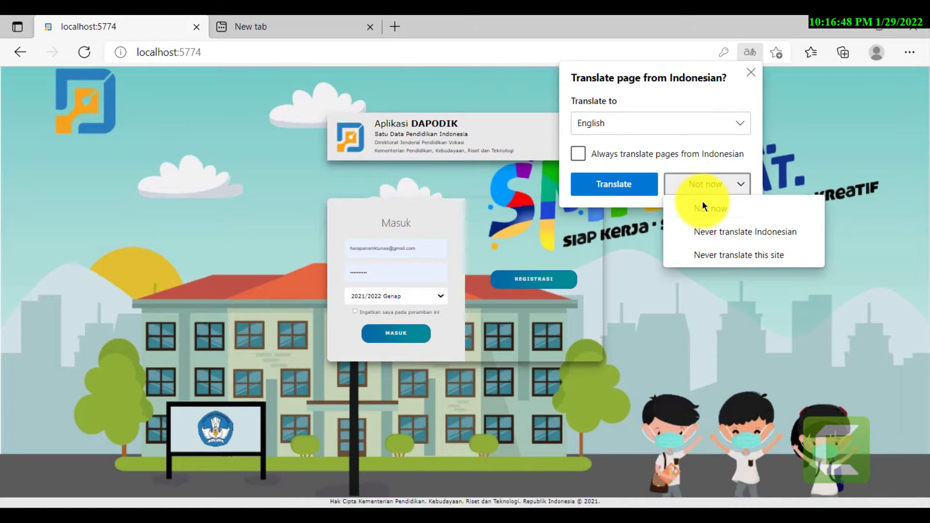
- Decline translation, adjust the page zoom, and submit the saved login, which is rejected
{"action": "left_click", "coordinate": [702, 201]}
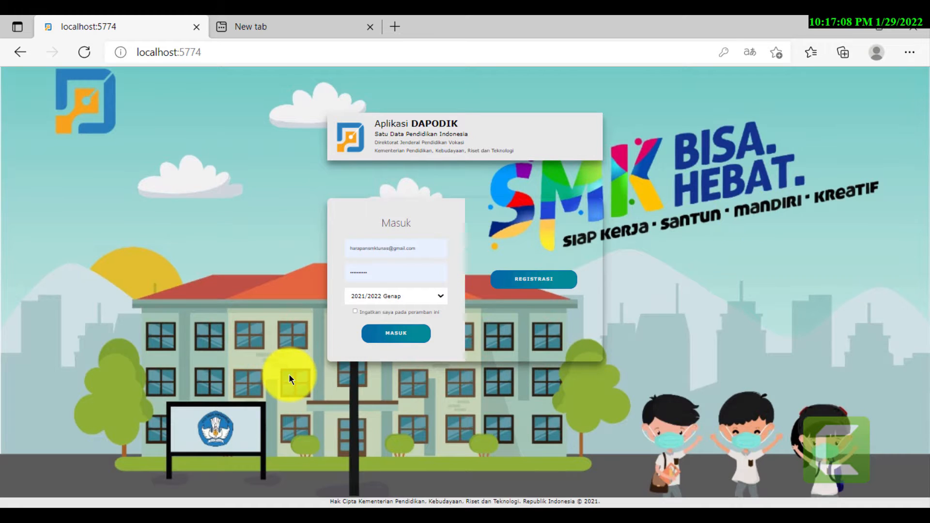
{"action": "key", "text": "ctrl+plus"}
{"action": "key", "text": "ctrl+minus"}
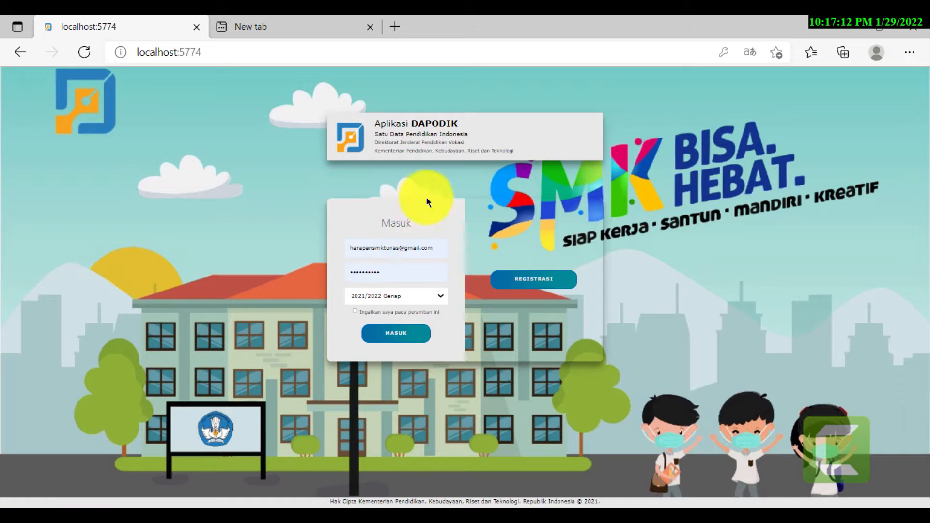
{"action": "left_click", "coordinate": [418, 247]}
{"action": "left_click", "coordinate": [417, 294]}
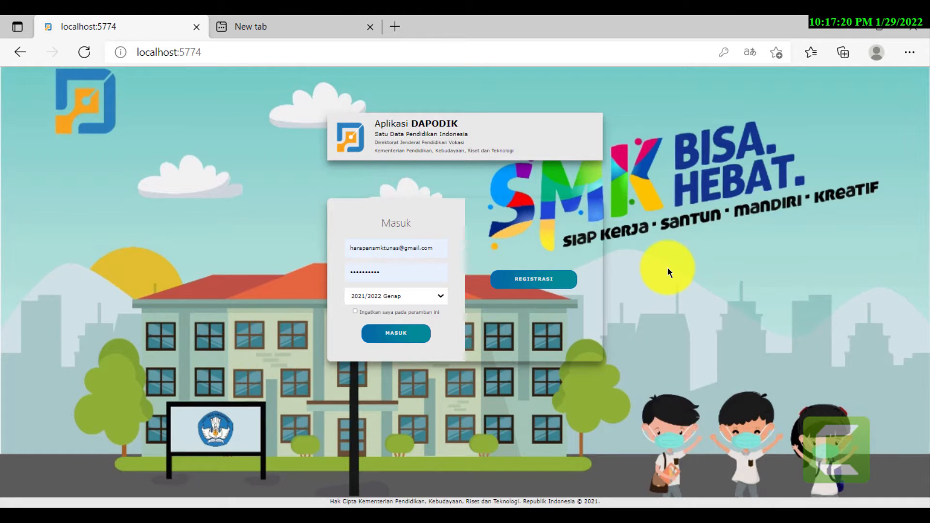
{"action": "key", "text": "ctrl+plus"}
{"action": "key", "text": "ctrl+plus"}
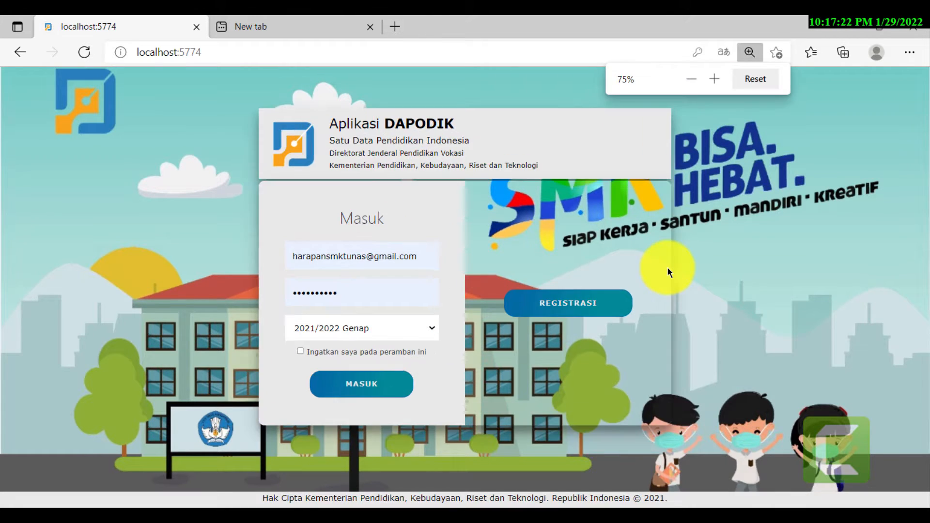
{"action": "key", "text": "ctrl+plus"}
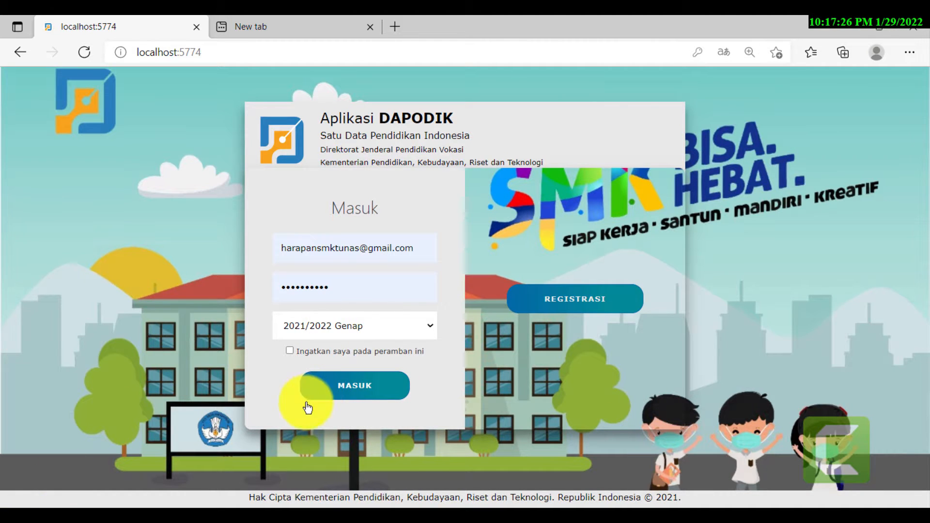
{"action": "left_click", "coordinate": [357, 388]}
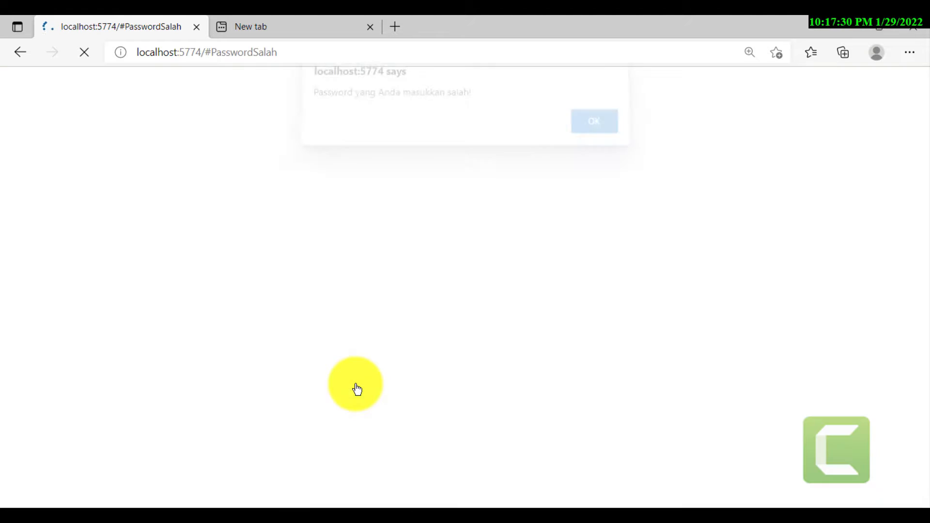
- Dismiss the wrong-password alert and retry with a retyped account e-mail and password
{"action": "left_click", "coordinate": [594, 130]}
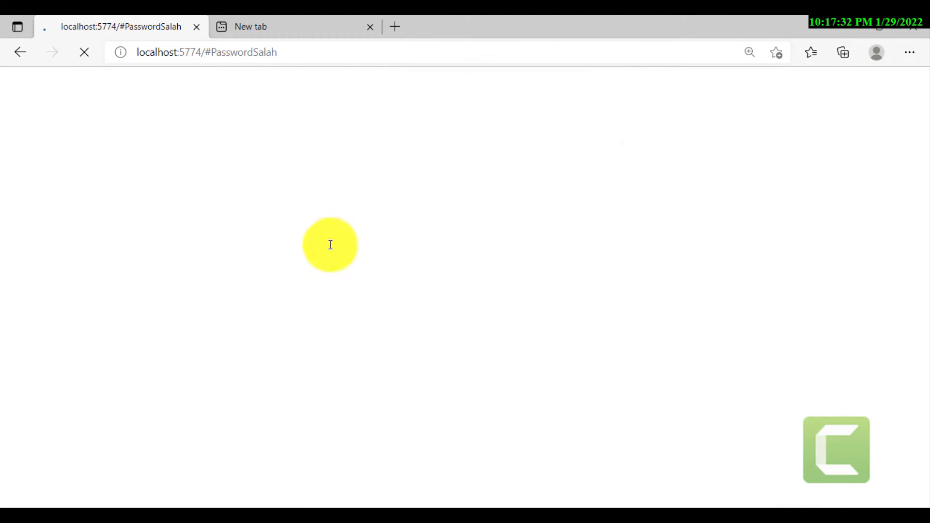
{"action": "left_click", "coordinate": [371, 225]}
{"action": "left_click", "coordinate": [370, 240]}
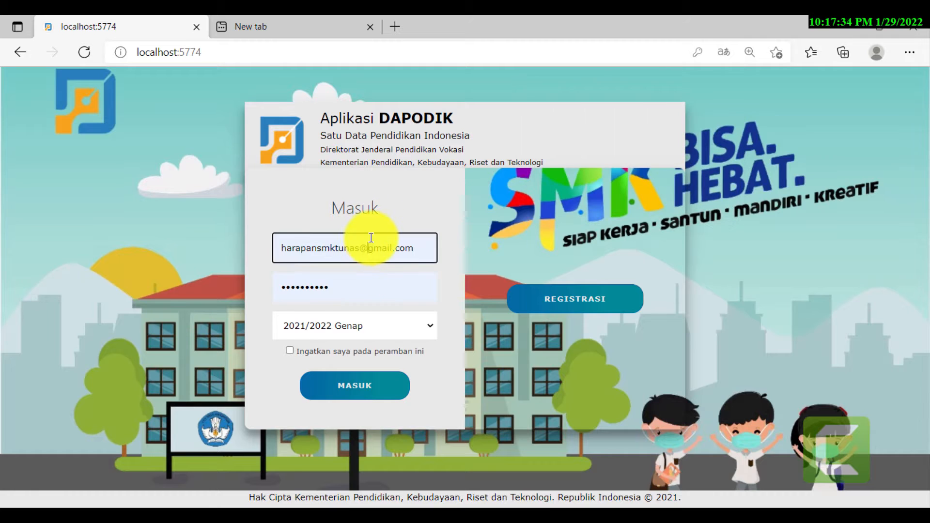
{"action": "key", "text": "ctrl+a"}
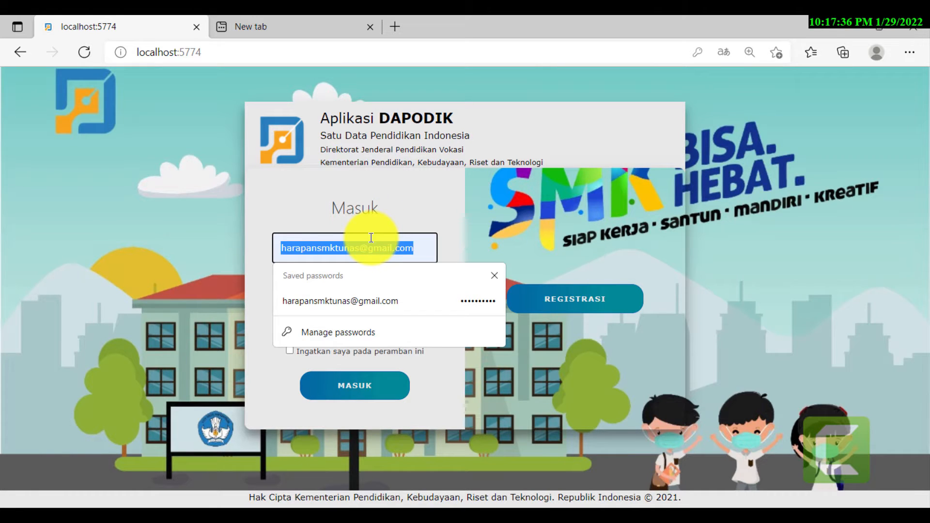
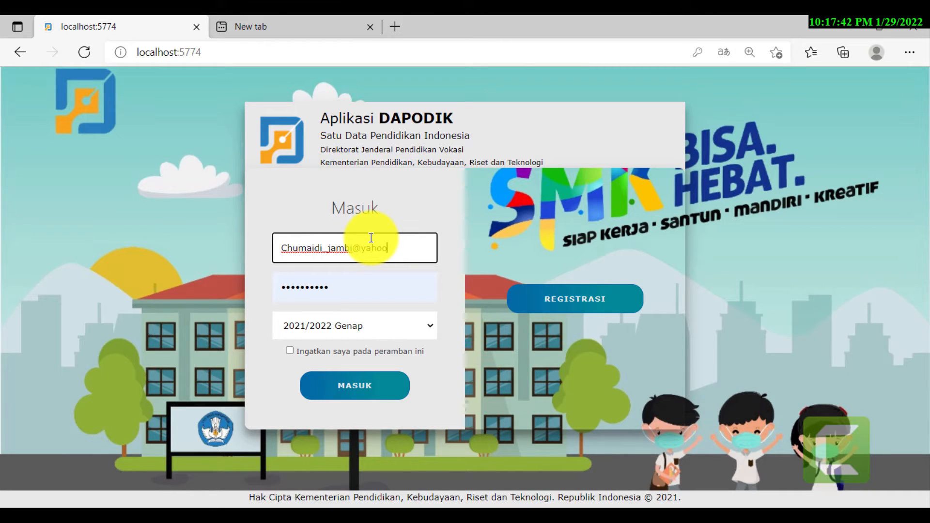
{"action": "key", "text": "Tab"}
{"action": "type", "text": "•"}
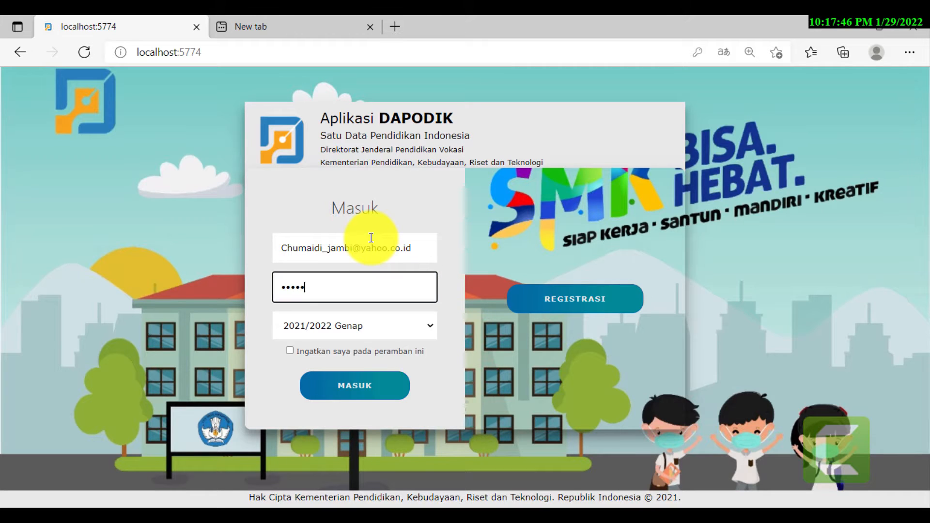
{"action": "type", "text": "•••••••••"}
{"action": "key", "text": "Return"}
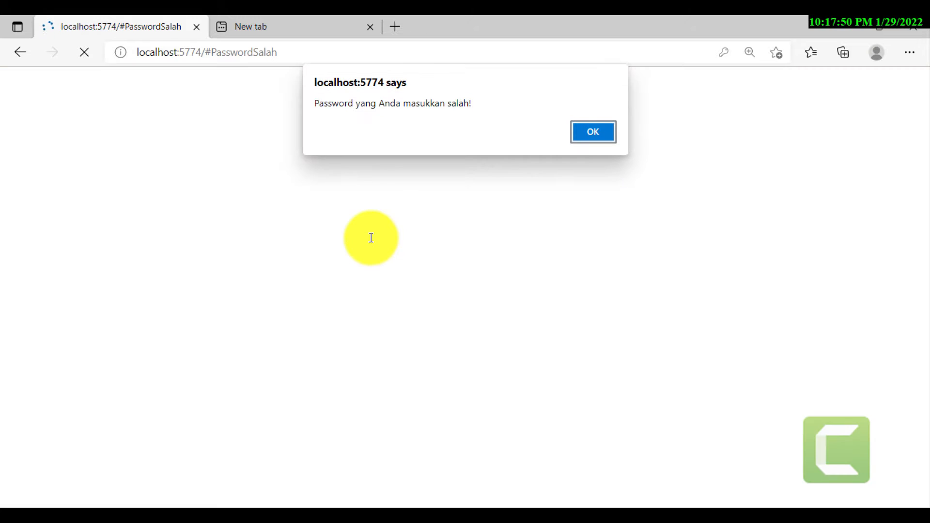
{"action": "key", "text": "Return"}
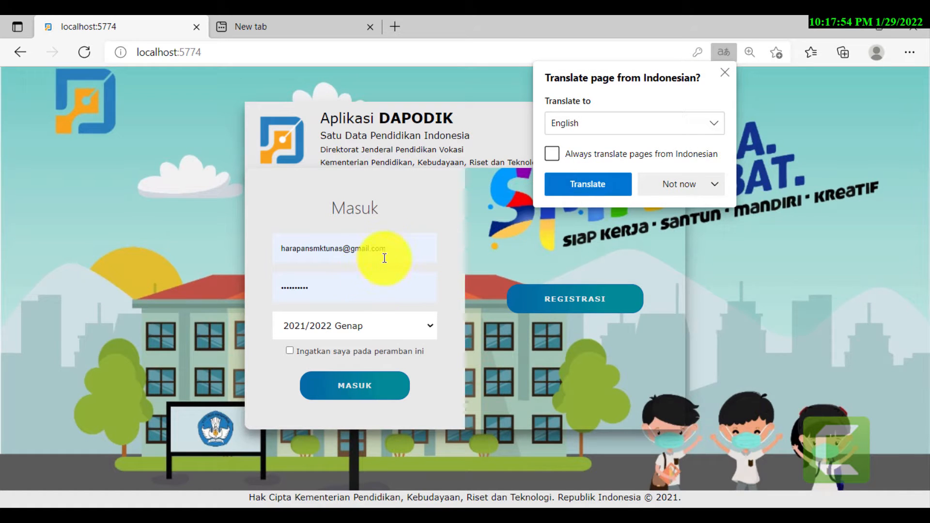
- Retry once more with the e-mail and a different password, dismissing the rejection again
{"action": "left_click", "coordinate": [390, 244]}
{"action": "key", "text": "ctrl+a"}
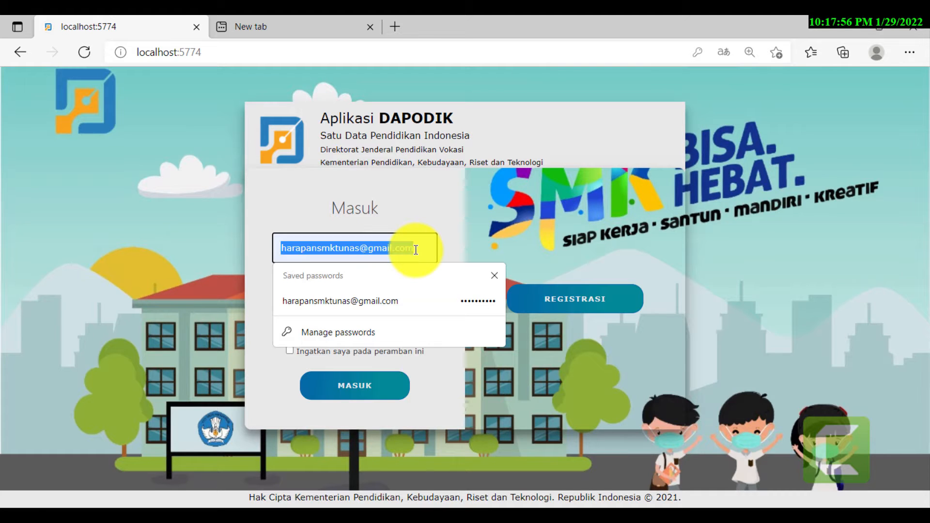
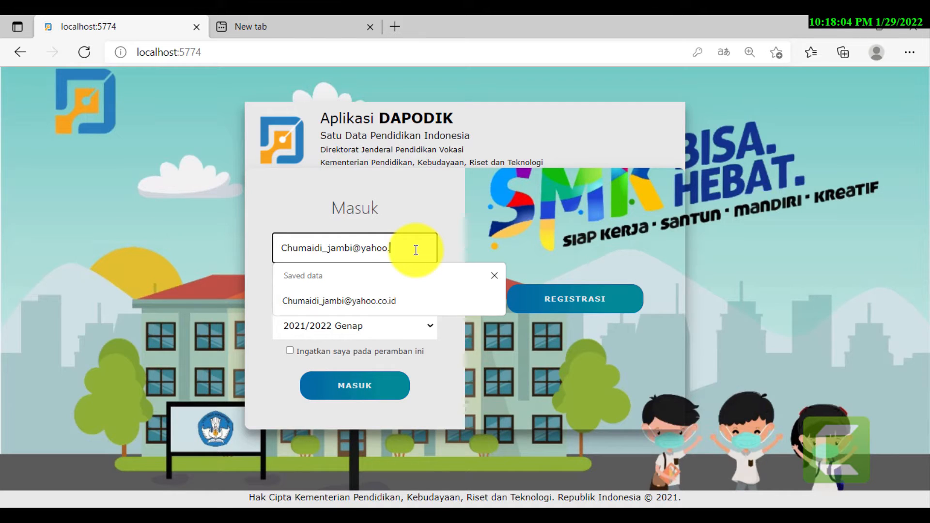
{"action": "key", "text": "Tab"}
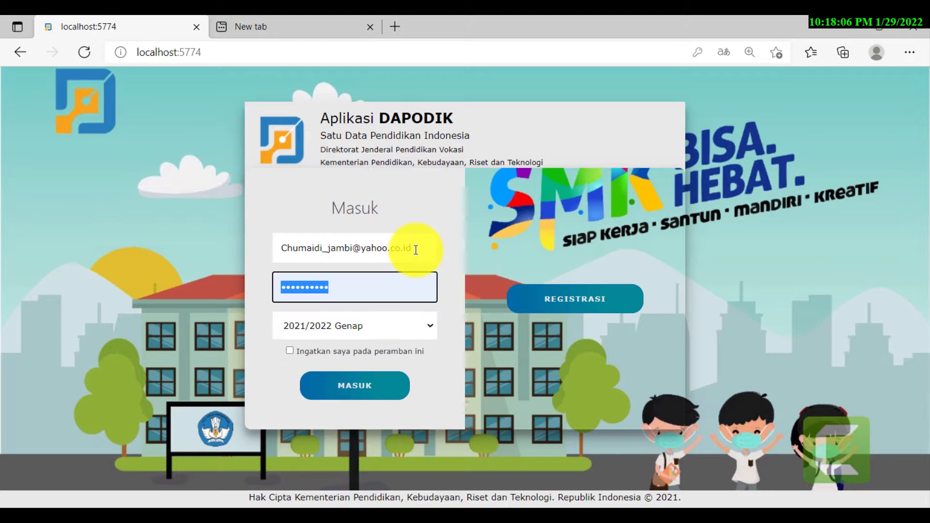
{"action": "type", "text": "••••"}
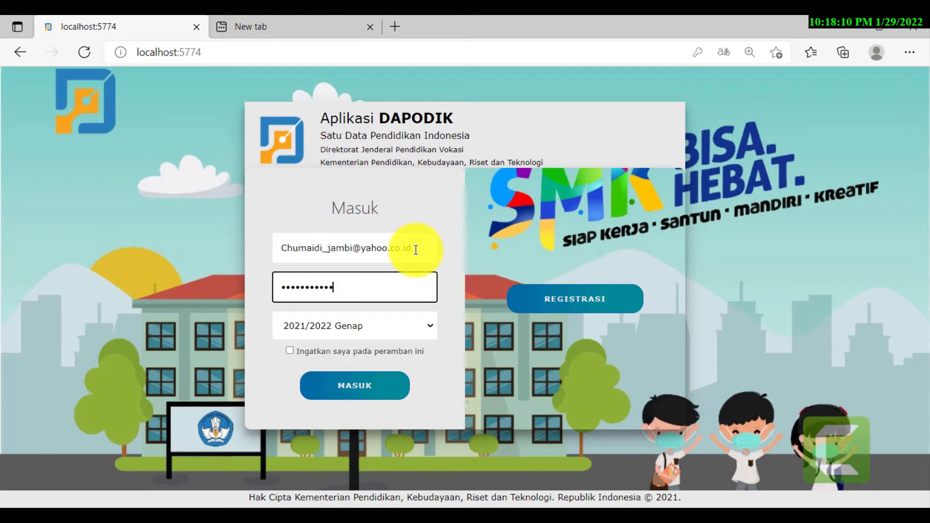
{"action": "key", "text": "Return"}
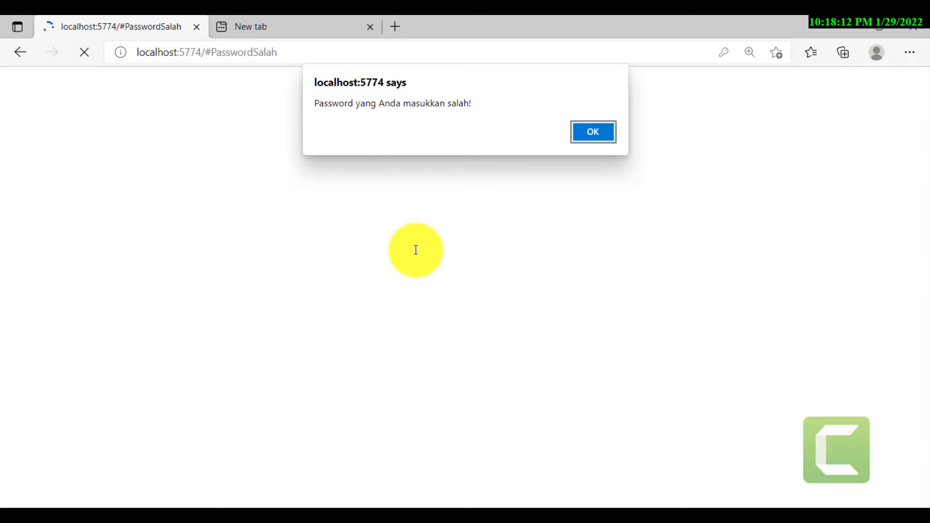
{"action": "key", "text": "Return"}
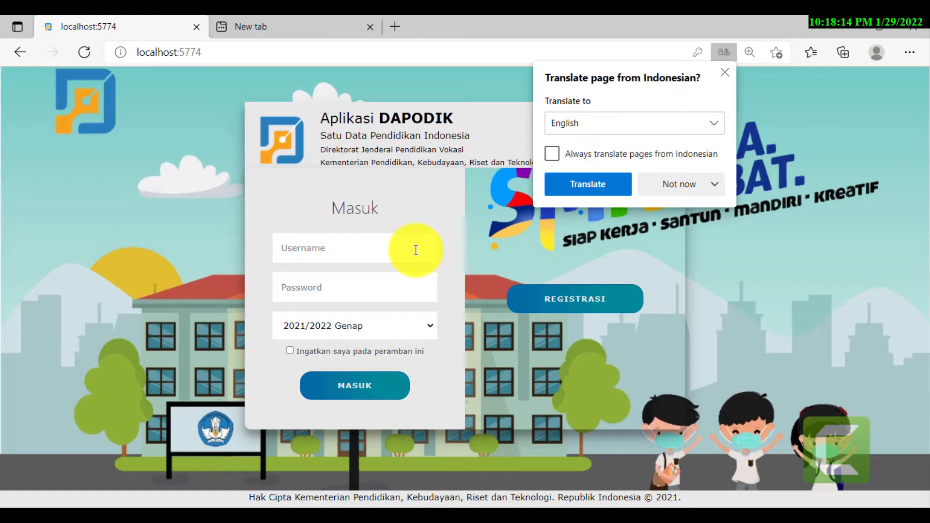
- Pick the other saved operator e-mail account, re-enter its password, and submit the login
{"action": "left_click", "coordinate": [378, 289]}
{"action": "key", "text": "ctrl+a"}
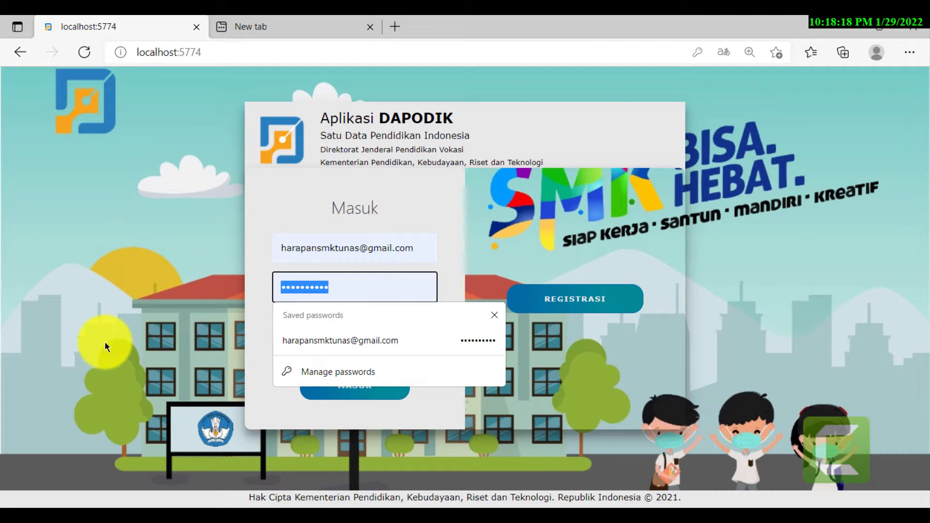
{"action": "left_click", "coordinate": [421, 244]}
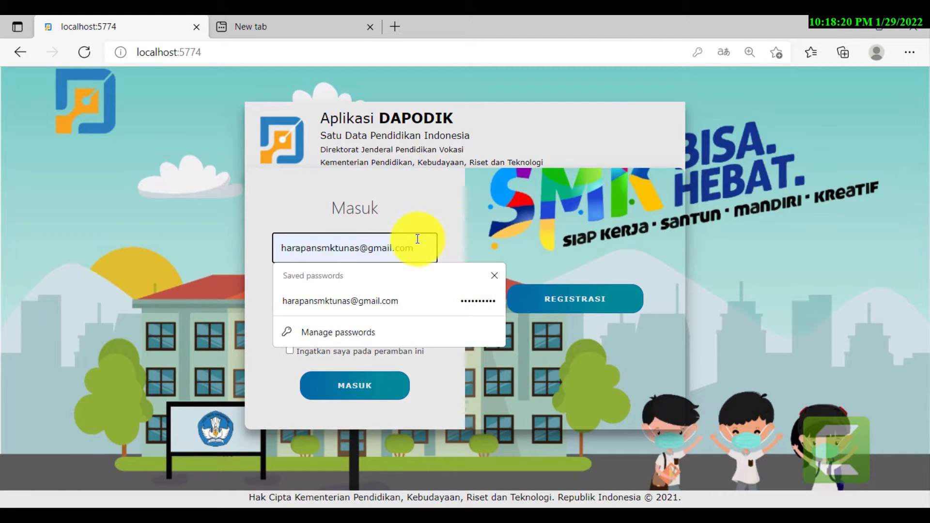
{"action": "key", "text": "ctrl+a"}
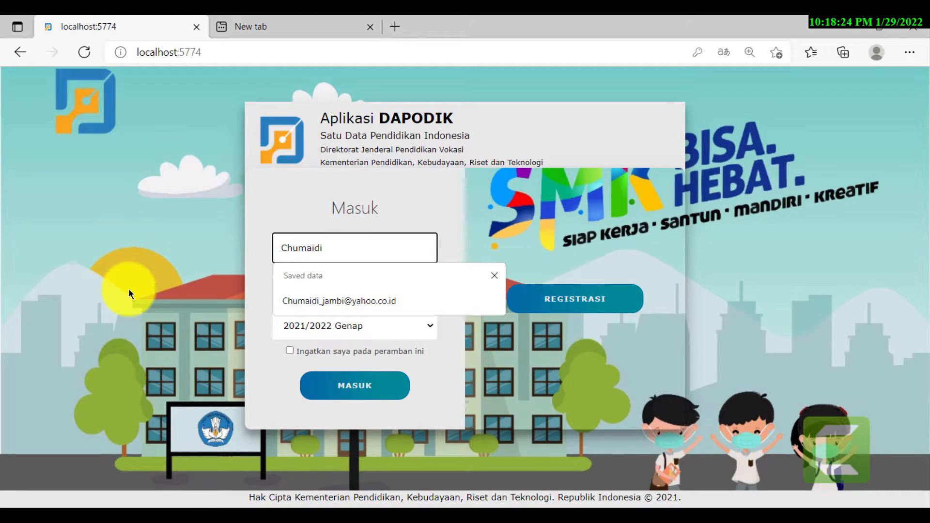
{"action": "left_click", "coordinate": [370, 307]}
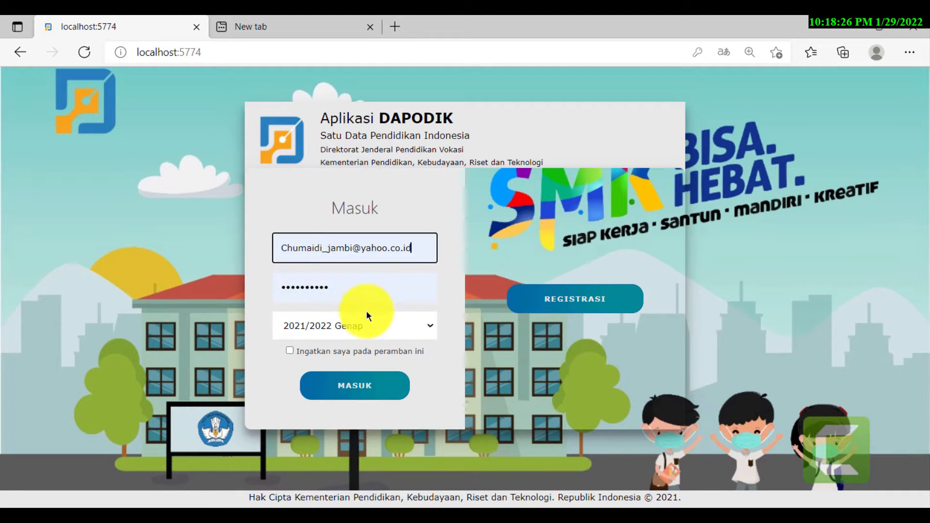
{"action": "left_click", "coordinate": [363, 284]}
{"action": "left_click_drag", "start_coordinate": [336, 290], "coordinate": [223, 304]}
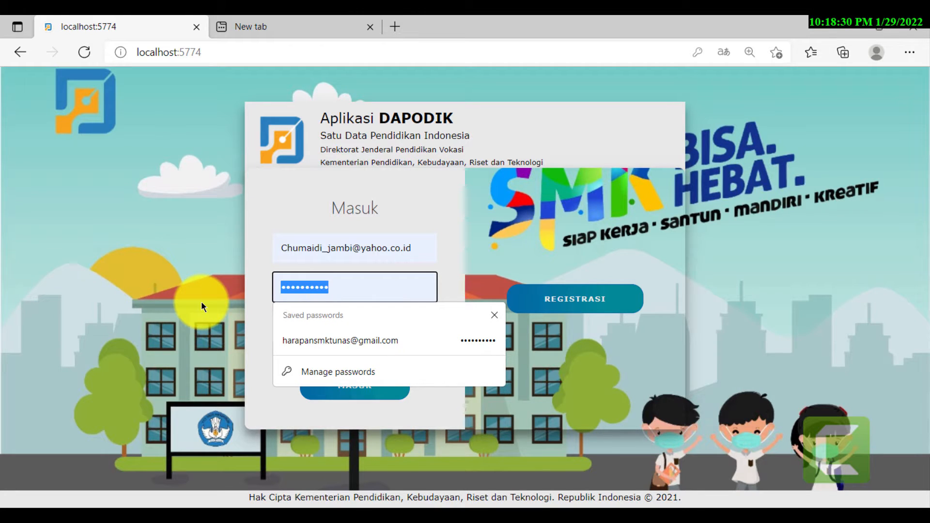
{"action": "type", "text": "•••••"}
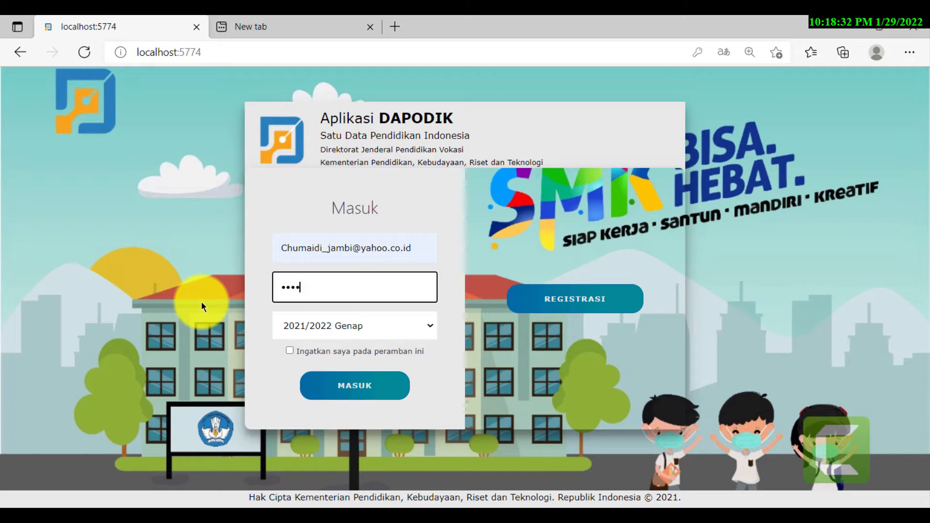
{"action": "type", "text": "••••"}
{"action": "key", "text": "Return"}
{"action": "key", "text": "Return"}
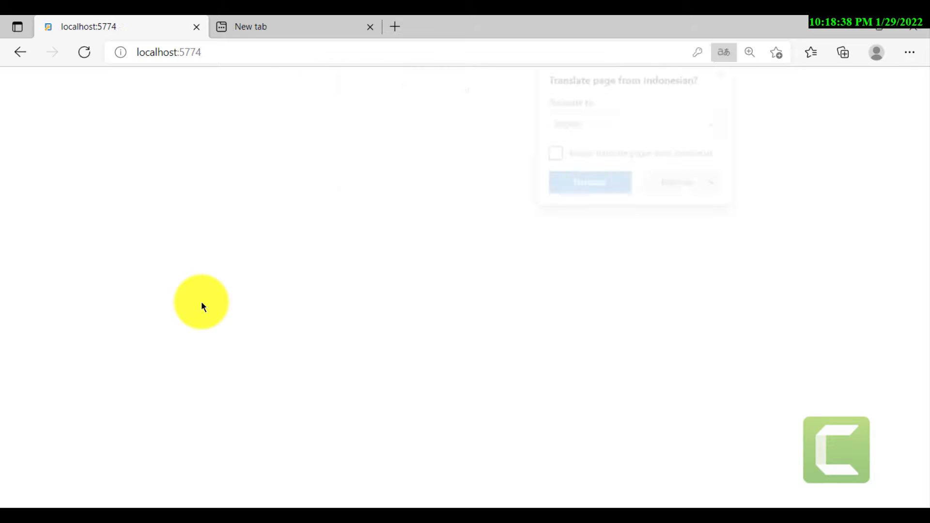
- Dismiss the translation offer, retype the password, and submit to reach Role Pengguna
{"action": "left_click", "coordinate": [671, 184]}
{"action": "left_click", "coordinate": [347, 286]}
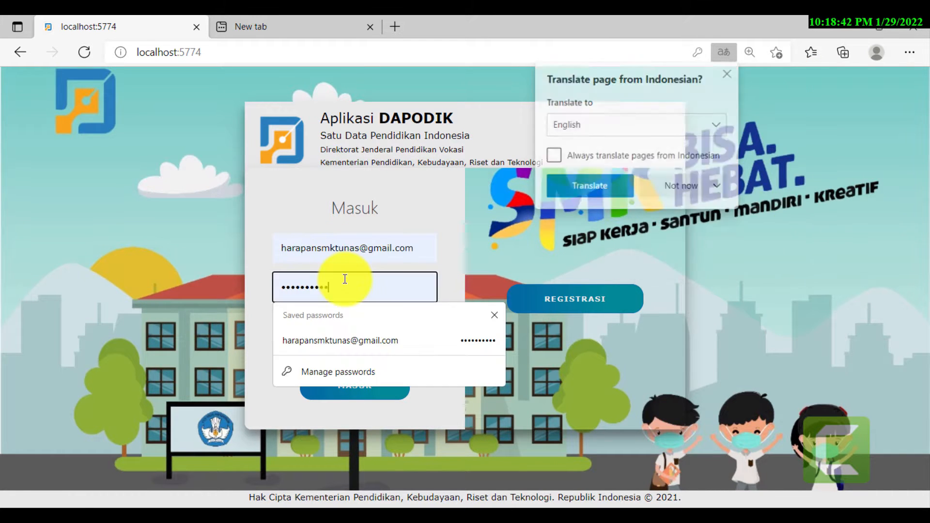
{"action": "key", "text": "ctrl+a"}
{"action": "type", "text": "••••••"}
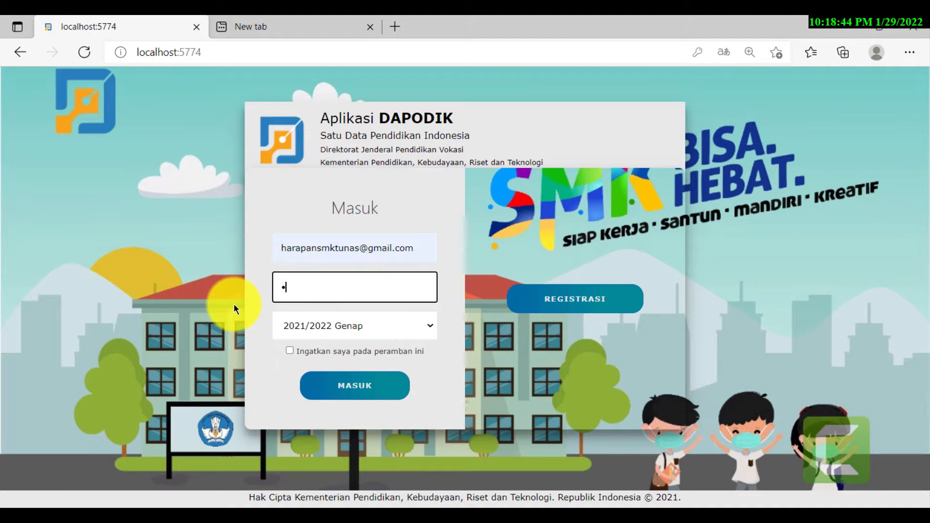
{"action": "type", "text": "•••••"}
{"action": "key", "text": "Return"}
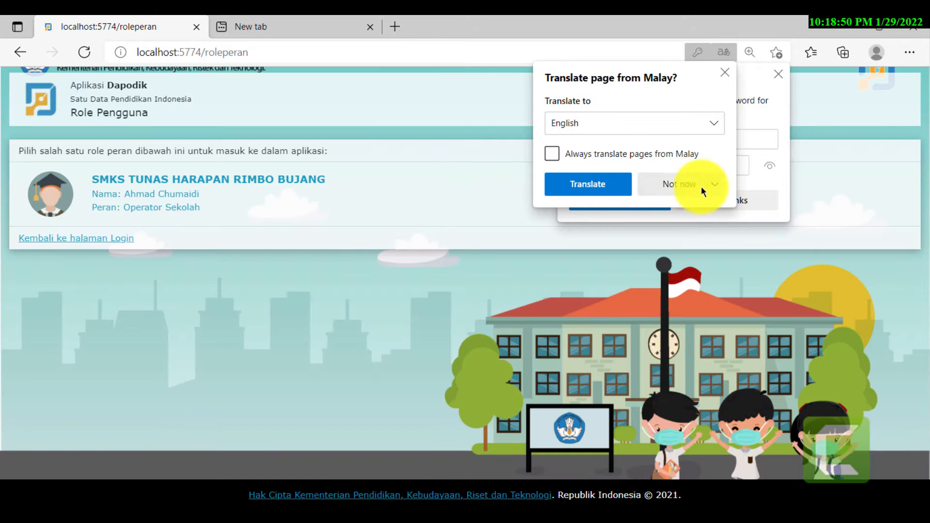
- Enter as the SMKS TUNAS HARAPAN RIMBO BUJANG operator, decline the password update, and return to Edge
{"action": "left_click", "coordinate": [701, 186]}
{"action": "left_click", "coordinate": [124, 204]}
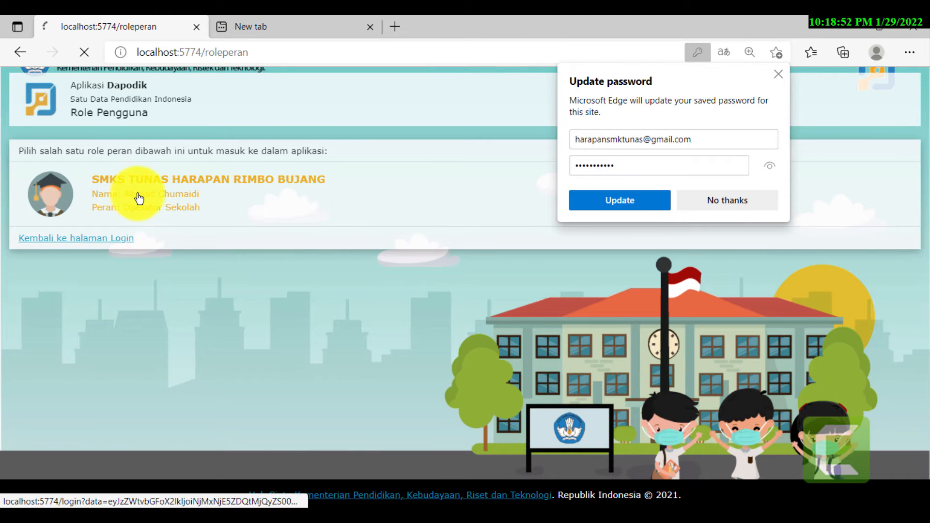
{"action": "left_click", "coordinate": [744, 202]}
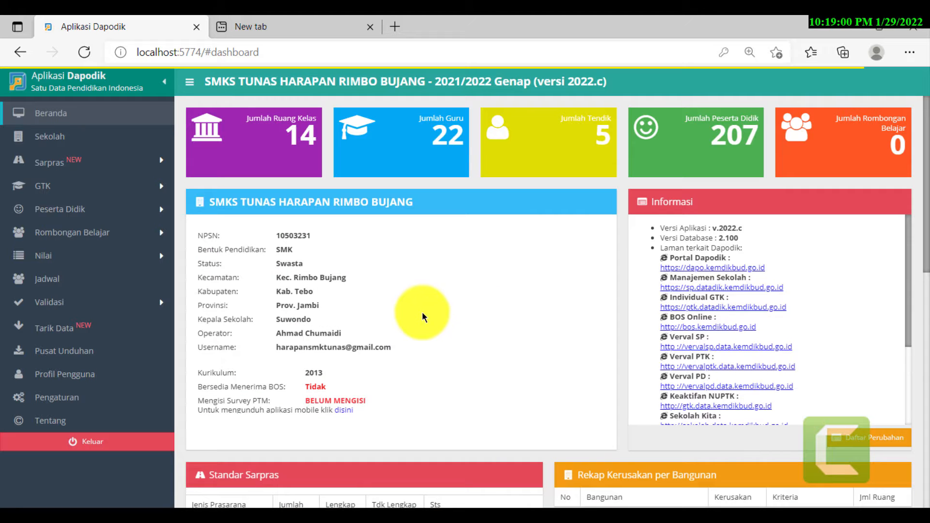
{"action": "left_click", "coordinate": [426, 515]}
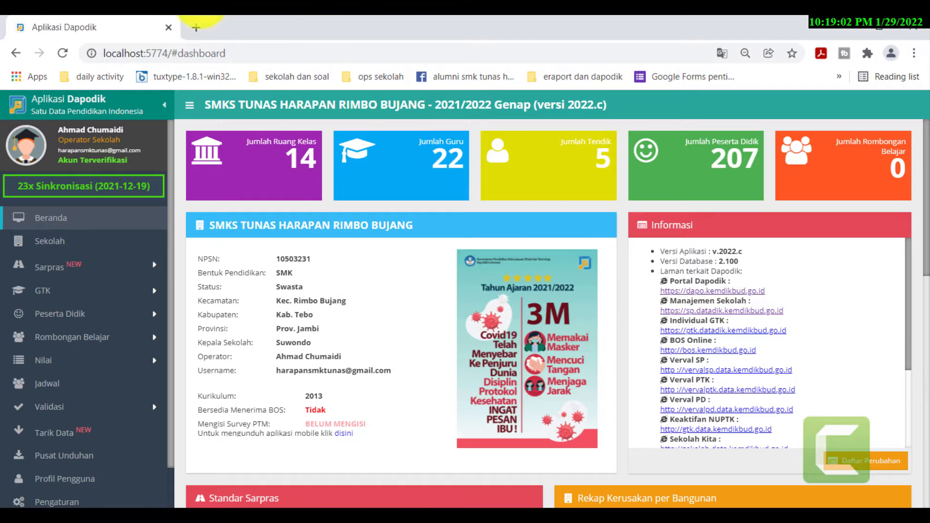
{"action": "left_click", "coordinate": [231, 517]}
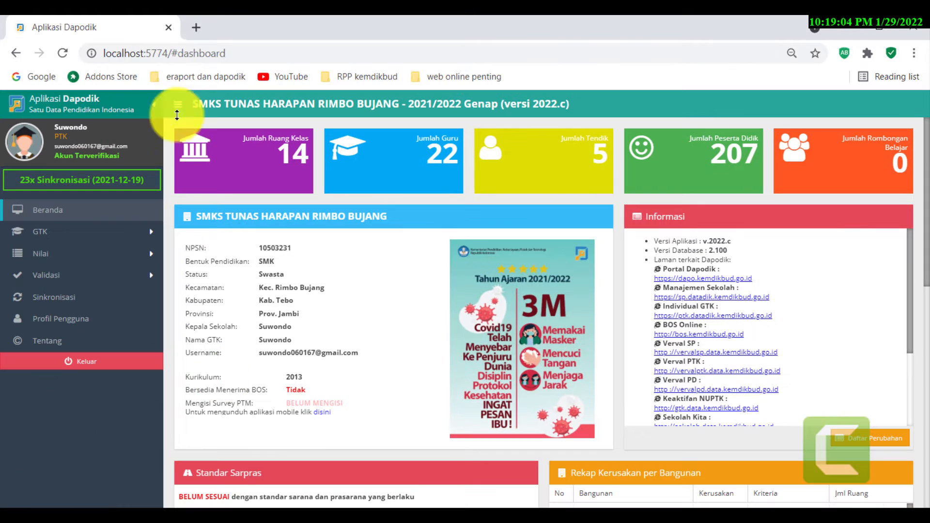
{"action": "left_click", "coordinate": [208, 515]}
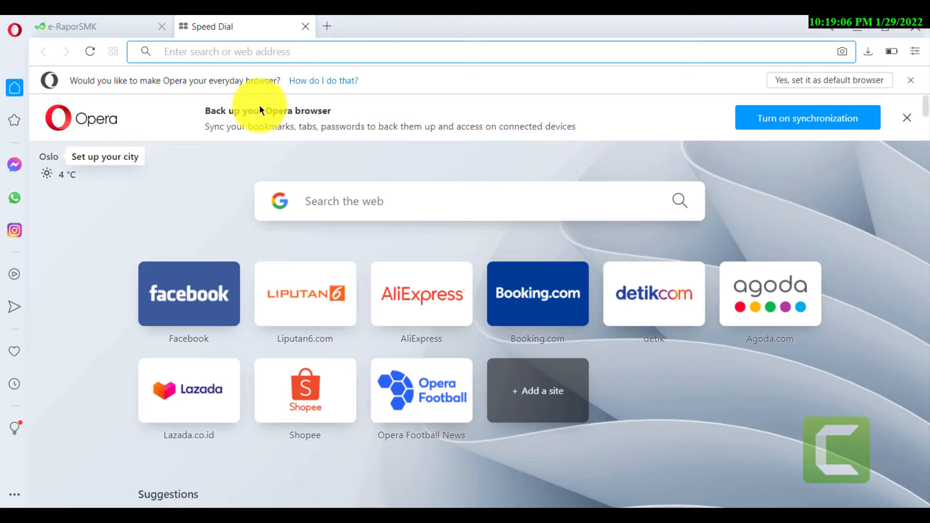
{"action": "left_click", "coordinate": [150, 514]}
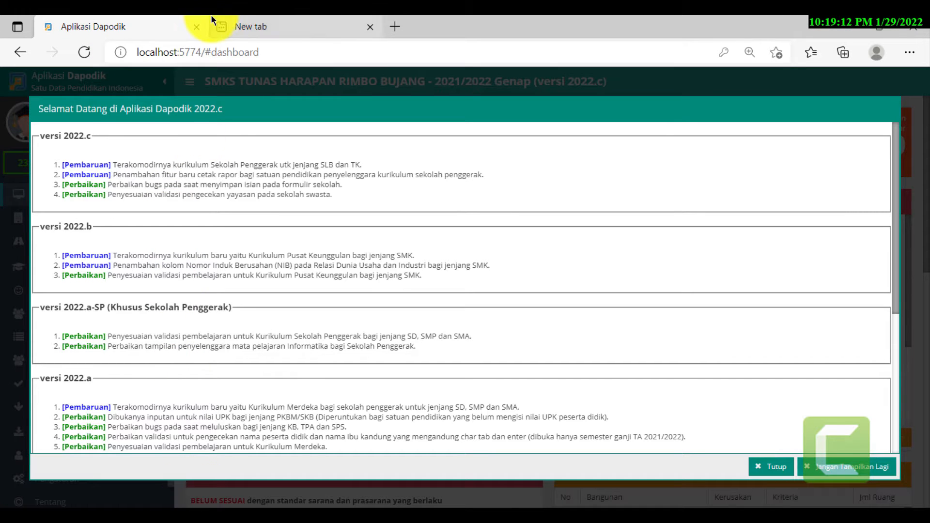
- Close the Selamat Datang notes, then scroll the Informasi panel down and back to its top
{"action": "left_click", "coordinate": [764, 470]}
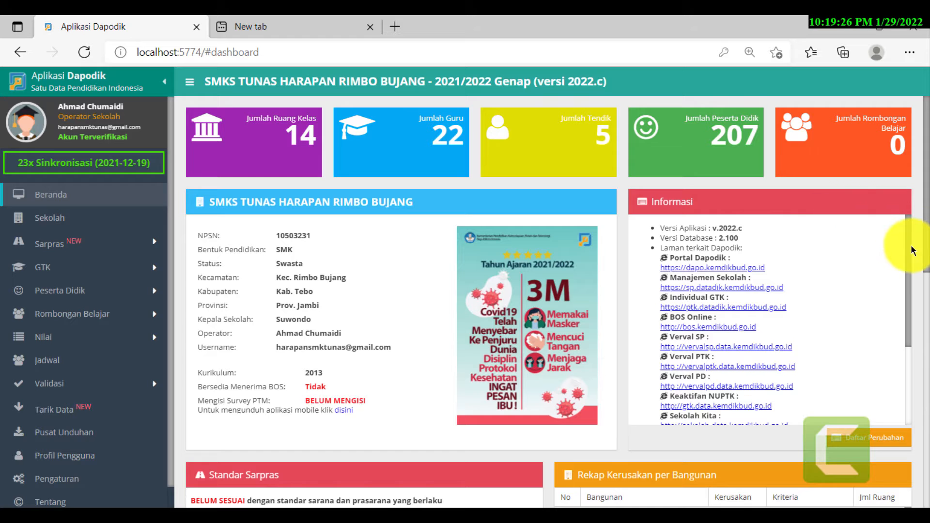
{"action": "scroll", "coordinate": [907, 245], "scroll_direction": "down", "scroll_amount": 3}
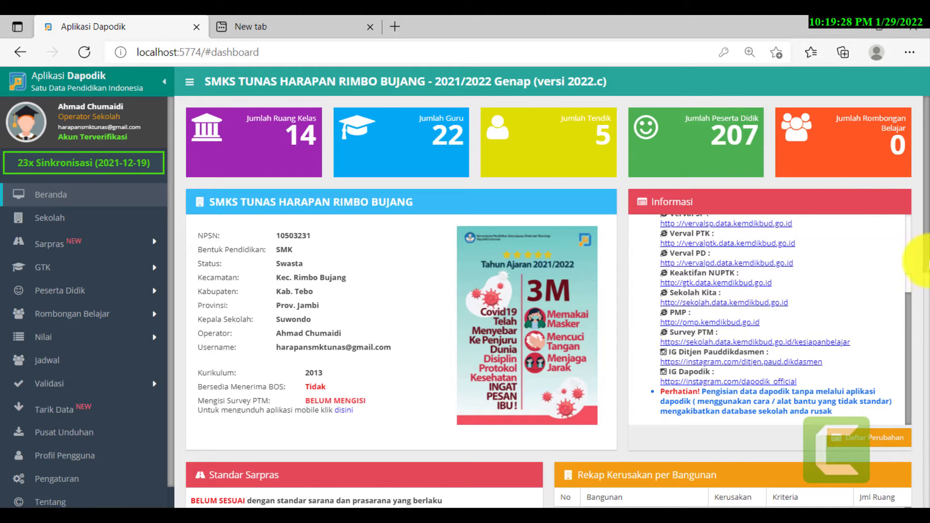
{"action": "left_click_drag", "start_coordinate": [925, 135], "coordinate": [924, 59]}
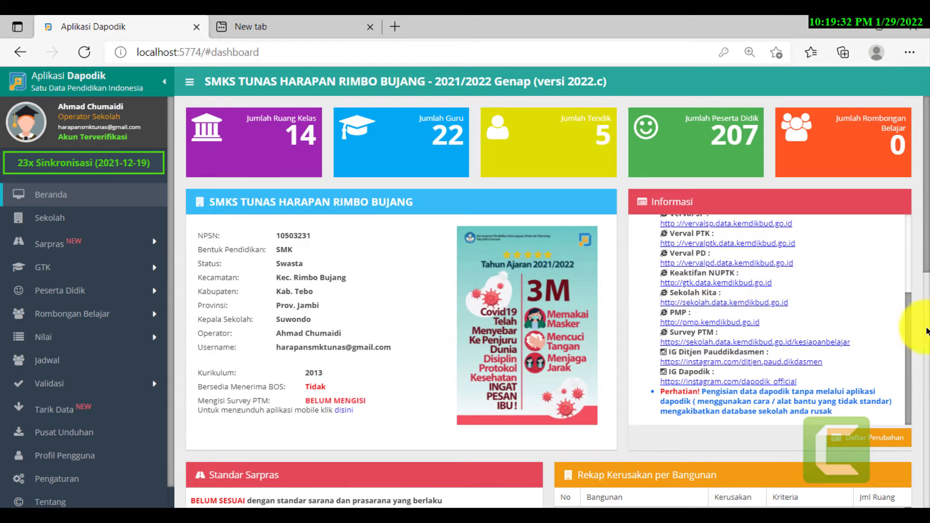
{"action": "scroll", "coordinate": [896, 225], "scroll_direction": "up", "scroll_amount": 3}
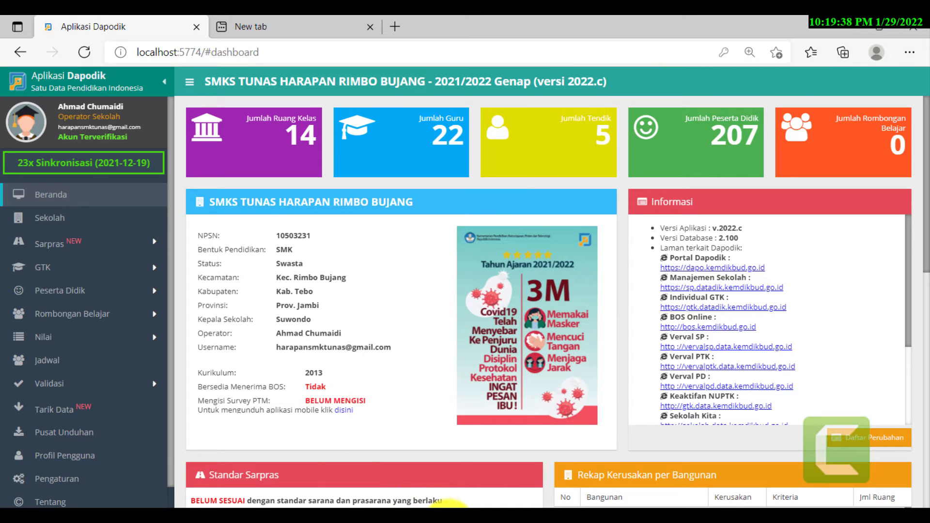
{"action": "mouse_move", "coordinate": [446, 506]}
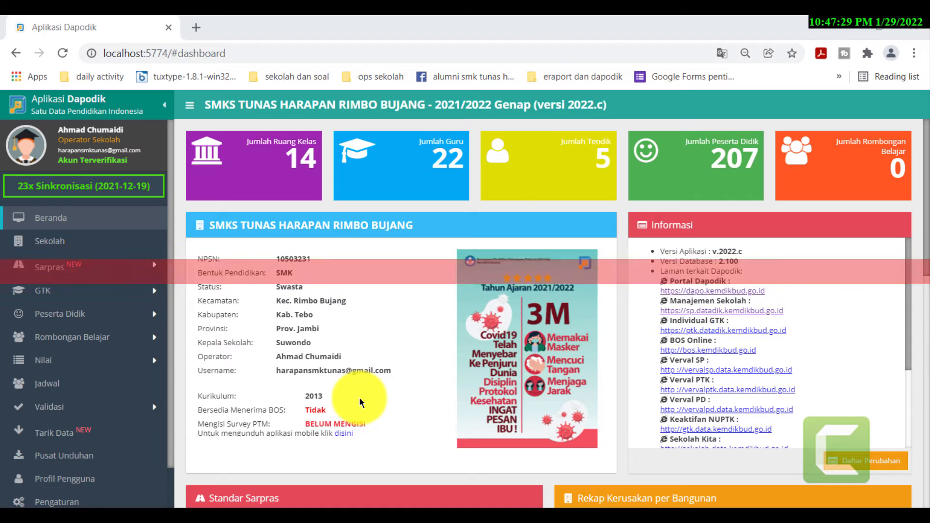
- On the Sekolah page, set schedule to Pagi/6 hari, electricity to PLN, and power 5500 W
{"action": "left_click", "coordinate": [41, 246]}
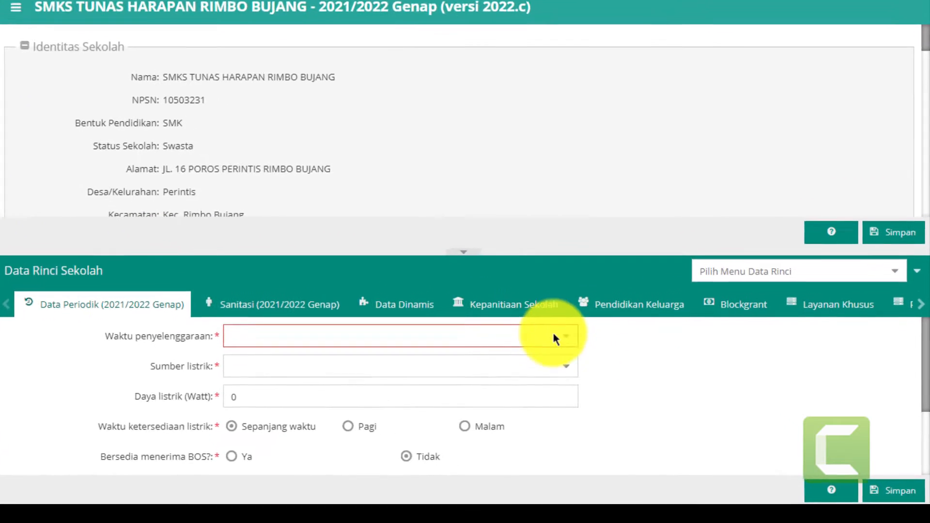
{"action": "left_click", "coordinate": [548, 330]}
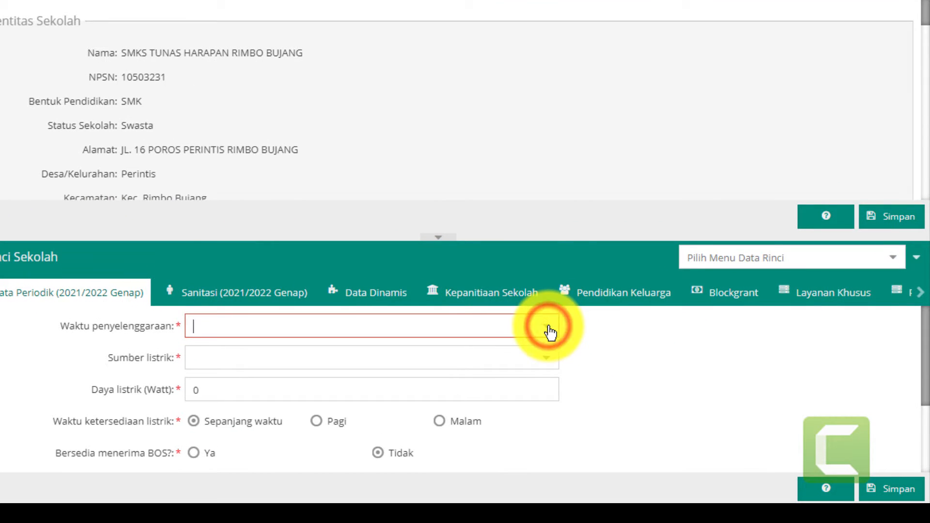
{"action": "key", "text": "Down"}
{"action": "key", "text": "Down"}
{"action": "key", "text": "Down"}
{"action": "key", "text": "Down"}
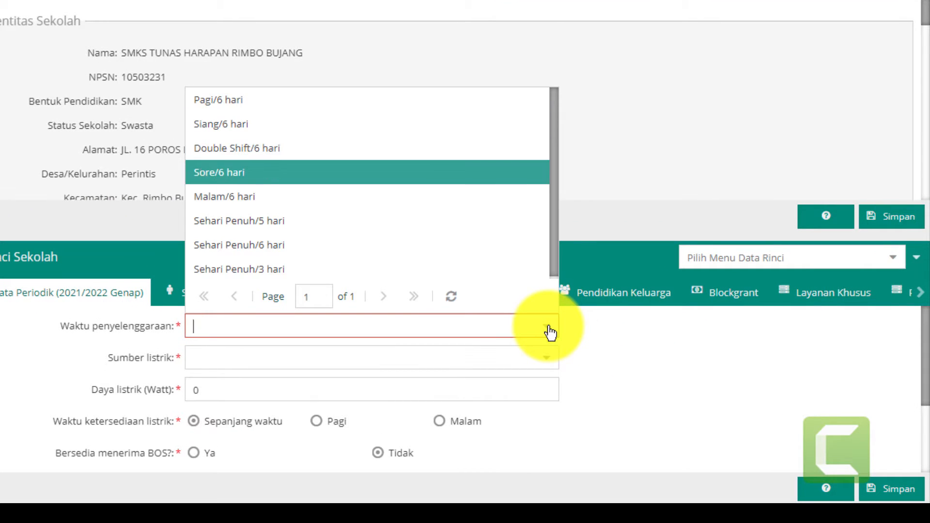
{"action": "left_click", "coordinate": [229, 101]}
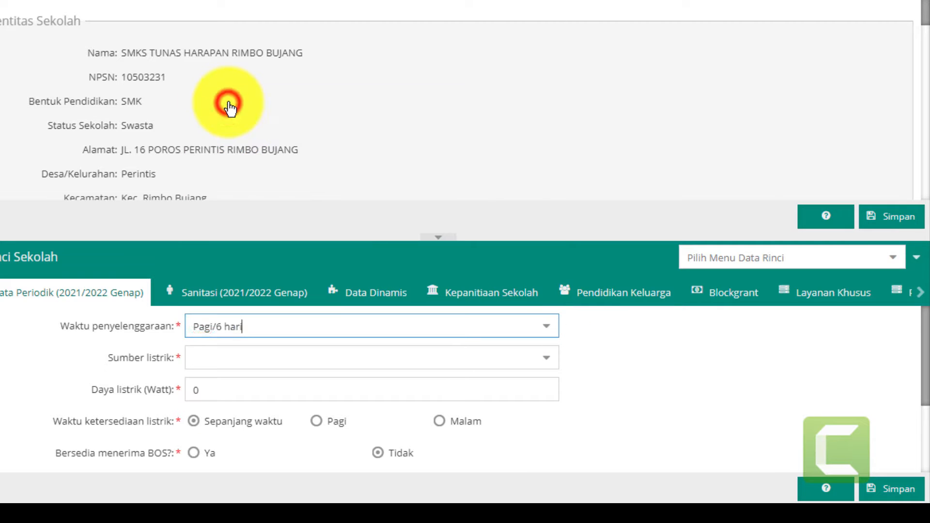
{"action": "left_click", "coordinate": [546, 357]}
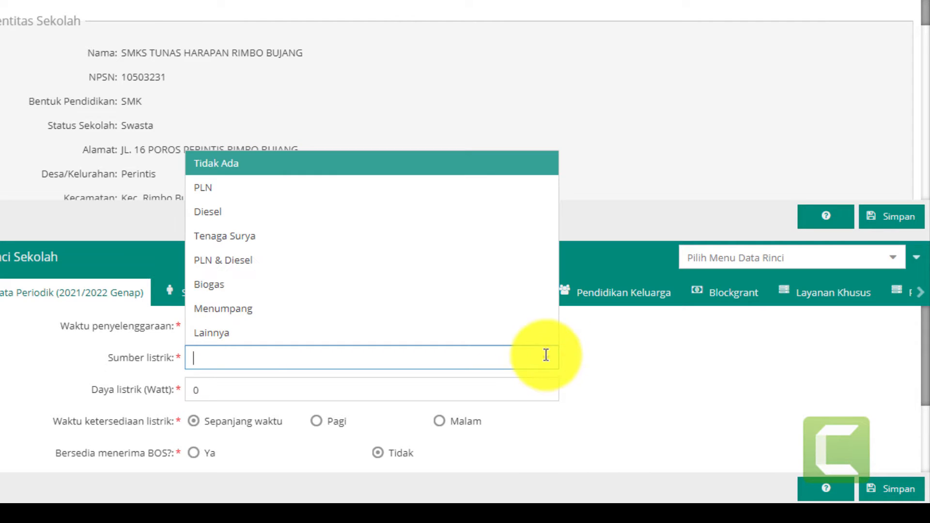
{"action": "left_click", "coordinate": [230, 189]}
{"action": "left_click", "coordinate": [212, 388]}
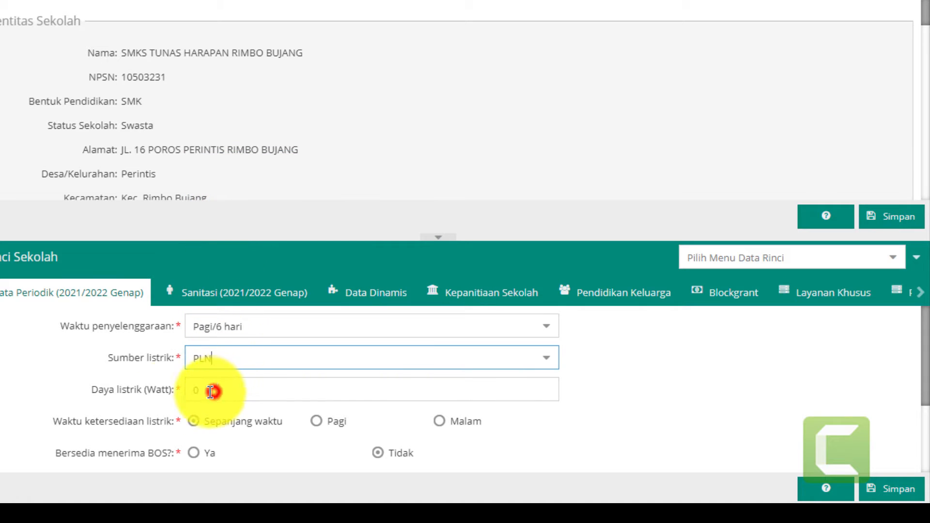
{"action": "type", "text": "5500"}
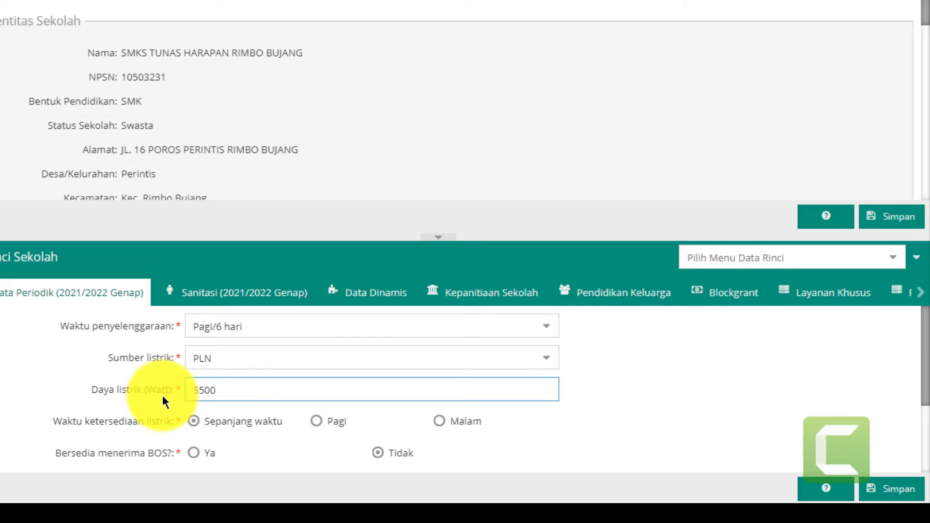
- Set BOS to Ya, ISO Belum Bersertifikat, internet Serat Optik plus Telkomsel Flash, and save
{"action": "left_click", "coordinate": [193, 453]}
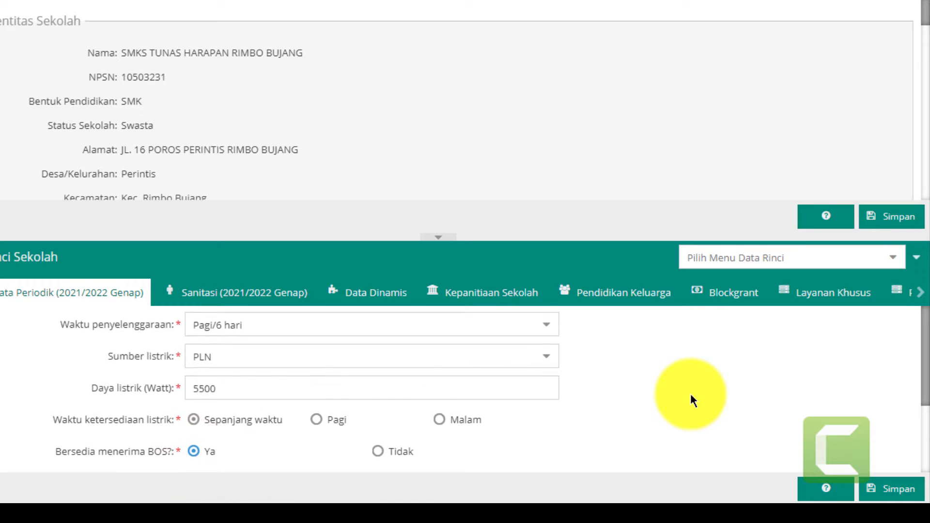
{"action": "scroll", "coordinate": [690, 394], "scroll_direction": "down", "scroll_amount": 2}
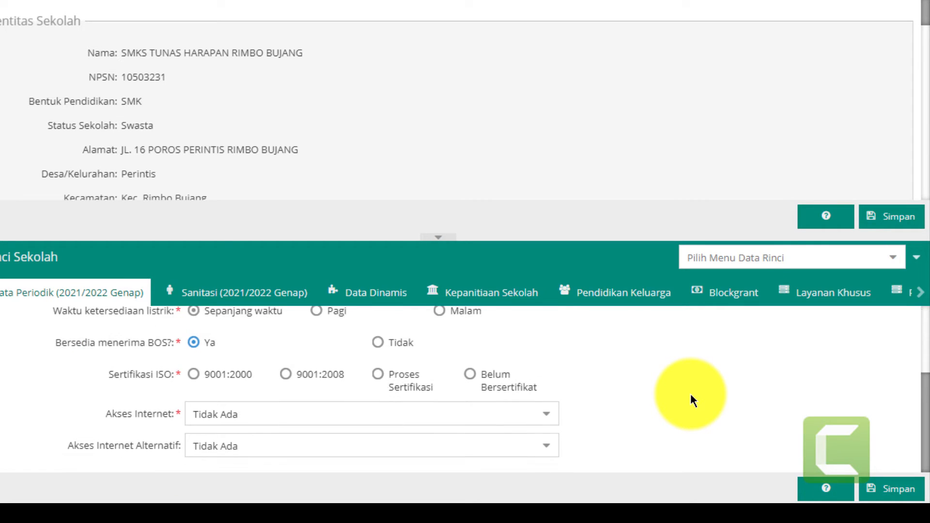
{"action": "left_click", "coordinate": [471, 376]}
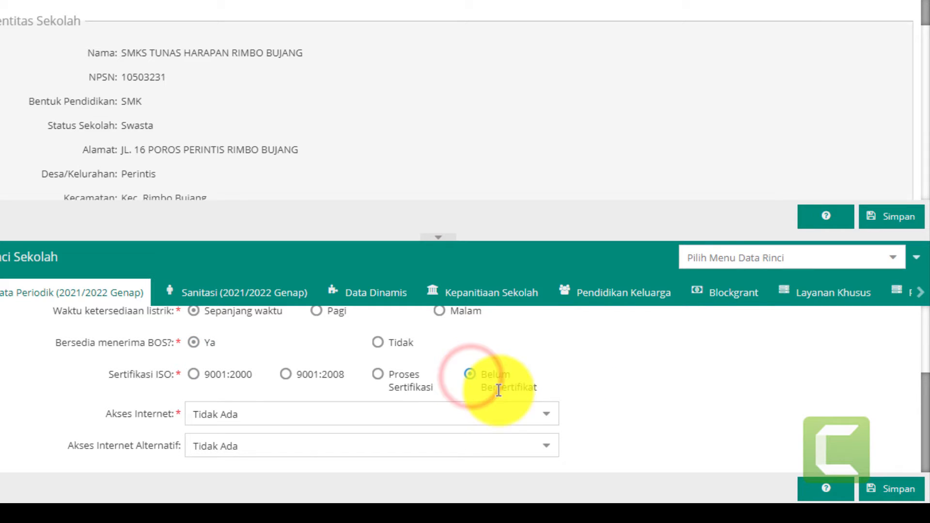
{"action": "left_click", "coordinate": [545, 413]}
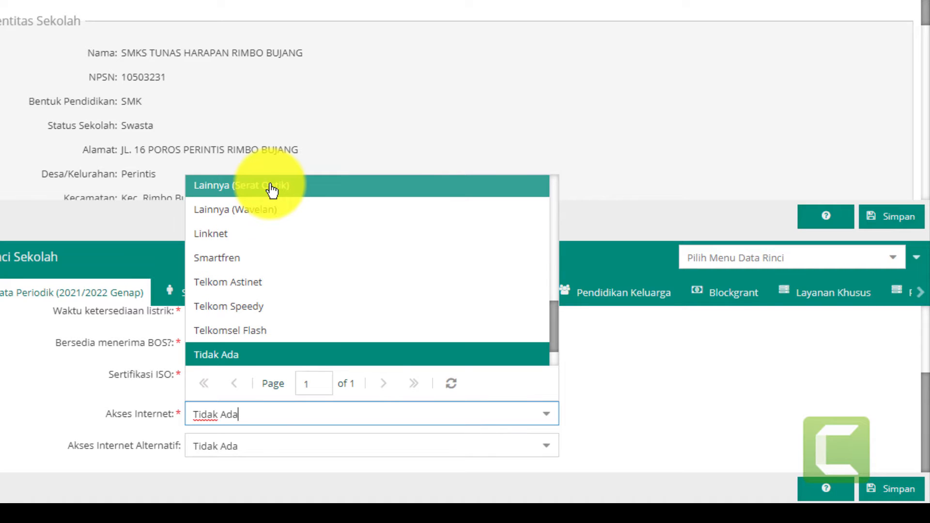
{"action": "left_click", "coordinate": [272, 190]}
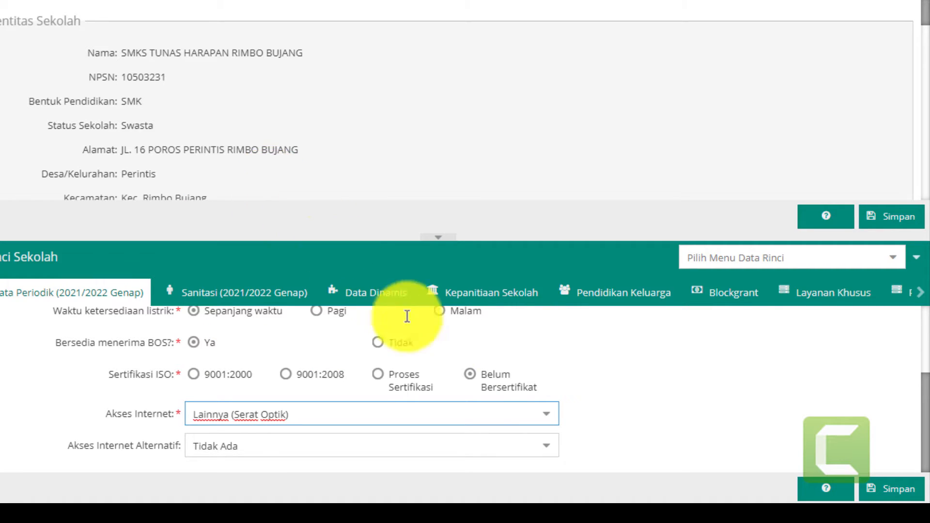
{"action": "left_click", "coordinate": [543, 446]}
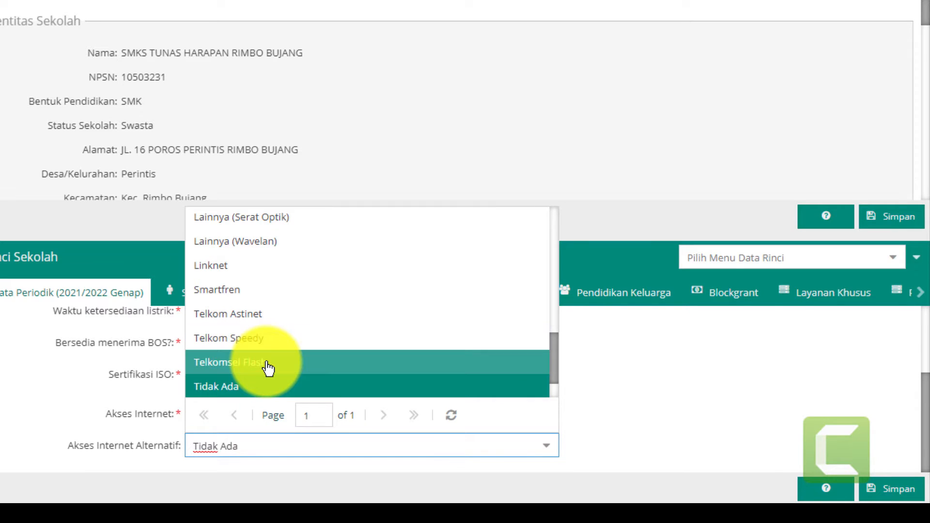
{"action": "left_click", "coordinate": [266, 363]}
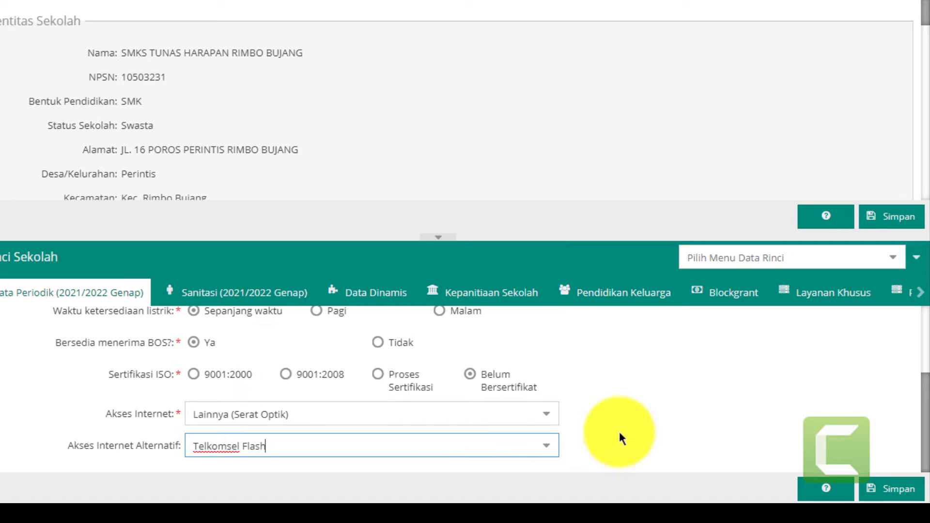
{"action": "left_click", "coordinate": [892, 488]}
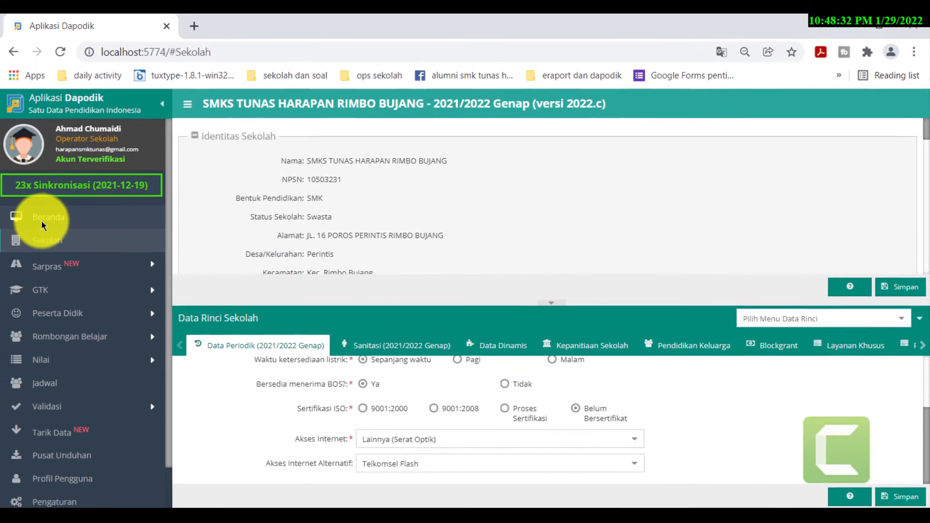
- Return to and reload the dashboard, then dismiss the 2022.c update notes
{"action": "left_click", "coordinate": [0, 131]}
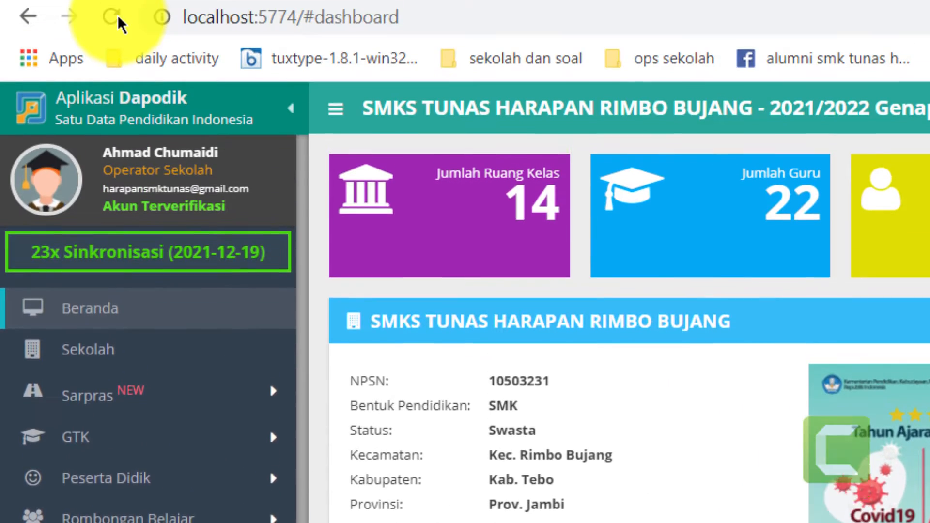
{"action": "left_click", "coordinate": [115, 87]}
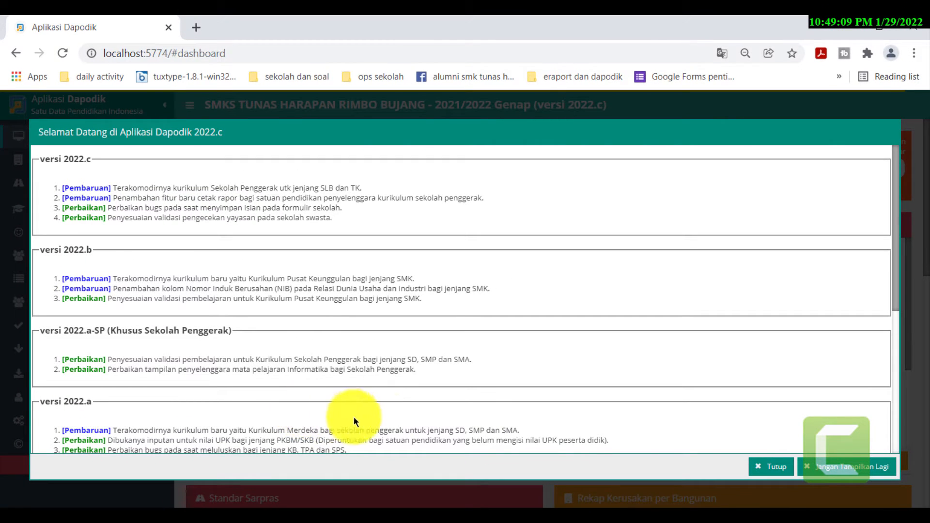
{"action": "left_click", "coordinate": [773, 464]}
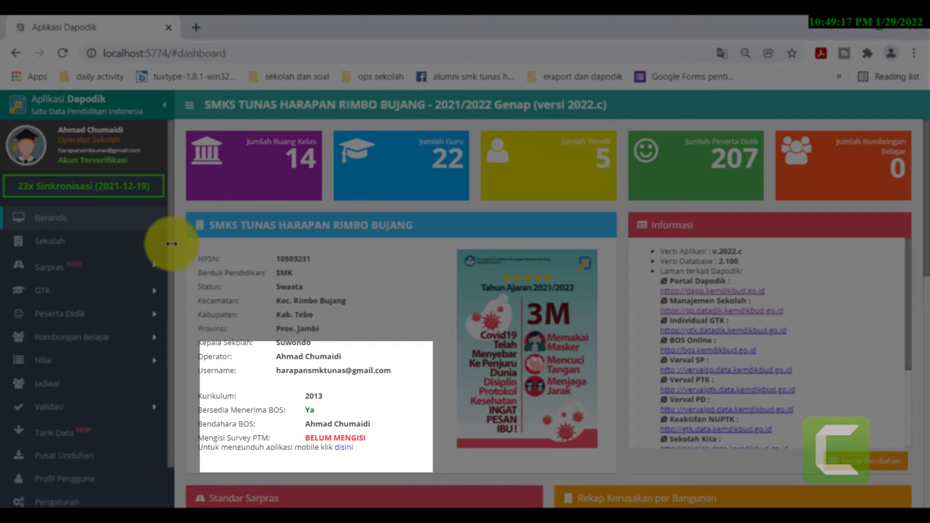
- Reopen the Sekolah form showing the school's identity and Data Periodik
{"action": "left_click", "coordinate": [51, 240]}
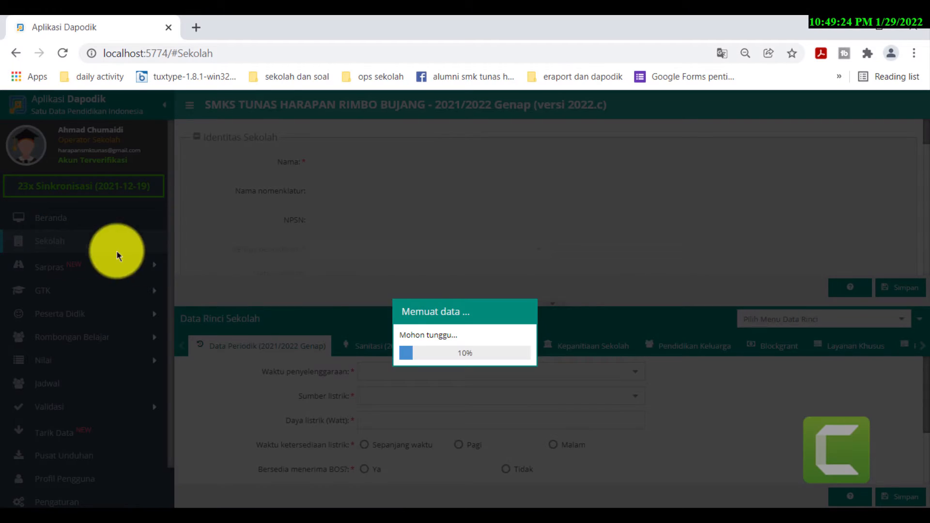
{"action": "left_click", "coordinate": [50, 238]}
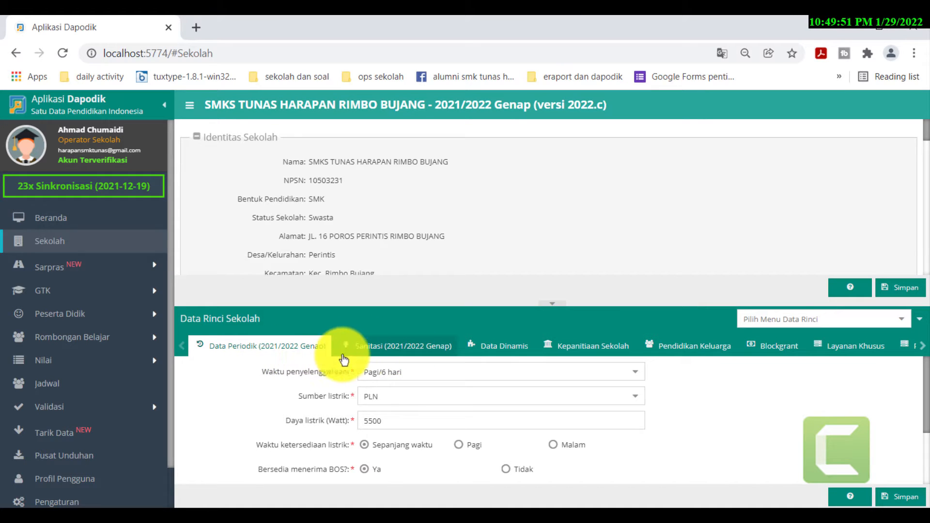
- In the Sanitasi tab, set Sumber air to Sumur terlindungi
{"action": "left_click", "coordinate": [386, 358]}
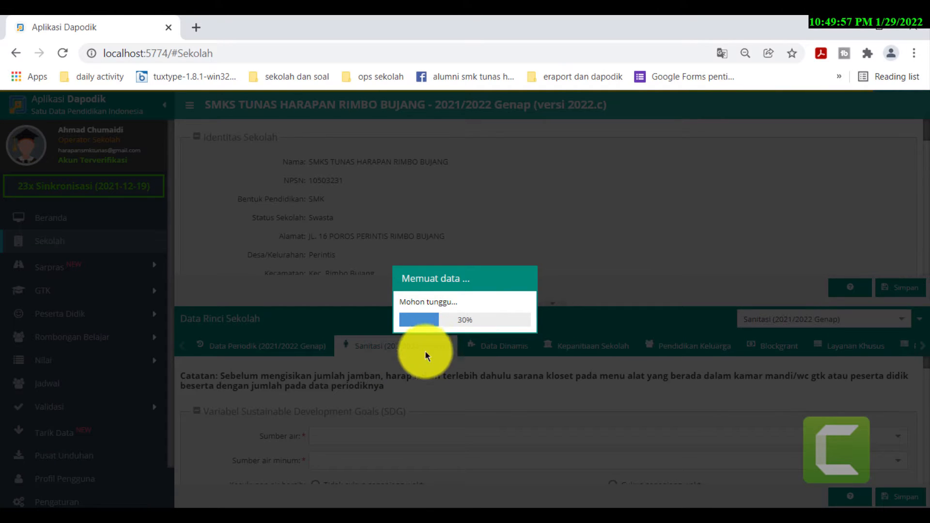
{"action": "left_click", "coordinate": [373, 440]}
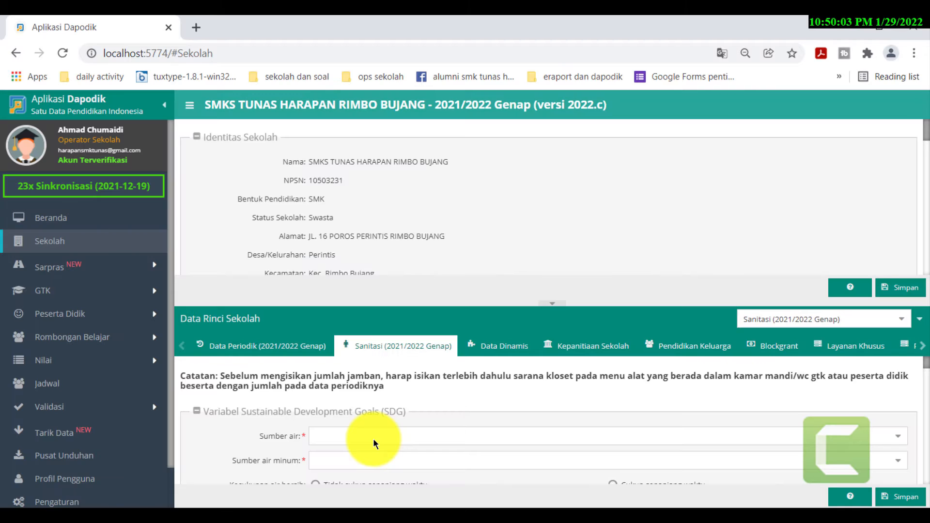
{"action": "left_click", "coordinate": [400, 437]}
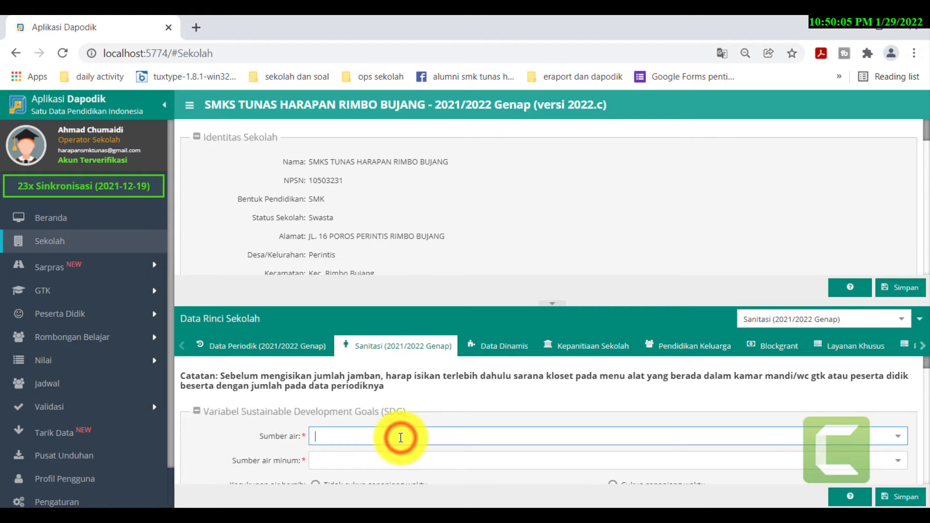
{"action": "left_click", "coordinate": [899, 438]}
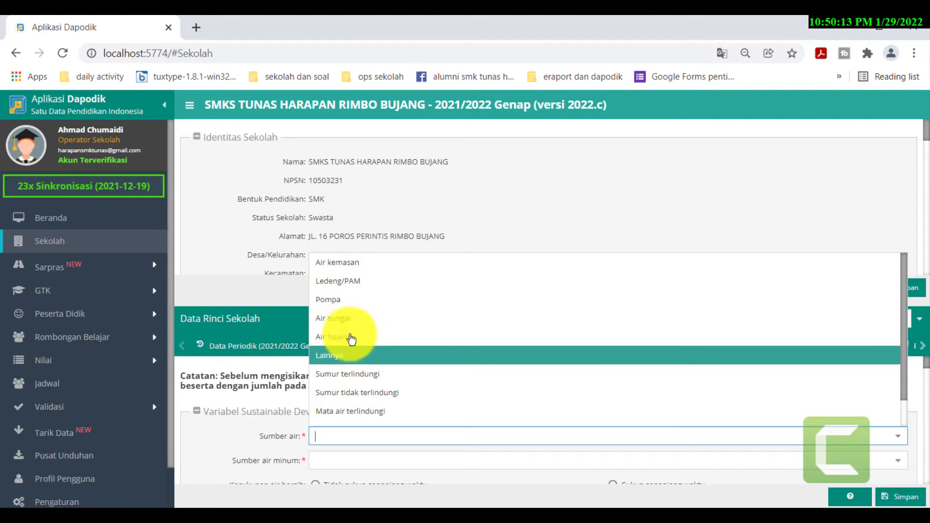
{"action": "left_click", "coordinate": [365, 376]}
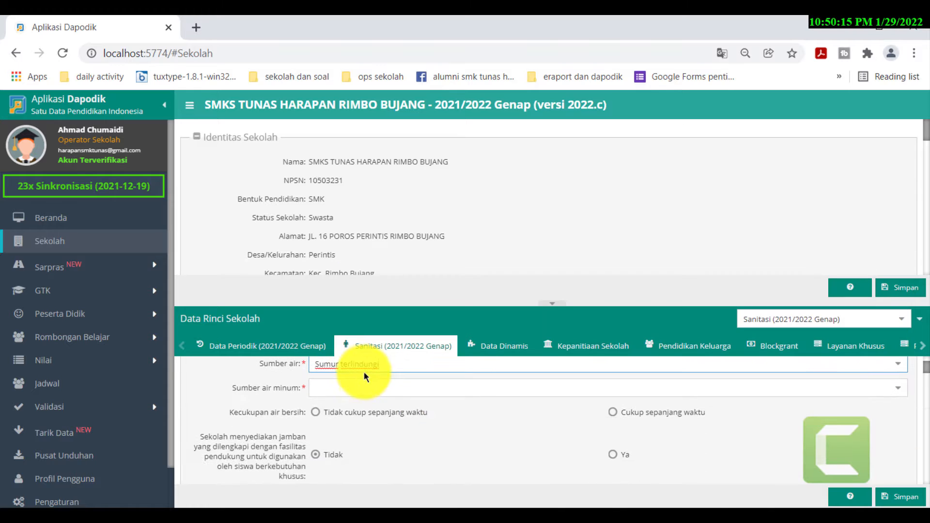
- Set Sumber air minum to Disediakan oleh siswa and water supply to Cukup sepanjang waktu
{"action": "left_click", "coordinate": [361, 385]}
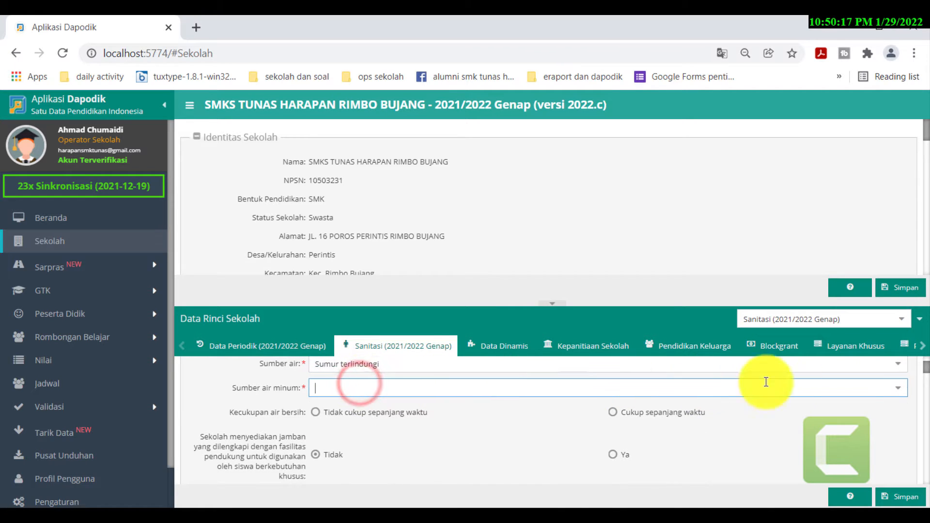
{"action": "left_click", "coordinate": [895, 388]}
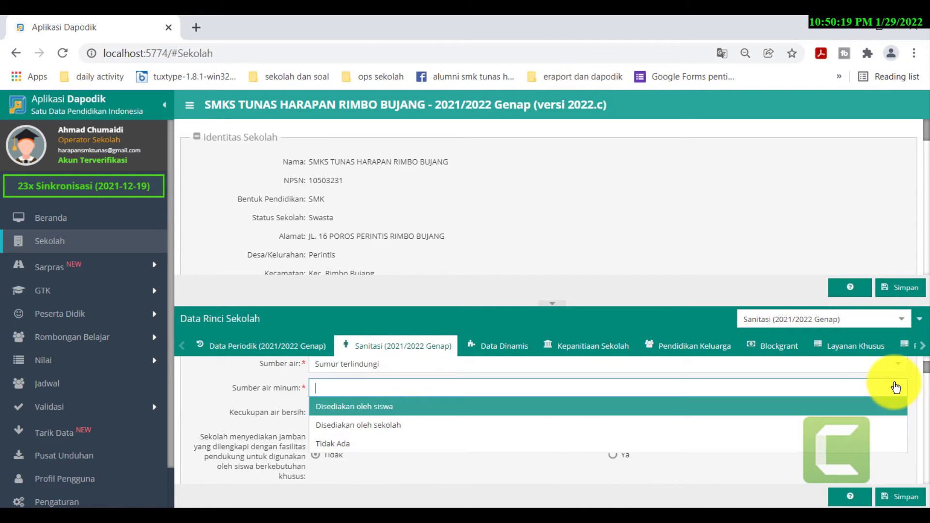
{"action": "key", "text": "Down"}
{"action": "key", "text": "Down"}
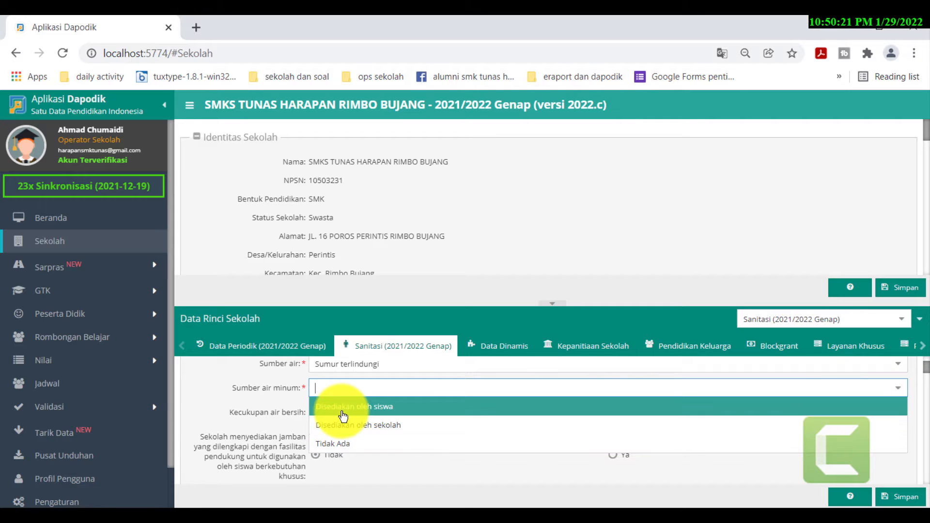
{"action": "key", "text": "Down"}
{"action": "key", "text": "Up"}
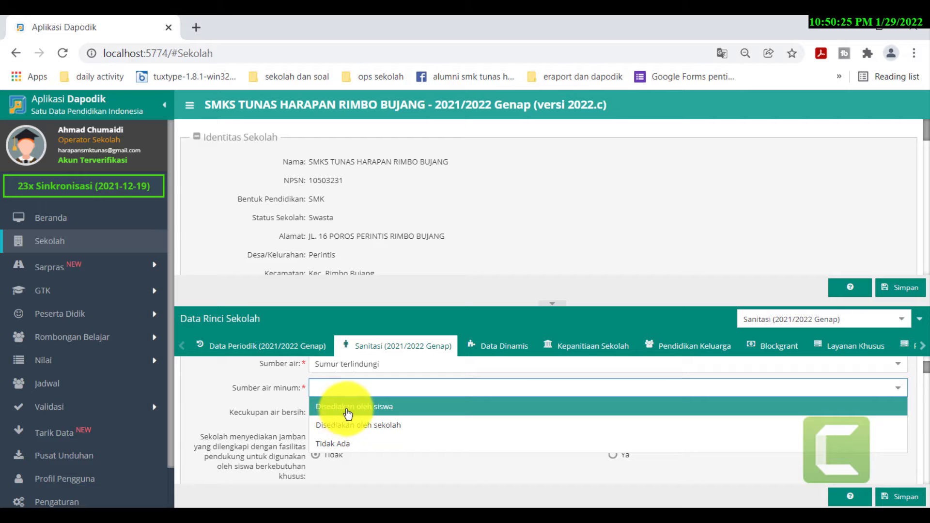
{"action": "left_click", "coordinate": [346, 410]}
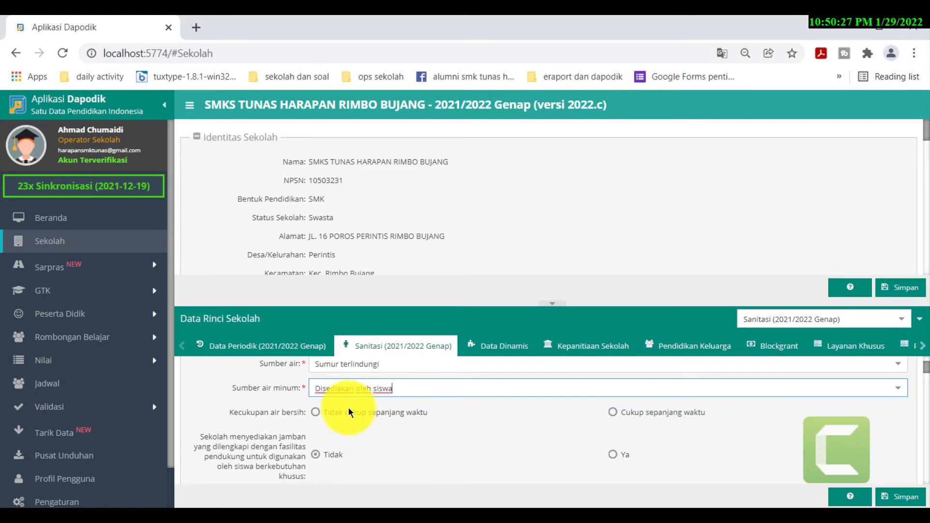
{"action": "left_click", "coordinate": [614, 411]}
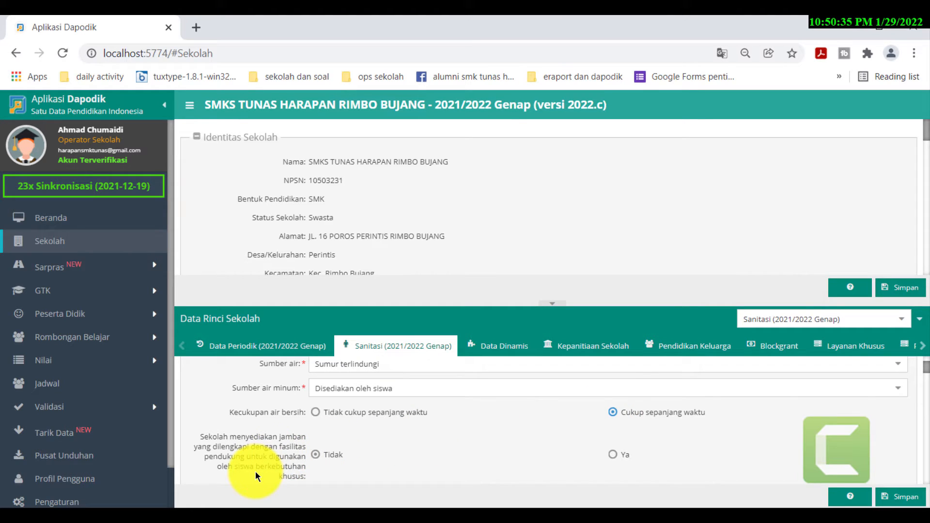
{"action": "scroll", "coordinate": [255, 472], "scroll_direction": "down", "scroll_amount": 2}
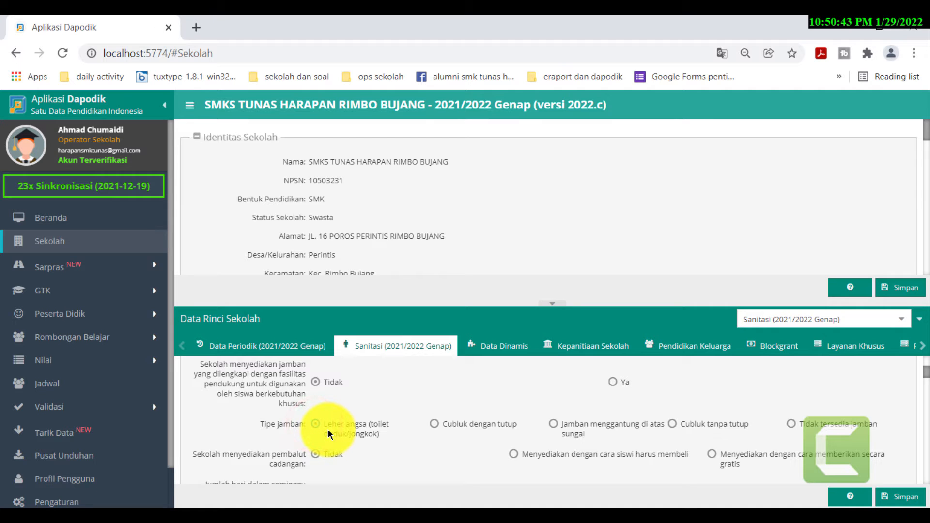
{"action": "scroll", "coordinate": [328, 429], "scroll_direction": "down", "scroll_amount": 2}
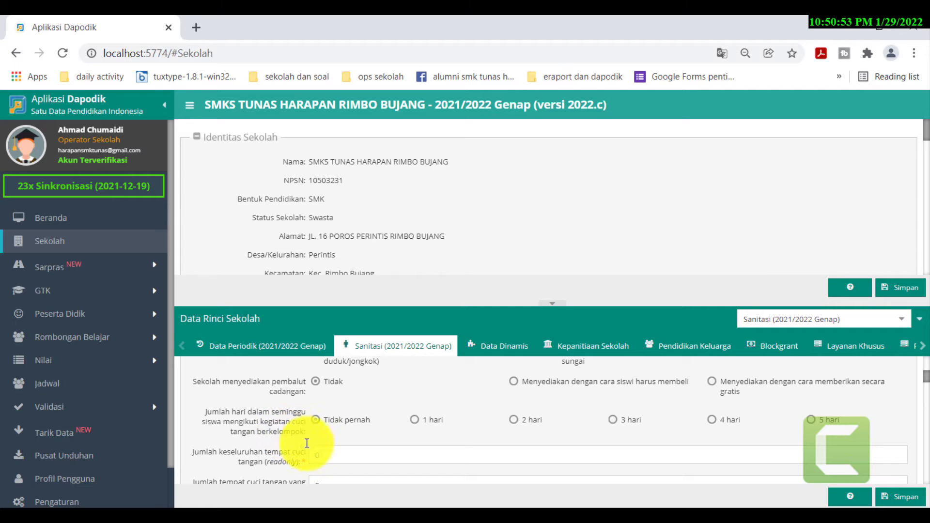
{"action": "left_click", "coordinate": [326, 455]}
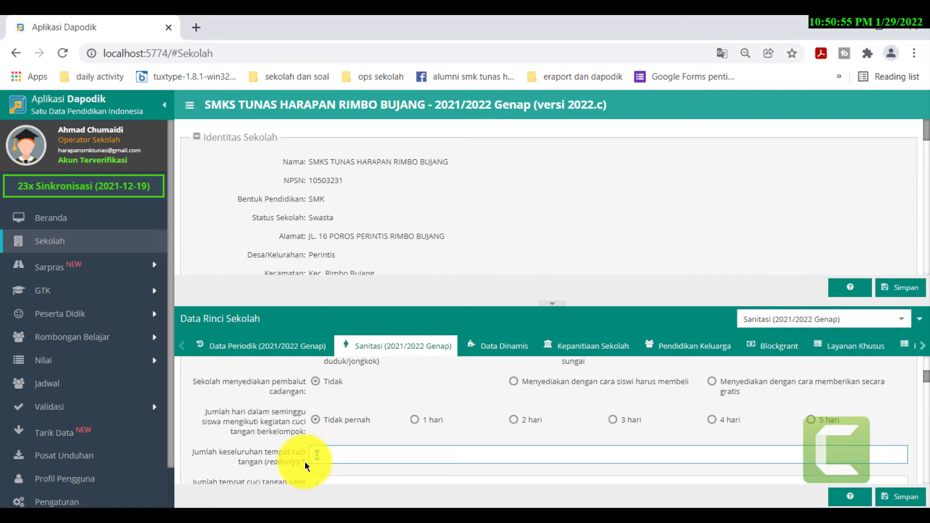
{"action": "scroll", "coordinate": [304, 461], "scroll_direction": "down", "scroll_amount": 1}
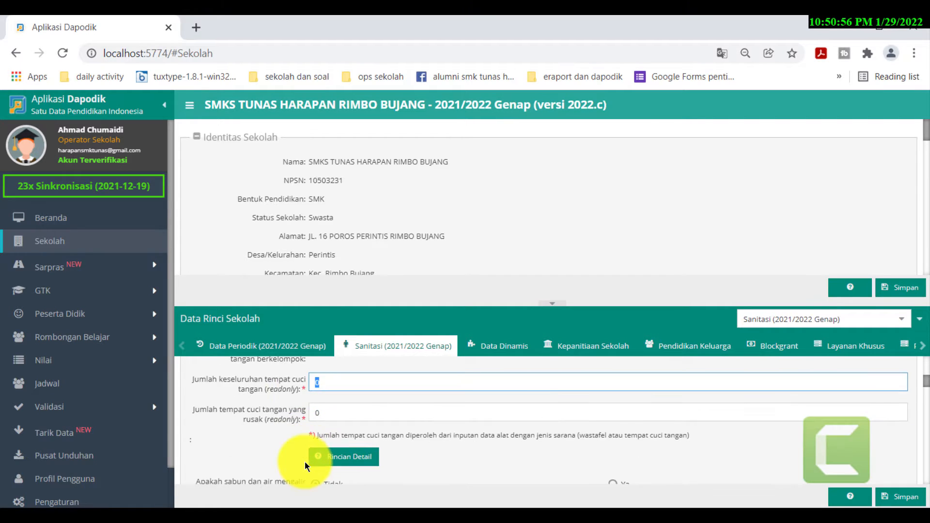
{"action": "left_click", "coordinate": [321, 413]}
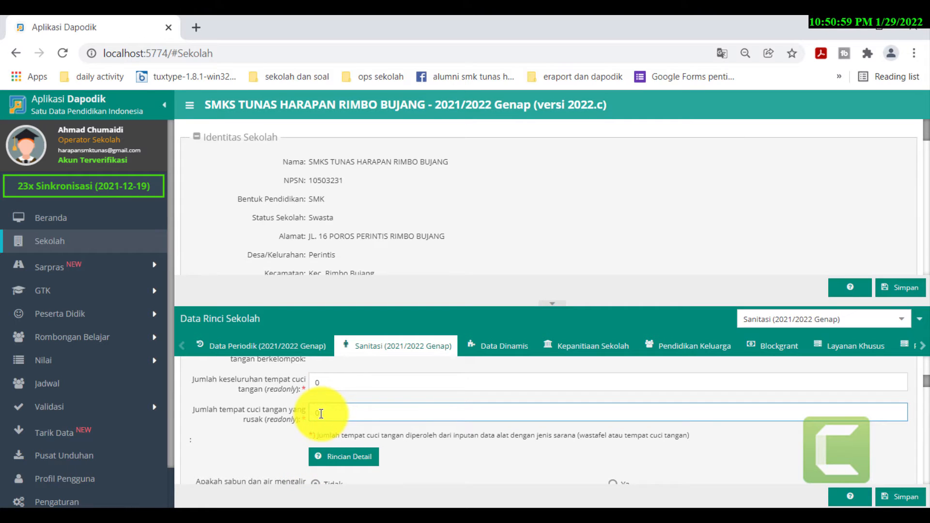
{"action": "left_click", "coordinate": [335, 413]}
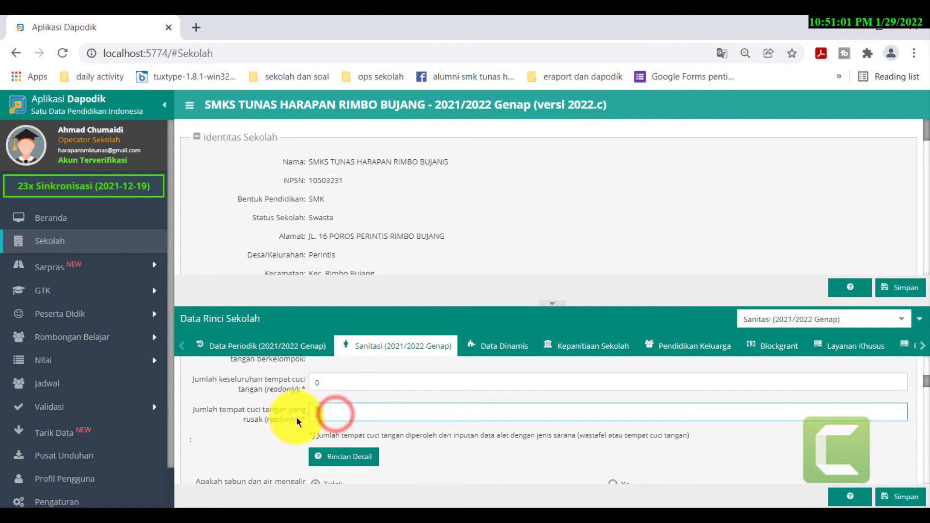
{"action": "left_click", "coordinate": [324, 382]}
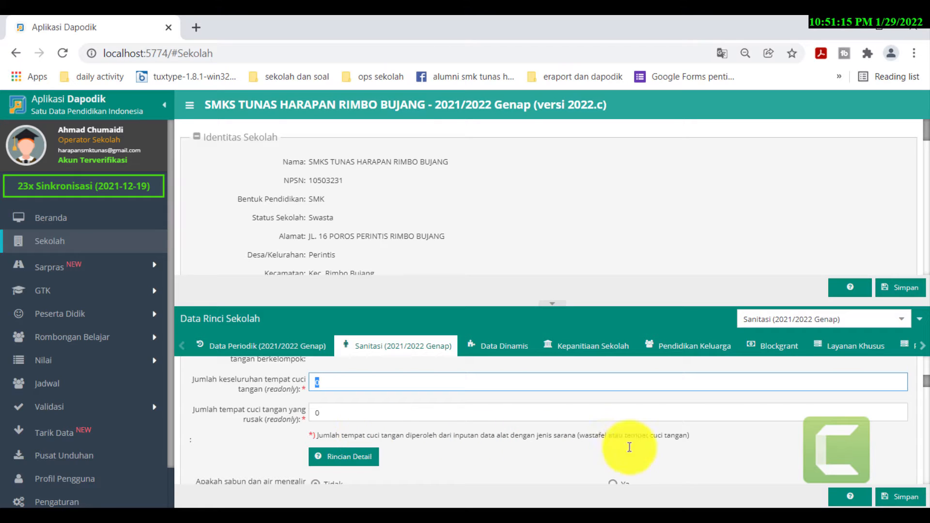
{"action": "scroll", "coordinate": [674, 452], "scroll_direction": "down", "scroll_amount": 2}
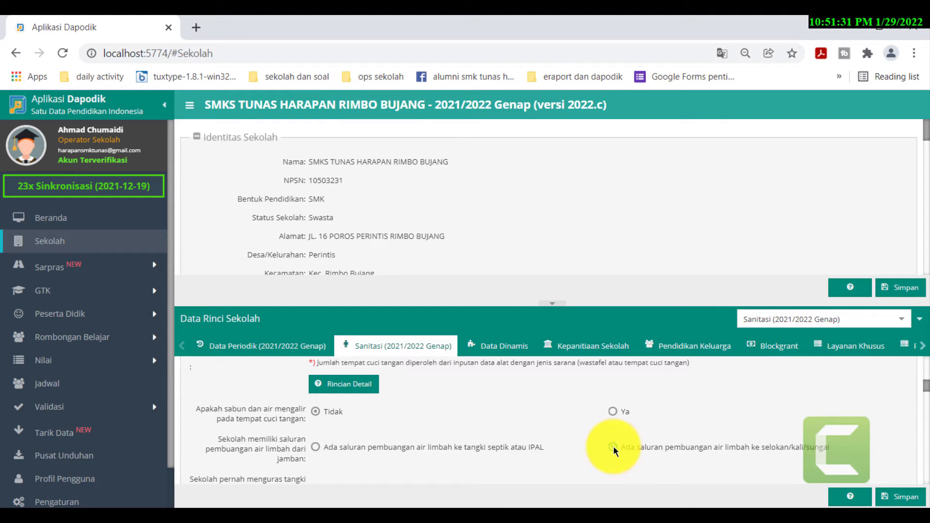
- Answer Ya for drainage, classroom trash bins, and covered bins in women's toilets
{"action": "scroll", "coordinate": [613, 446], "scroll_direction": "down", "scroll_amount": 1}
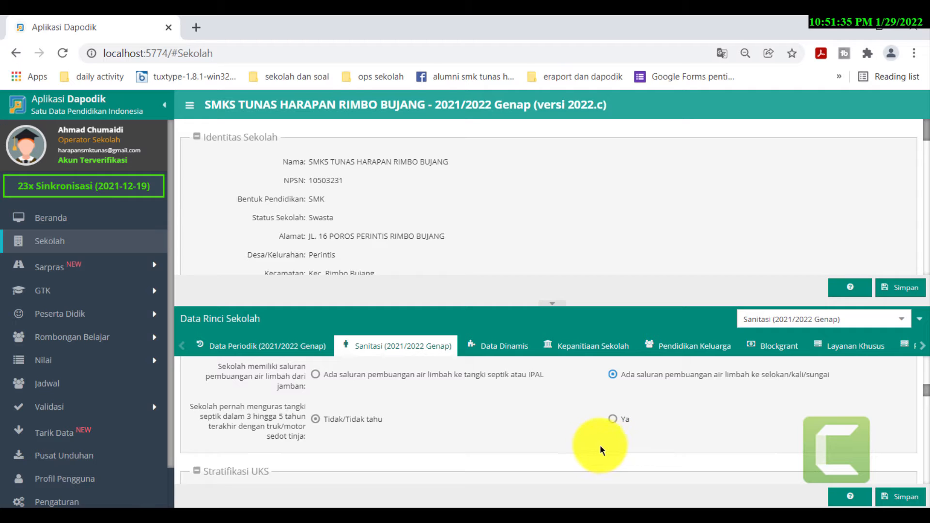
{"action": "scroll", "coordinate": [373, 429], "scroll_direction": "down", "scroll_amount": 1}
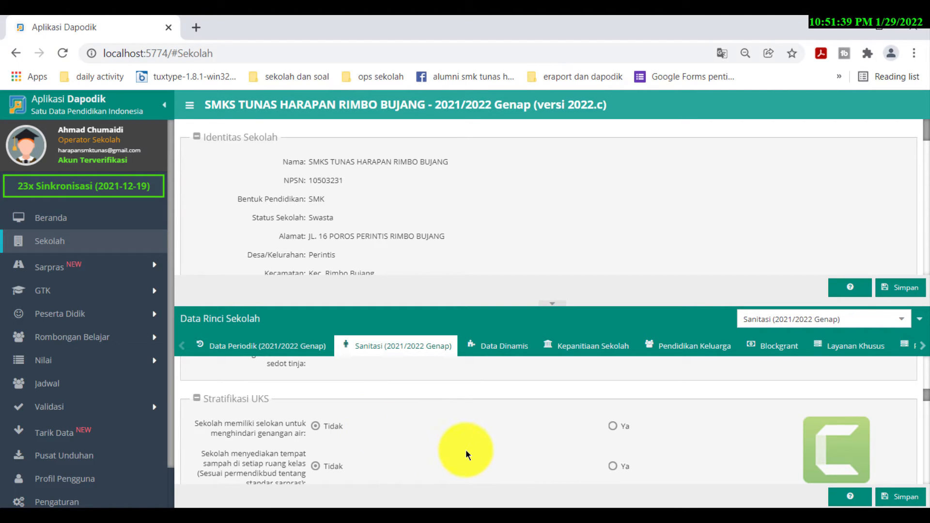
{"action": "scroll", "coordinate": [466, 449], "scroll_direction": "down", "scroll_amount": 1}
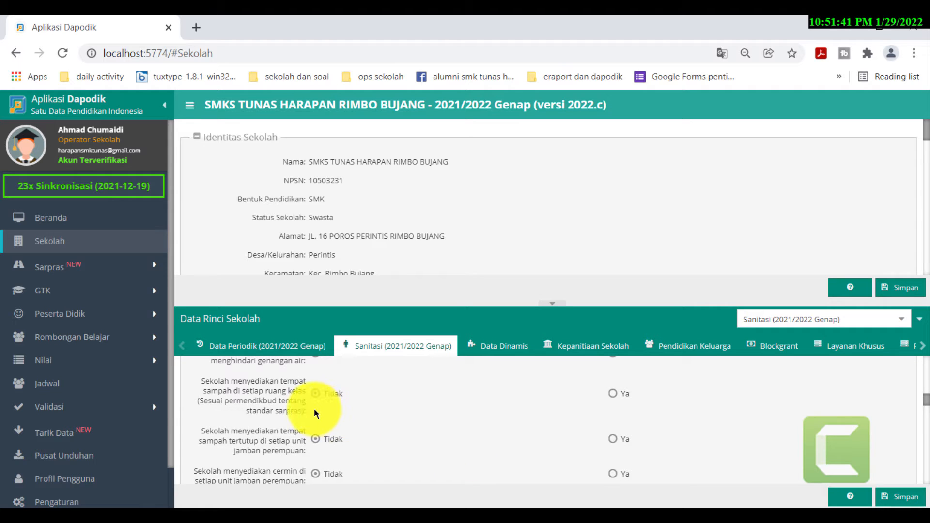
{"action": "scroll", "coordinate": [315, 413], "scroll_direction": "up", "scroll_amount": 1}
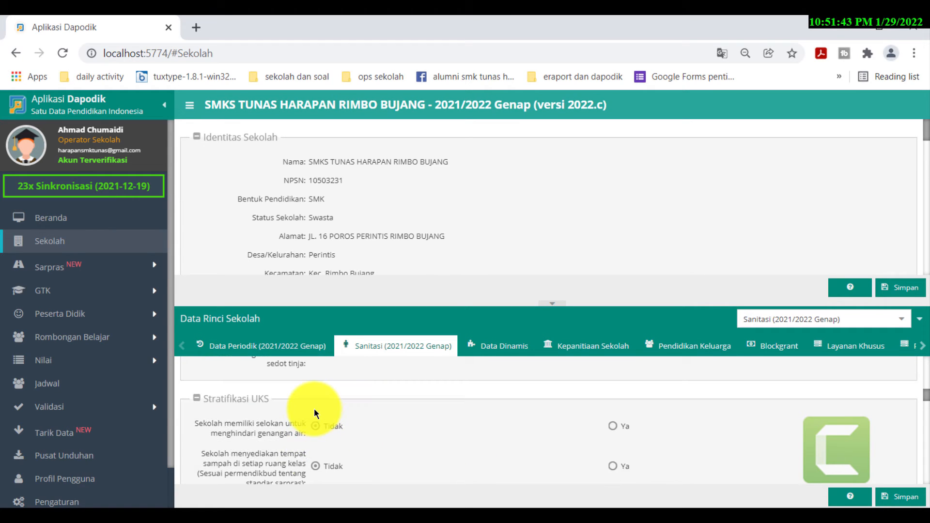
{"action": "left_click", "coordinate": [612, 427]}
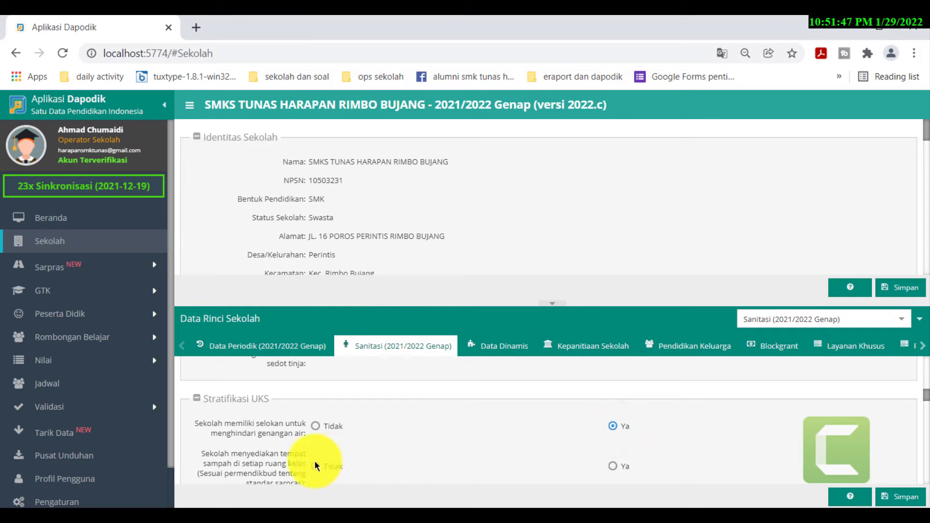
{"action": "left_click", "coordinate": [612, 466]}
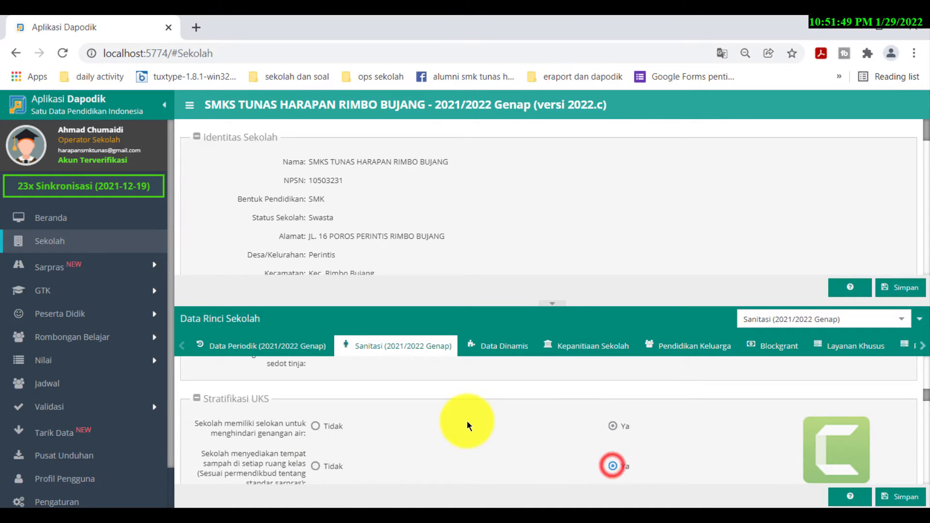
{"action": "scroll", "coordinate": [466, 420], "scroll_direction": "down", "scroll_amount": 1}
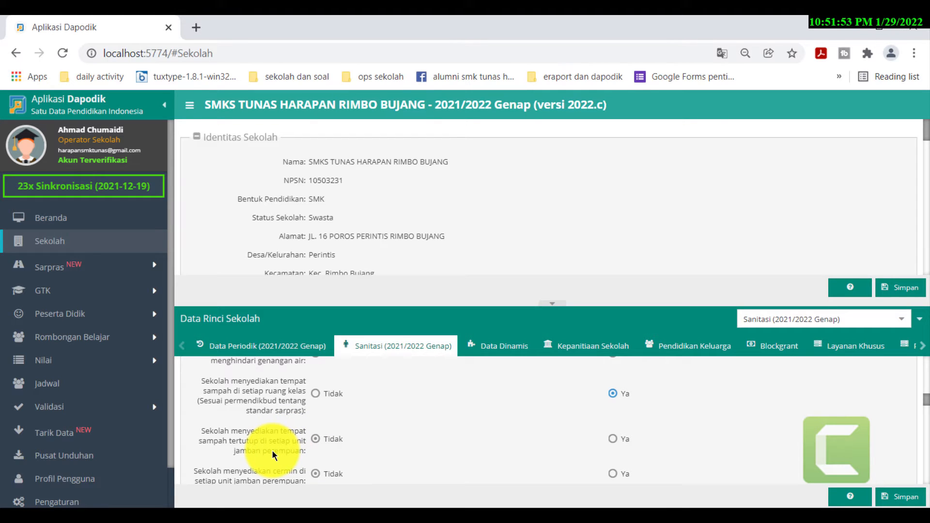
{"action": "left_click", "coordinate": [613, 440]}
- Leave the Jamban laki-laki toilet counts at 0 and save the Sanitasi details
{"action": "scroll", "coordinate": [613, 442], "scroll_direction": "down", "scroll_amount": 1}
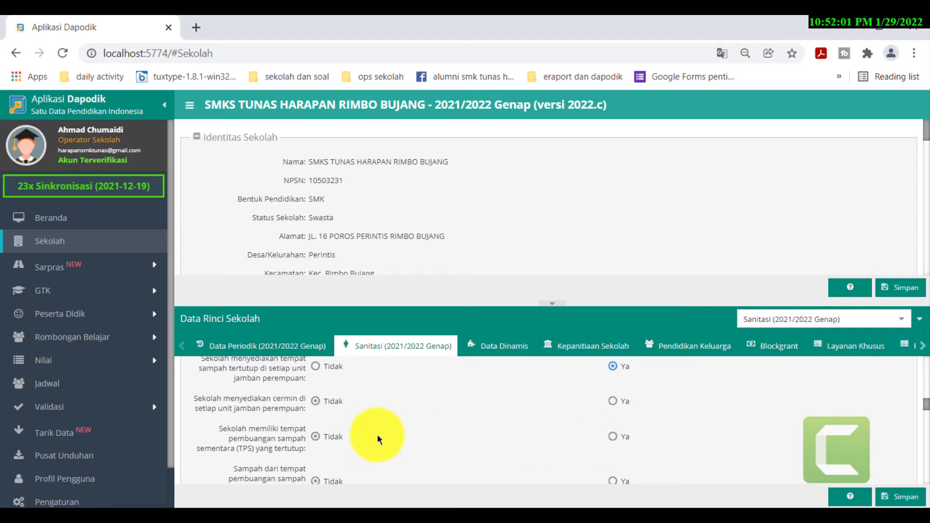
{"action": "scroll", "coordinate": [326, 434], "scroll_direction": "down", "scroll_amount": 1}
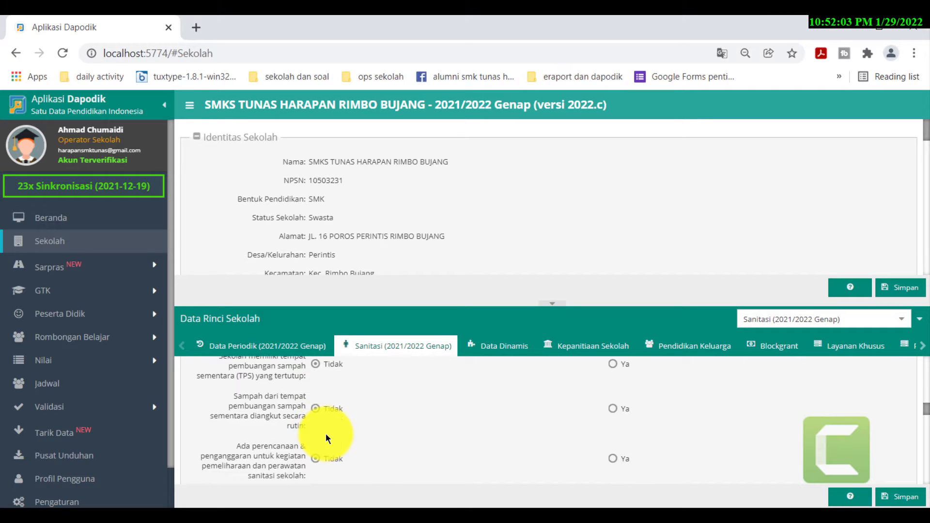
{"action": "scroll", "coordinate": [326, 434], "scroll_direction": "down", "scroll_amount": 2}
{"action": "scroll", "coordinate": [325, 433], "scroll_direction": "down", "scroll_amount": 1}
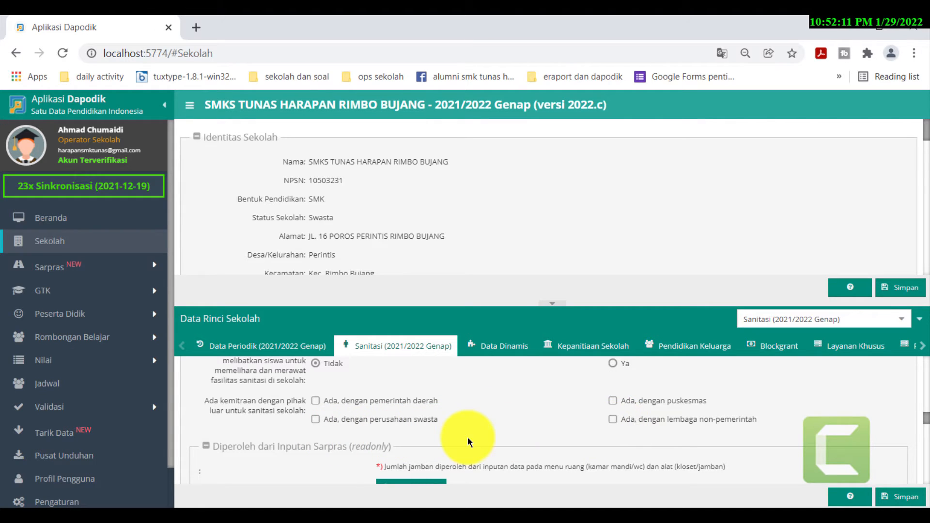
{"action": "scroll", "coordinate": [467, 437], "scroll_direction": "up", "scroll_amount": 1}
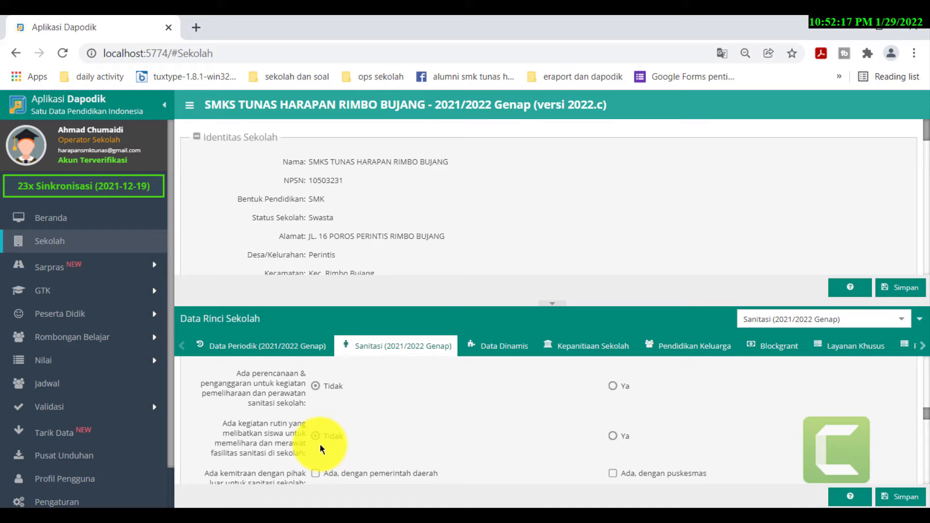
{"action": "scroll", "coordinate": [320, 444], "scroll_direction": "down", "scroll_amount": 1}
{"action": "scroll", "coordinate": [473, 448], "scroll_direction": "down", "scroll_amount": 1}
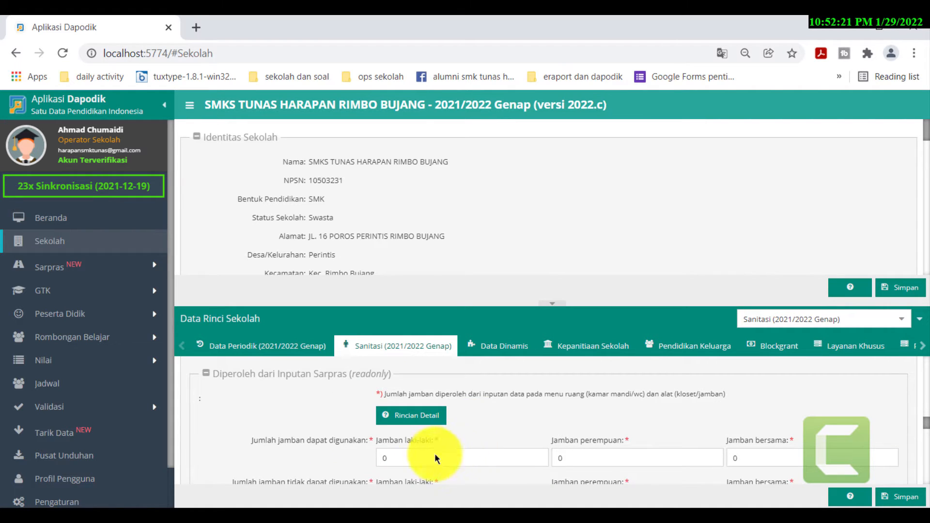
{"action": "left_click", "coordinate": [416, 458]}
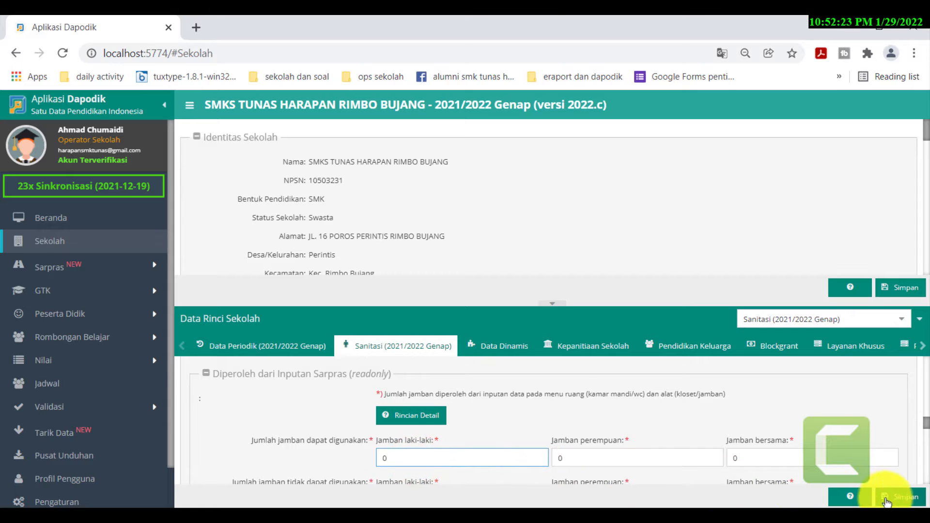
{"action": "left_click", "coordinate": [906, 499]}
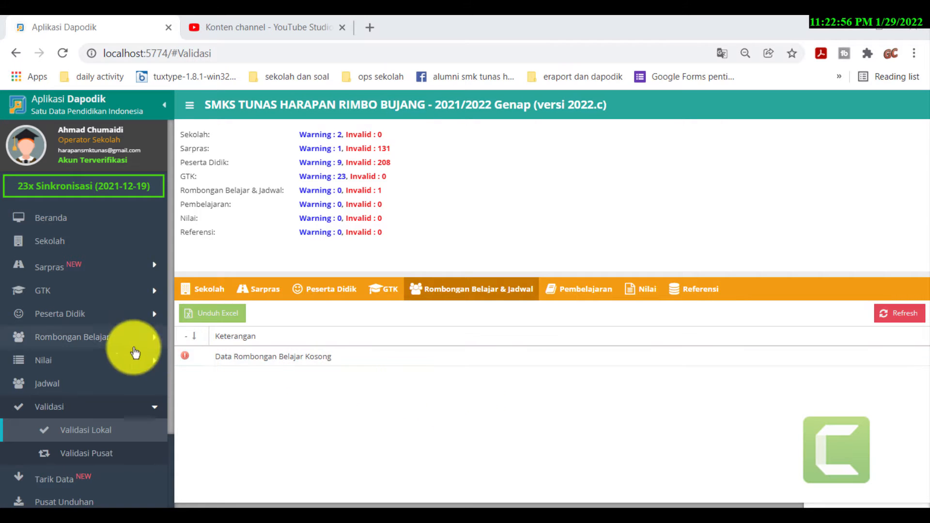
- Open Rombongan Belajar > Reguler, whose rombel list is still empty
{"action": "left_click", "coordinate": [61, 341]}
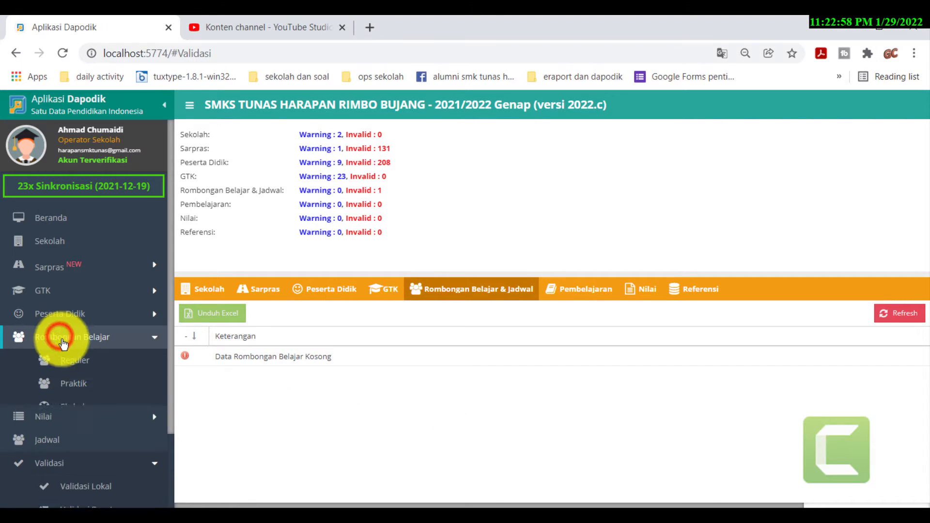
{"action": "left_click", "coordinate": [76, 359]}
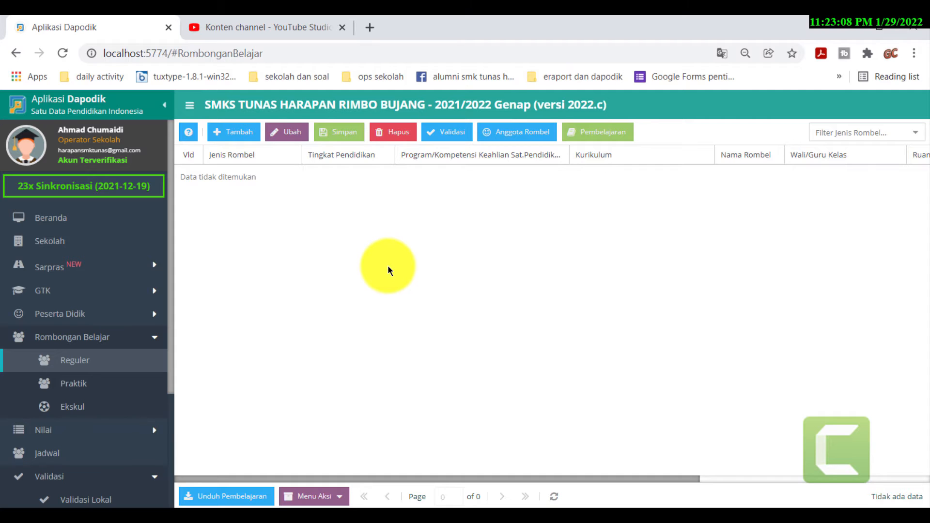
- Carry rombel 10 AK 2021 forward via Lanjutkan Semester and confirm
{"action": "left_click", "coordinate": [340, 498]}
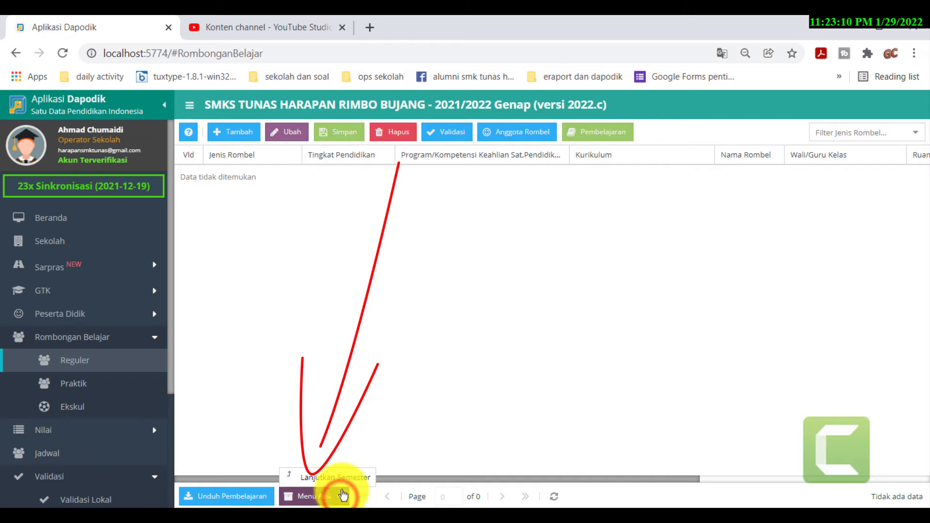
{"action": "left_click", "coordinate": [343, 478]}
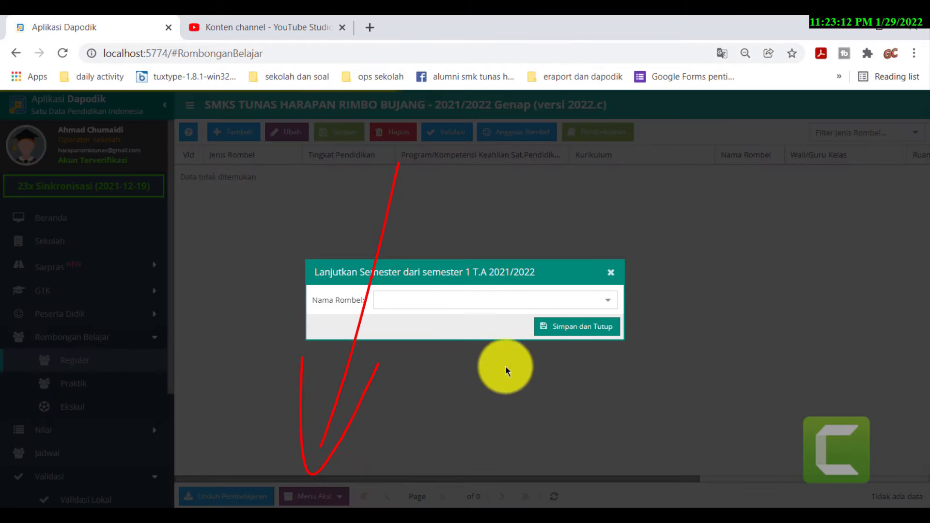
{"action": "left_click", "coordinate": [607, 300]}
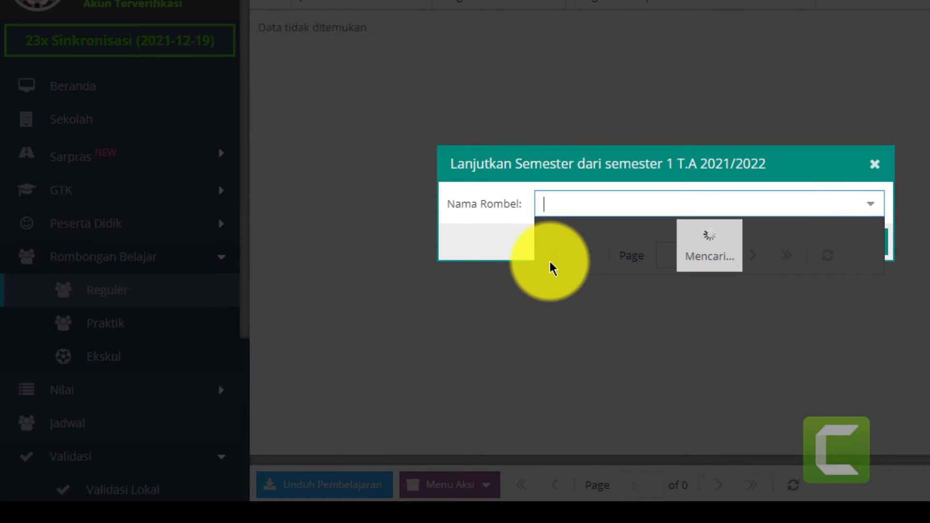
{"action": "left_click", "coordinate": [595, 239]}
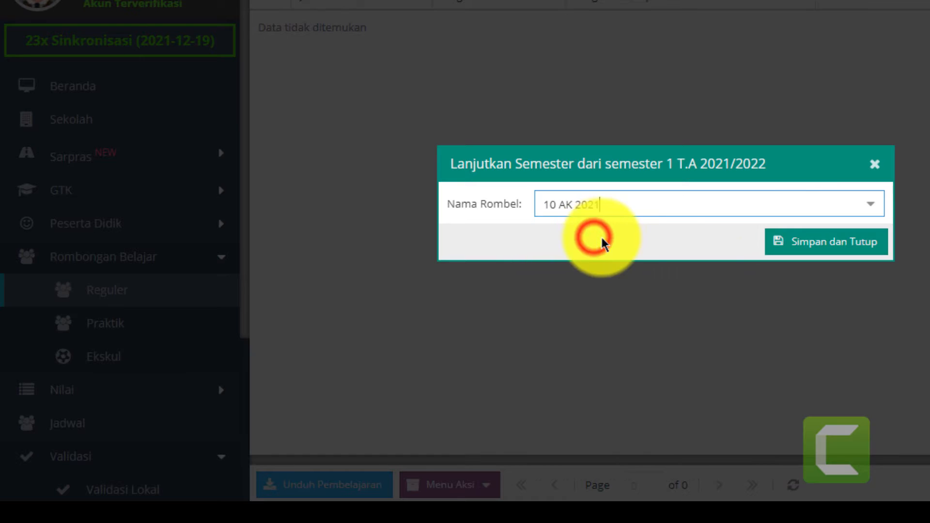
{"action": "left_click", "coordinate": [819, 244]}
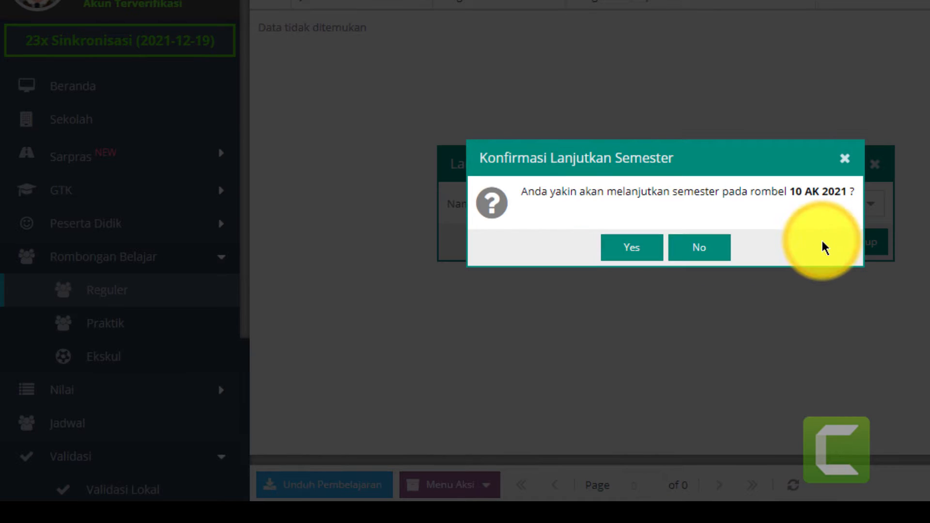
{"action": "left_click", "coordinate": [636, 252]}
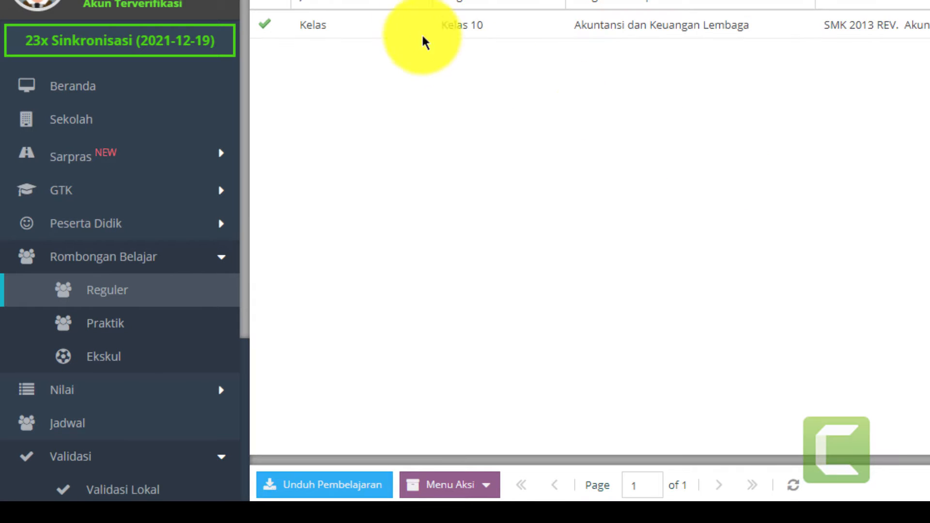
- Carry rombel 10 MM 2021 forward via Lanjutkan Semester and confirm
{"action": "left_click", "coordinate": [396, 23]}
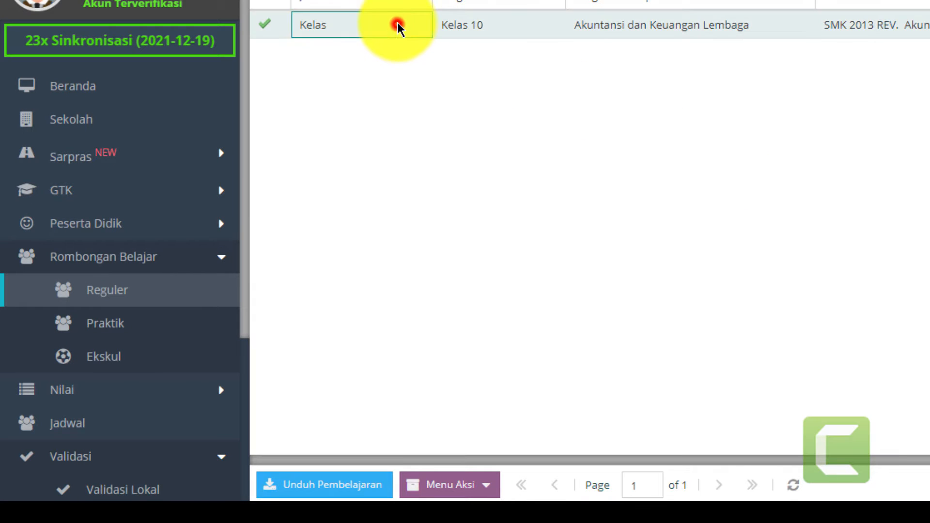
{"action": "left_click", "coordinate": [486, 486]}
{"action": "left_click", "coordinate": [494, 466]}
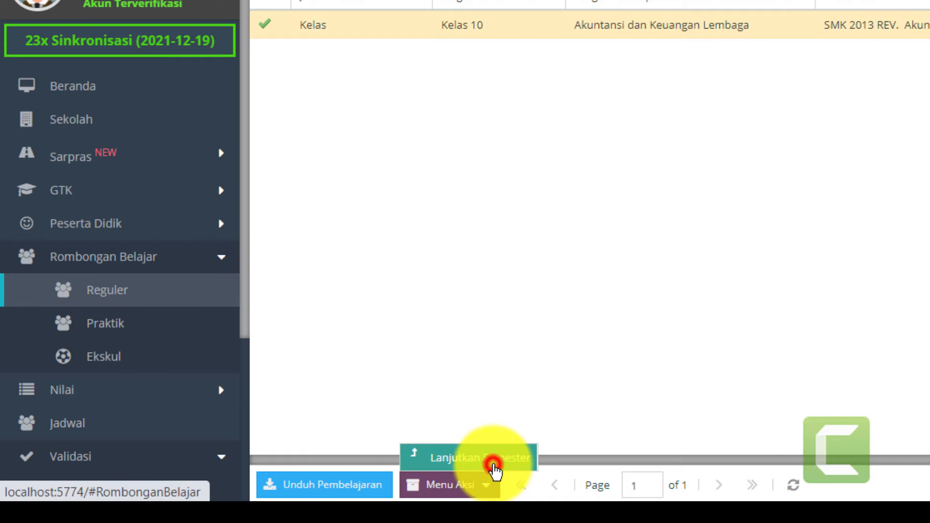
{"action": "left_click", "coordinate": [871, 209]}
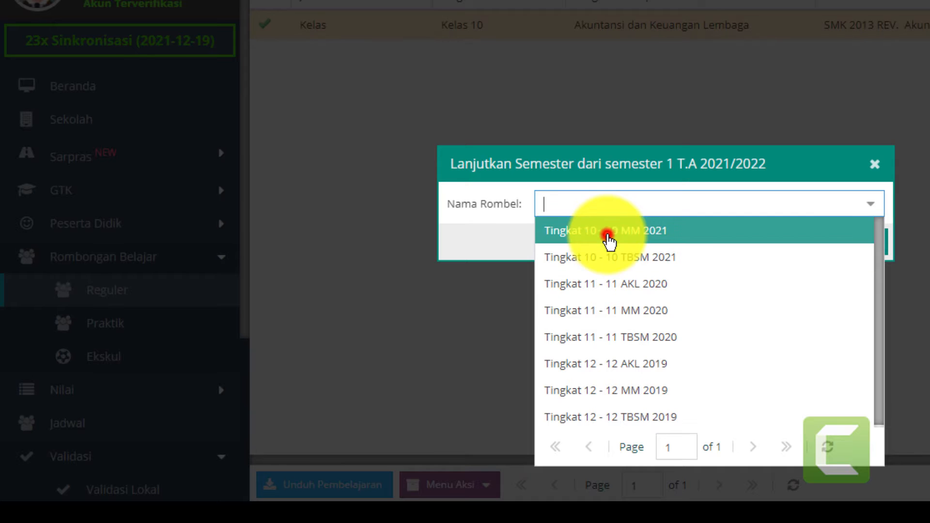
{"action": "left_click", "coordinate": [608, 237]}
{"action": "left_click", "coordinate": [830, 248]}
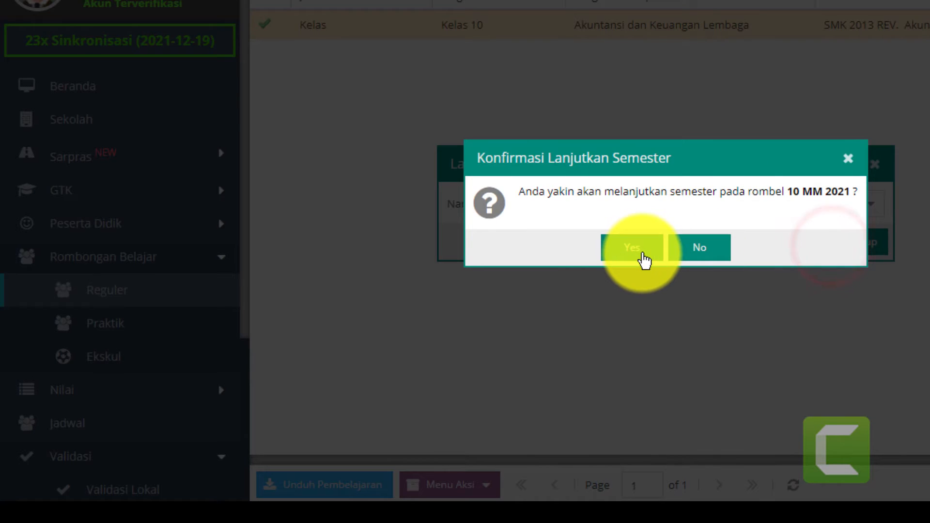
{"action": "left_click", "coordinate": [643, 255]}
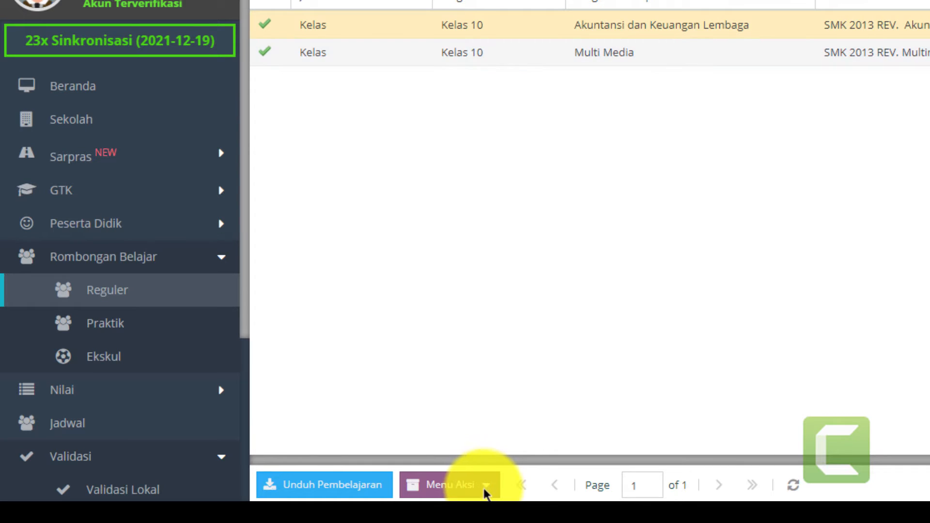
- Carry rombel 10 TBSM 2021 forward via Lanjutkan Semester and confirm
{"action": "left_click", "coordinate": [482, 488]}
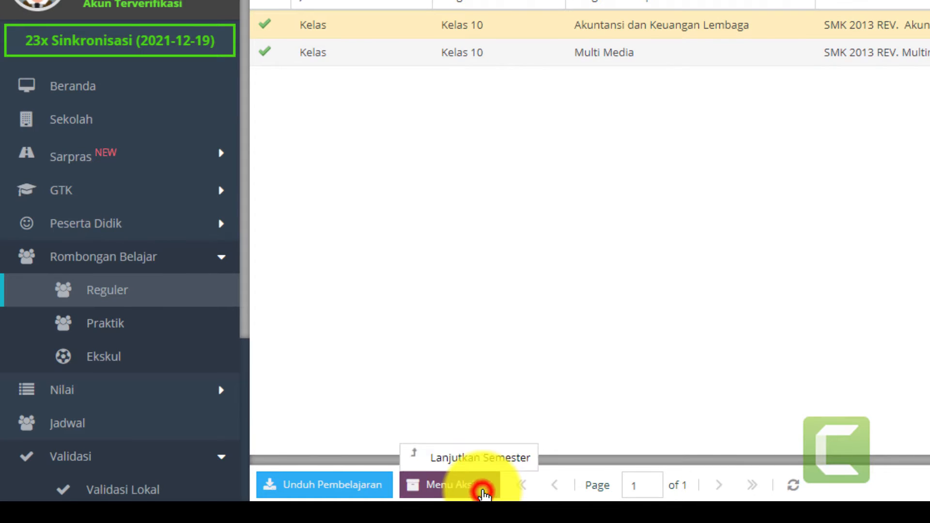
{"action": "left_click", "coordinate": [488, 462]}
{"action": "left_click", "coordinate": [862, 205]}
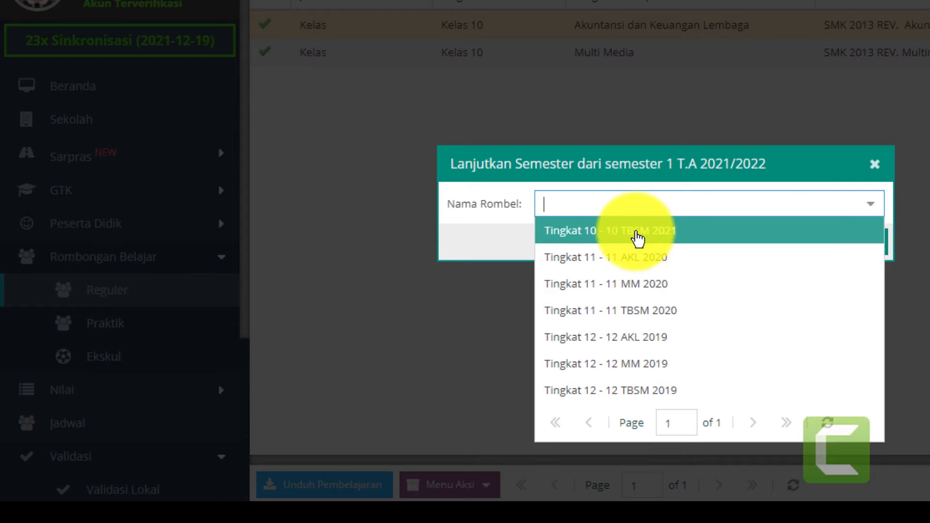
{"action": "left_click", "coordinate": [637, 238]}
{"action": "left_click", "coordinate": [843, 247]}
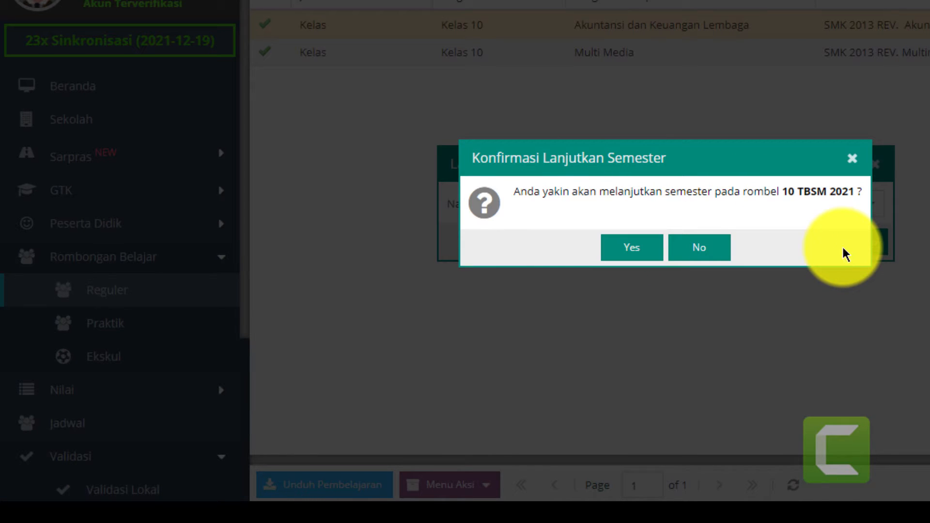
{"action": "left_click", "coordinate": [625, 251]}
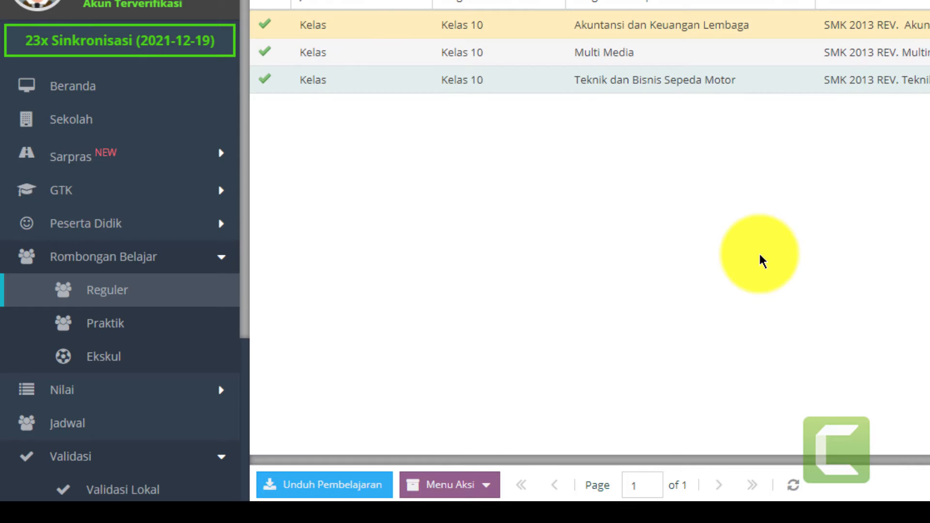
- Carry rombel 11 AKL 2020 forward via Lanjutkan Semester and confirm
{"action": "left_click", "coordinate": [487, 484]}
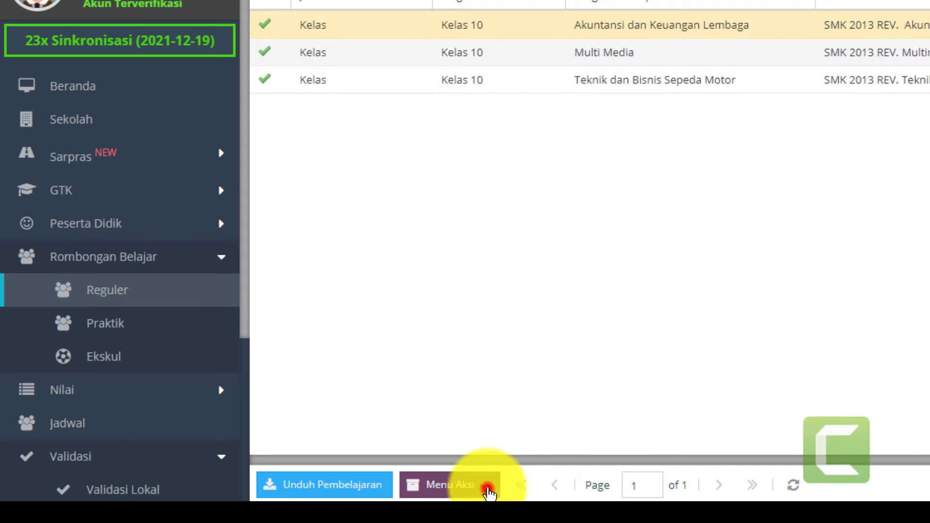
{"action": "left_click", "coordinate": [526, 455]}
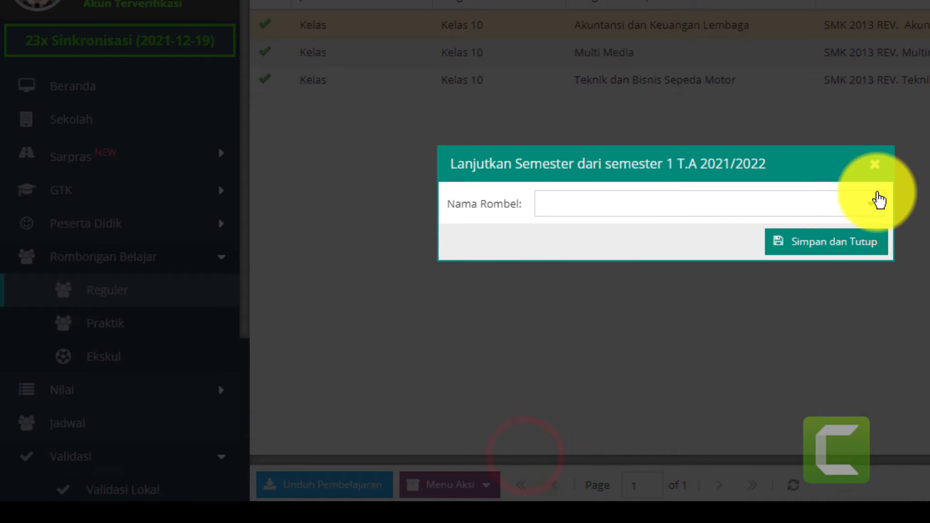
{"action": "left_click", "coordinate": [871, 203]}
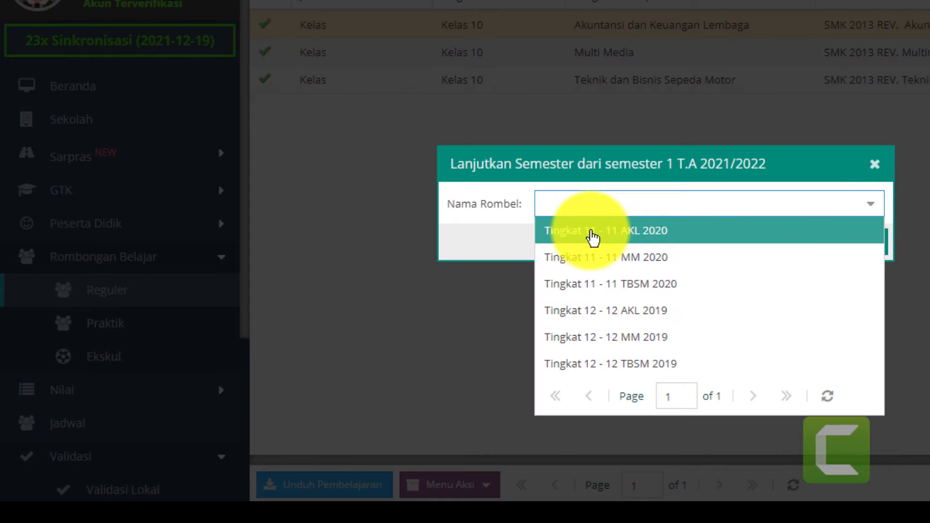
{"action": "left_click", "coordinate": [591, 231]}
{"action": "left_click", "coordinate": [815, 234]}
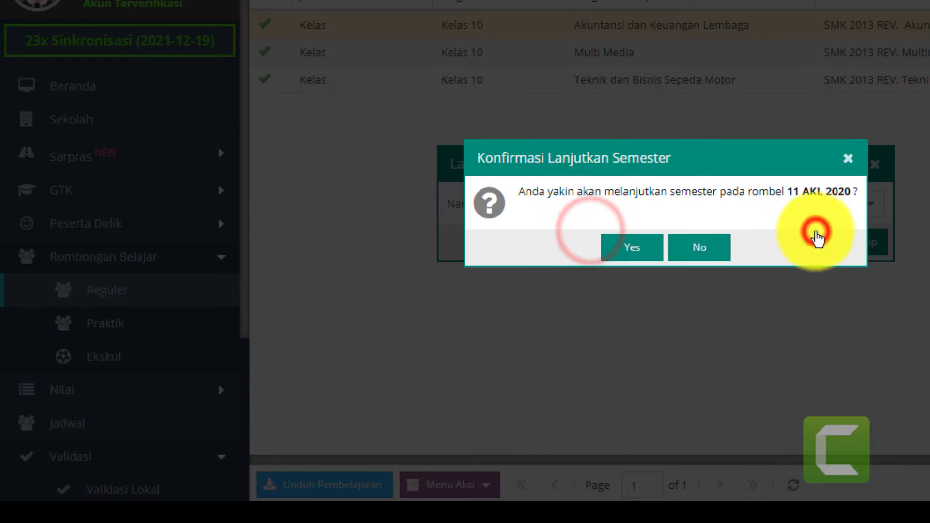
{"action": "left_click", "coordinate": [629, 251]}
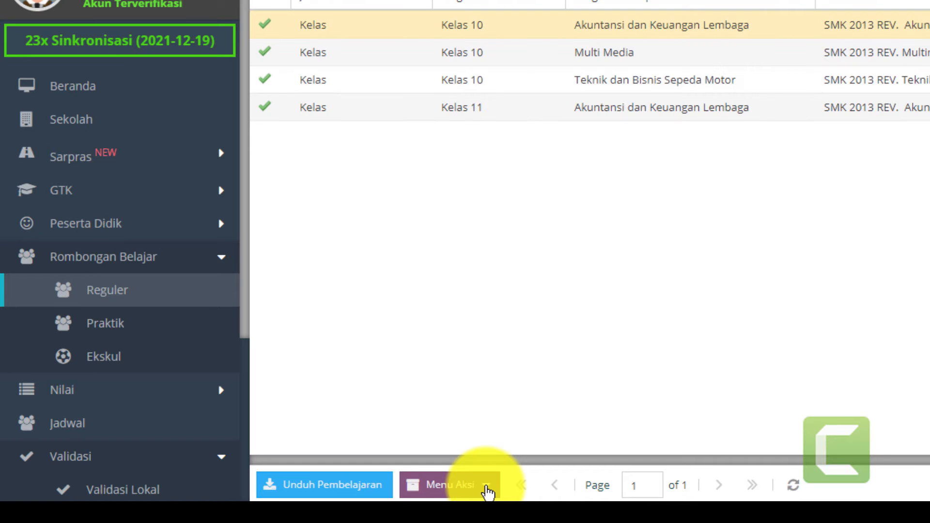
- Carry rombel 11 MM 2020 forward via Lanjutkan Semester and confirm
{"action": "left_click", "coordinate": [488, 492]}
{"action": "left_click", "coordinate": [504, 462]}
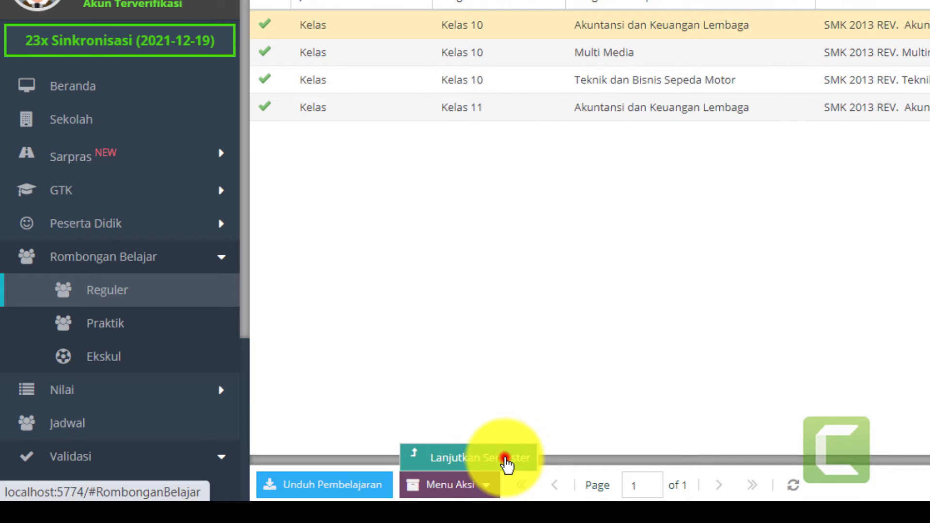
{"action": "left_click", "coordinate": [869, 206]}
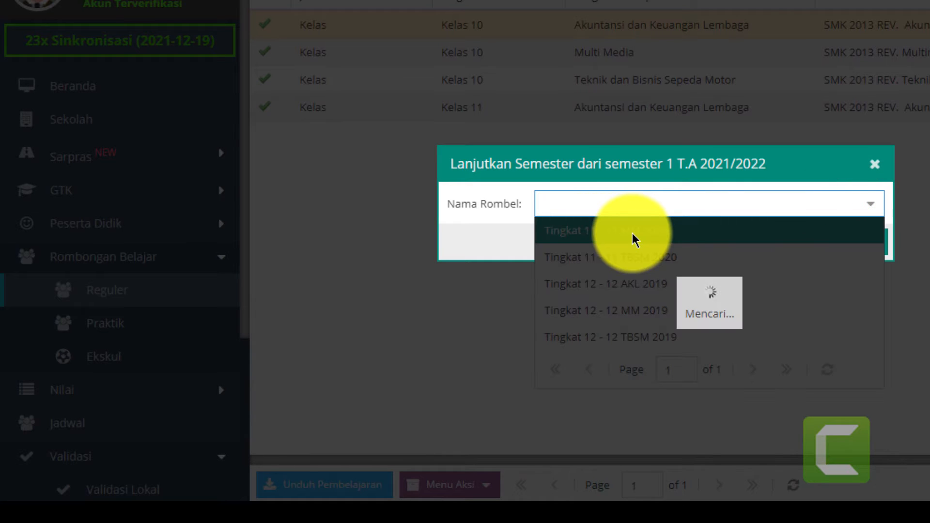
{"action": "left_click", "coordinate": [632, 234]}
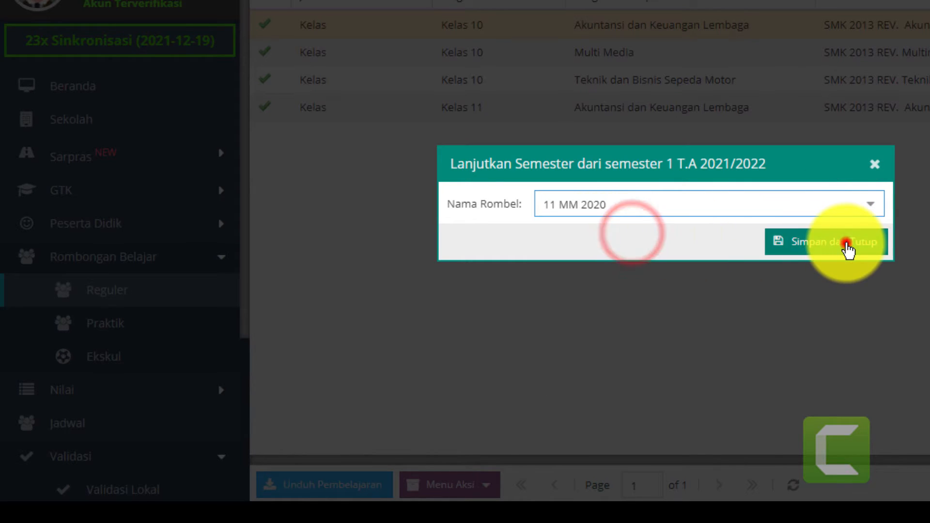
{"action": "left_click", "coordinate": [845, 243]}
{"action": "left_click", "coordinate": [633, 251]}
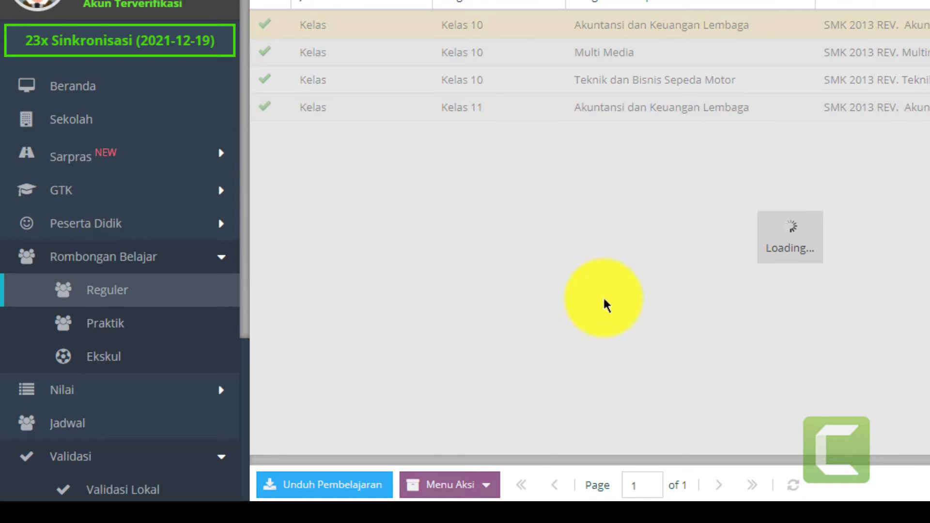
- Carry rombel 11 TBSM 2020 forward via Lanjutkan Semester and confirm
{"action": "left_click", "coordinate": [486, 485]}
{"action": "left_click", "coordinate": [491, 464]}
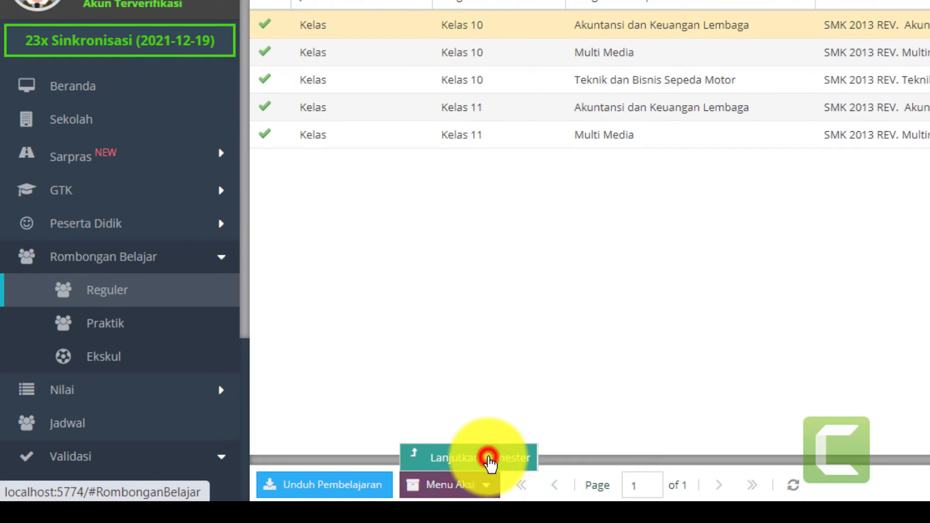
{"action": "left_click", "coordinate": [865, 212]}
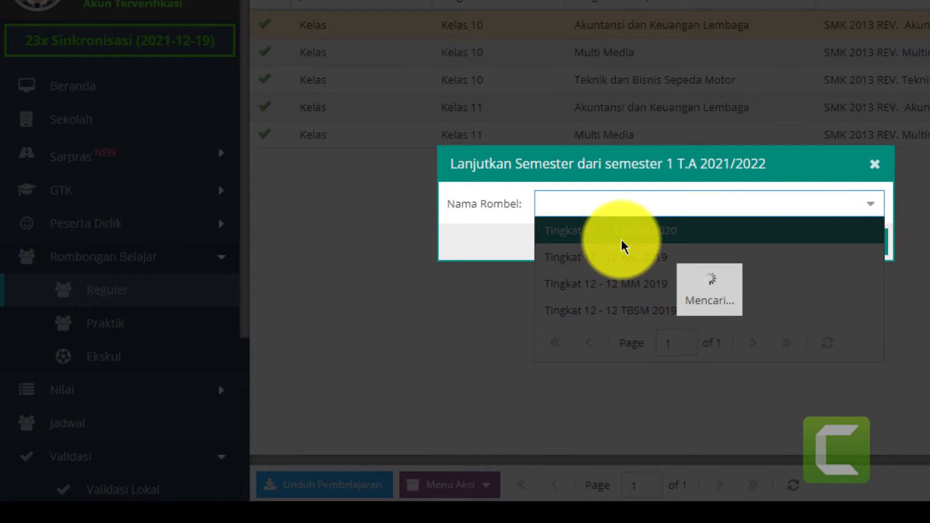
{"action": "left_click", "coordinate": [630, 233]}
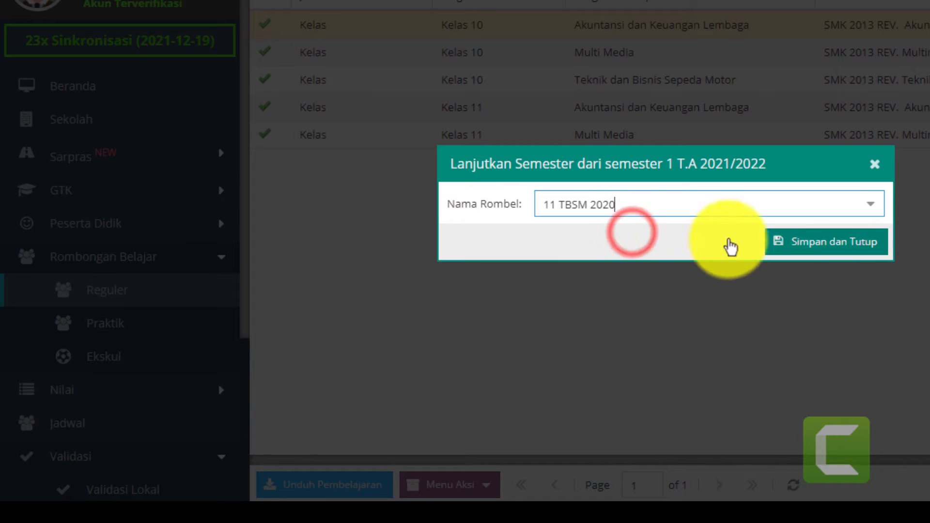
{"action": "left_click", "coordinate": [825, 243]}
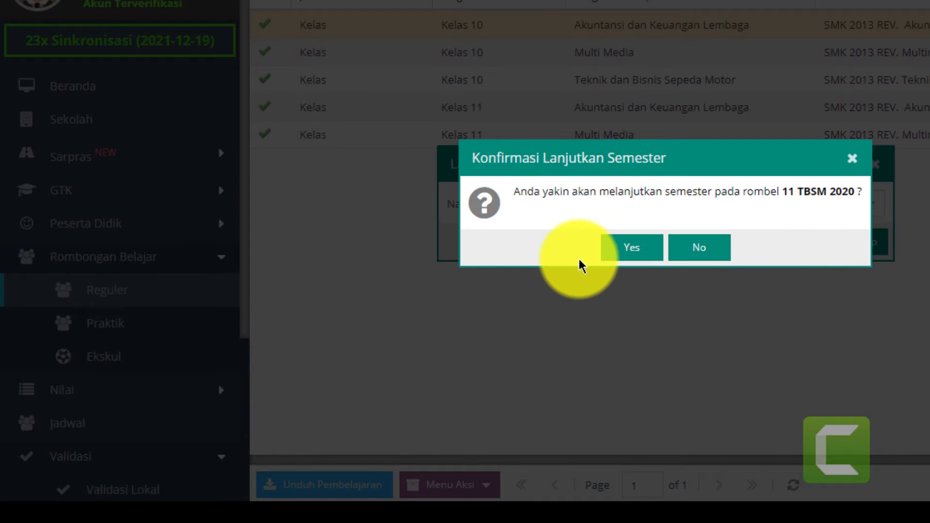
{"action": "left_click", "coordinate": [628, 246]}
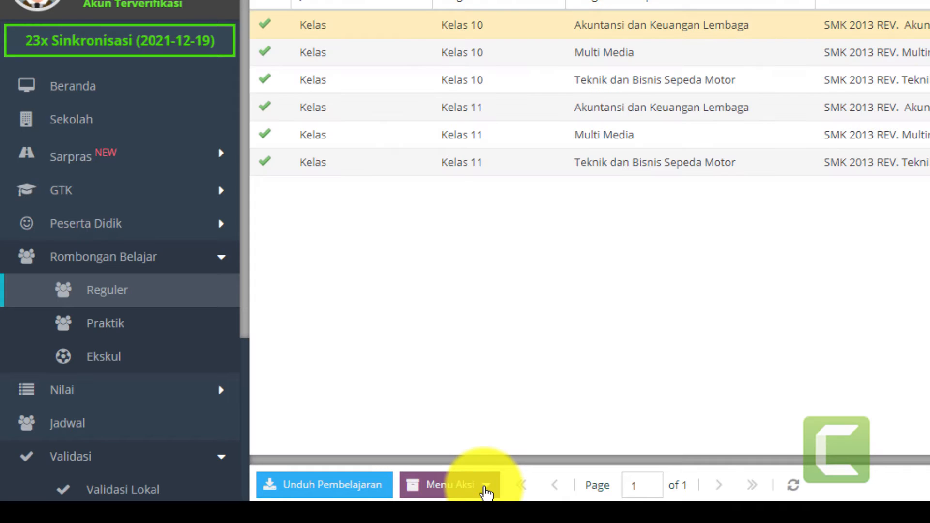
- Carry rombel 12 AKL 2019 forward via Lanjutkan Semester and confirm
{"action": "left_click", "coordinate": [485, 488]}
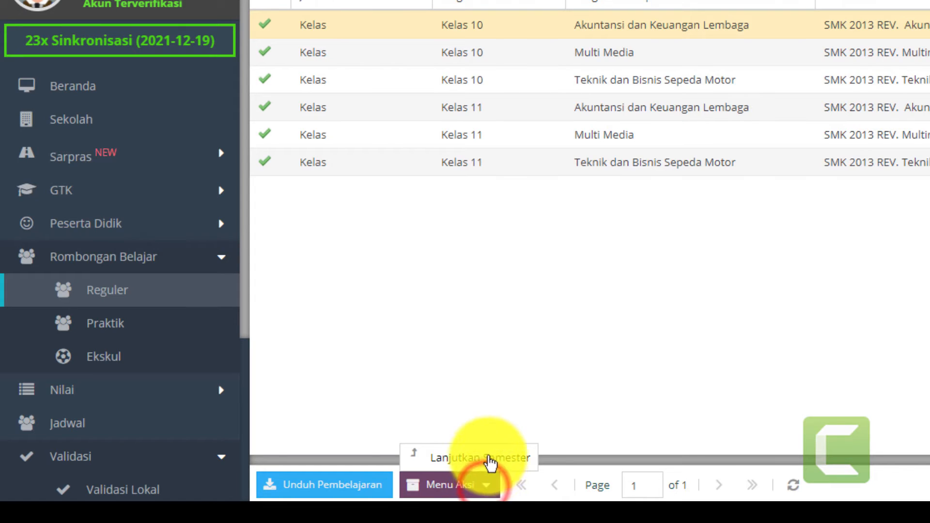
{"action": "left_click", "coordinate": [489, 458]}
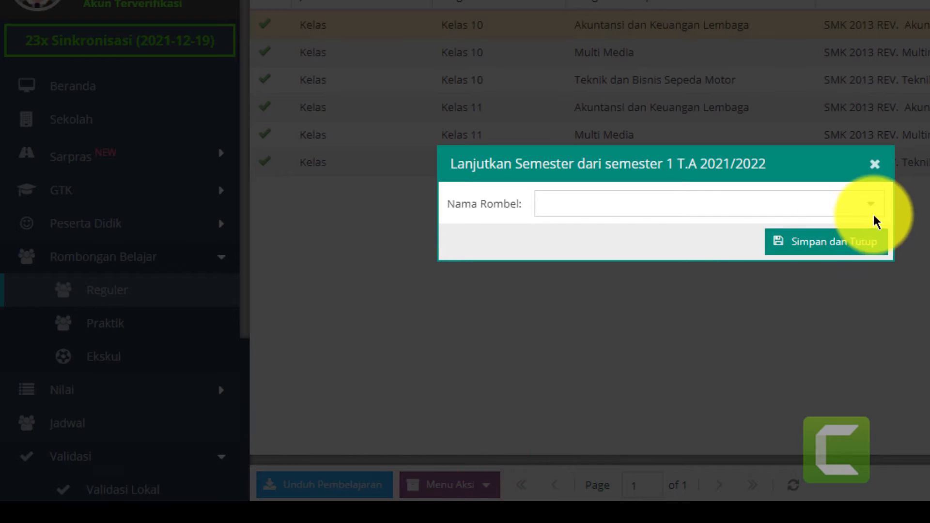
{"action": "left_click", "coordinate": [873, 216]}
{"action": "left_click", "coordinate": [634, 237]}
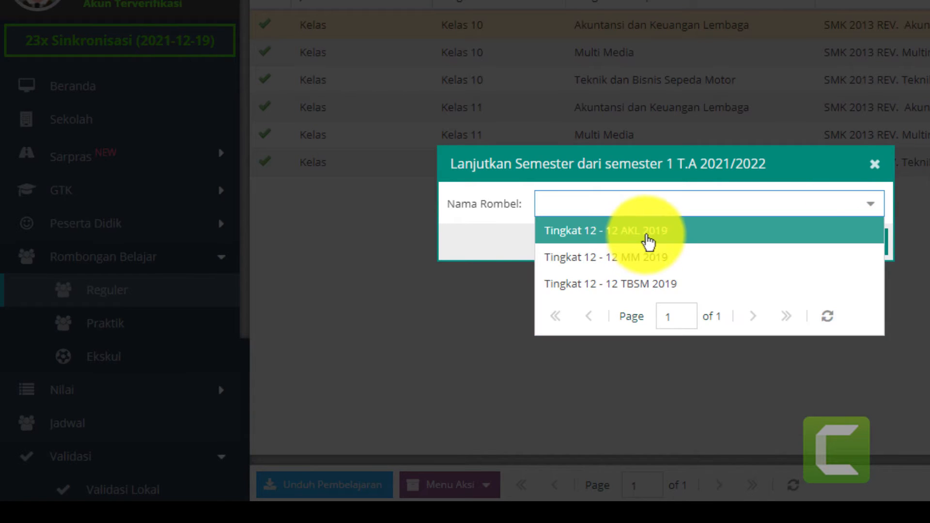
{"action": "left_click", "coordinate": [647, 237]}
{"action": "left_click", "coordinate": [797, 242]}
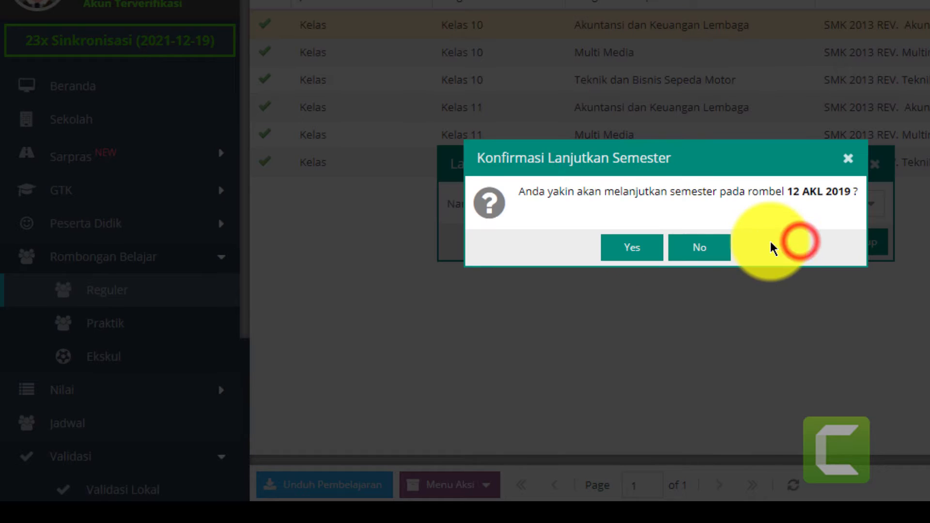
{"action": "left_click", "coordinate": [636, 251]}
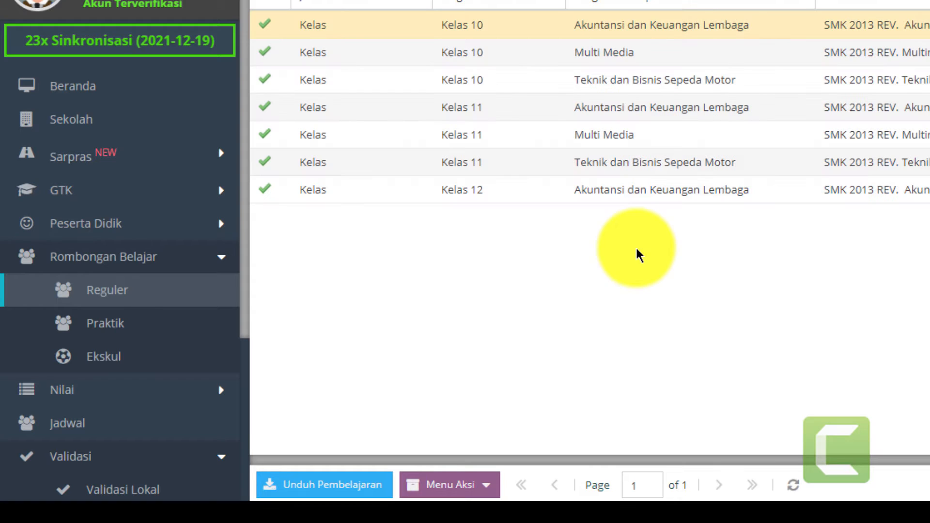
- Carry rombel 12 MM 2019 forward via Lanjutkan Semester and confirm
{"action": "left_click", "coordinate": [484, 484]}
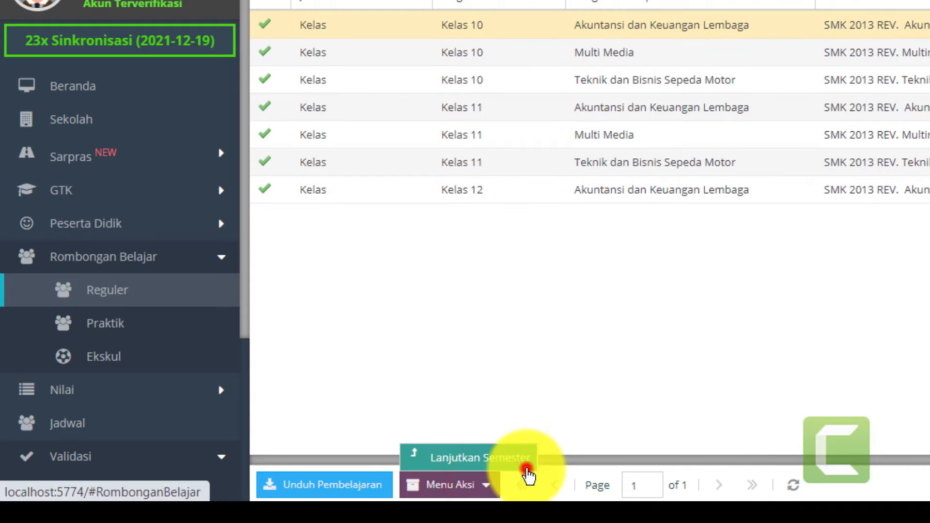
{"action": "left_click", "coordinate": [526, 469]}
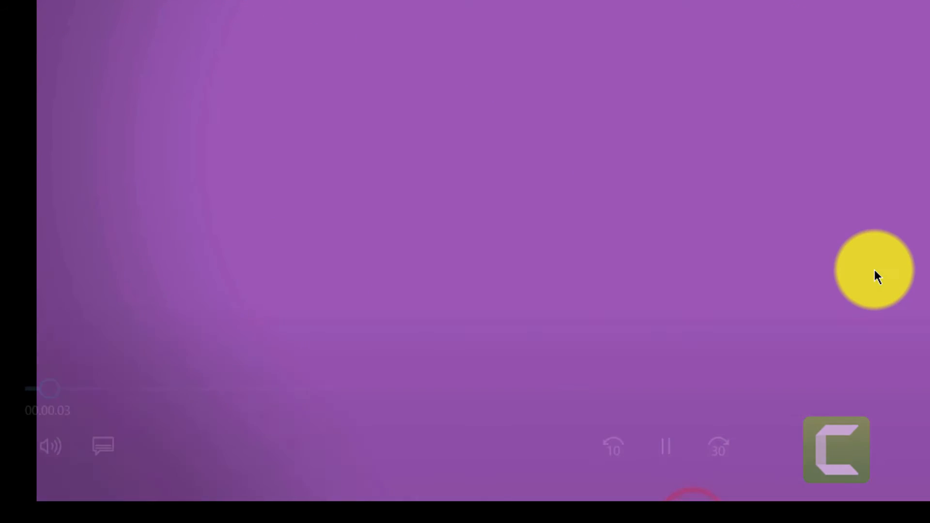
{"action": "left_click", "coordinate": [666, 447]}
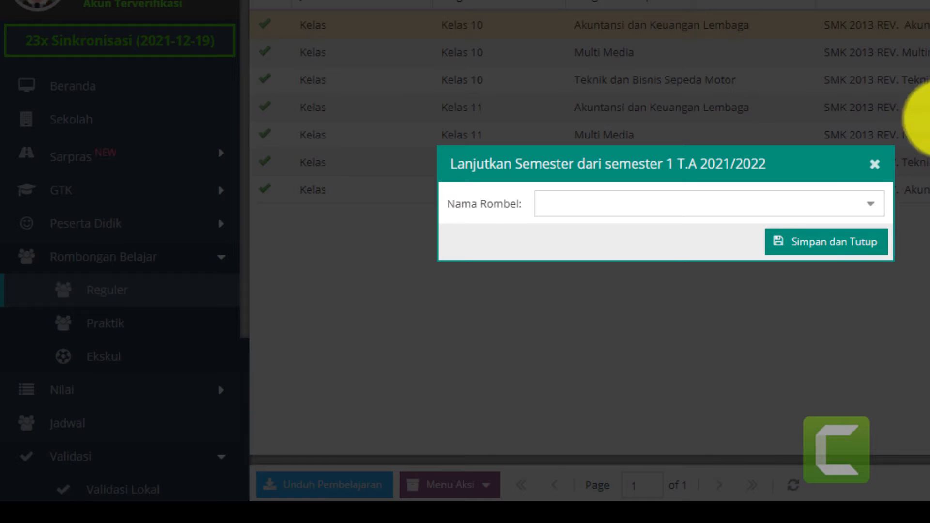
{"action": "left_click", "coordinate": [859, 207]}
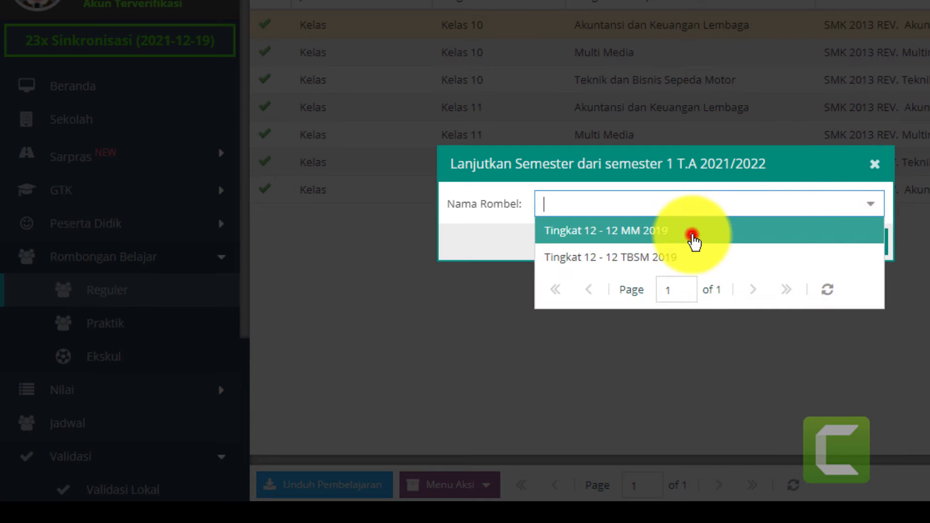
{"action": "left_click", "coordinate": [691, 233]}
{"action": "left_click", "coordinate": [798, 246]}
{"action": "left_click", "coordinate": [654, 252]}
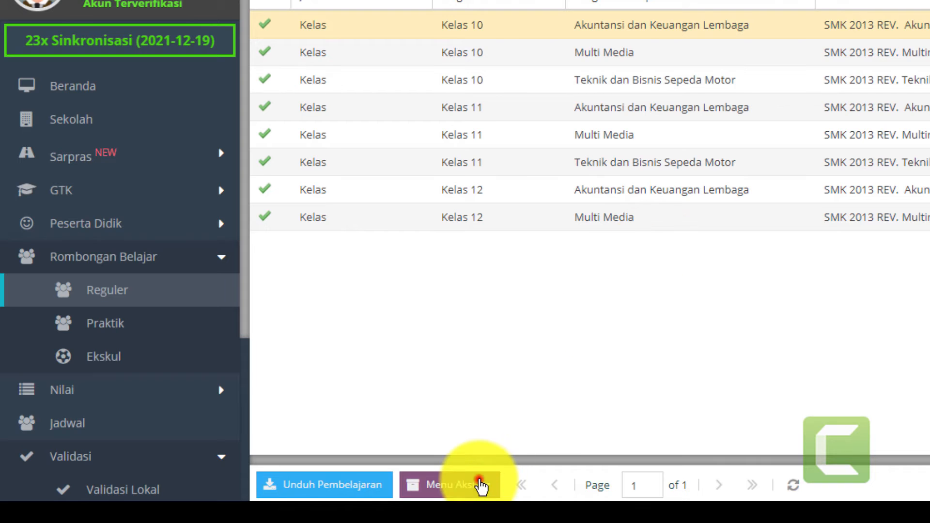
- Carry rombel 12 TBSM 2019 forward, then view the local validation results
{"action": "left_click", "coordinate": [483, 484]}
{"action": "left_click", "coordinate": [510, 457]}
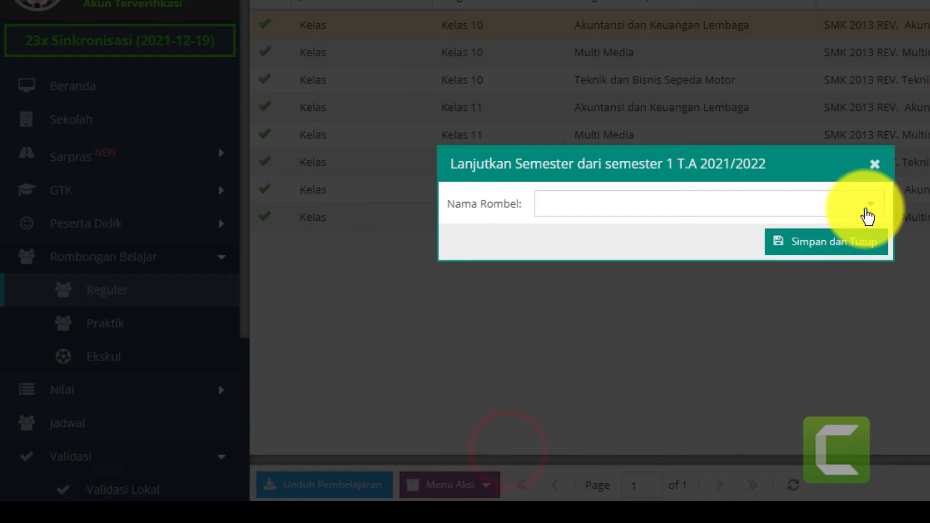
{"action": "left_click", "coordinate": [864, 206]}
{"action": "left_click", "coordinate": [631, 236]}
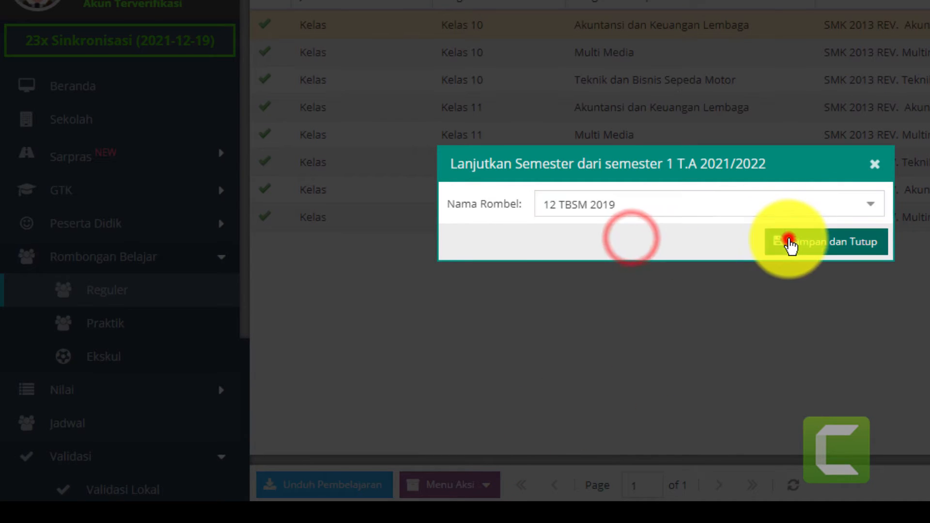
{"action": "left_click", "coordinate": [788, 240]}
{"action": "left_click", "coordinate": [629, 255]}
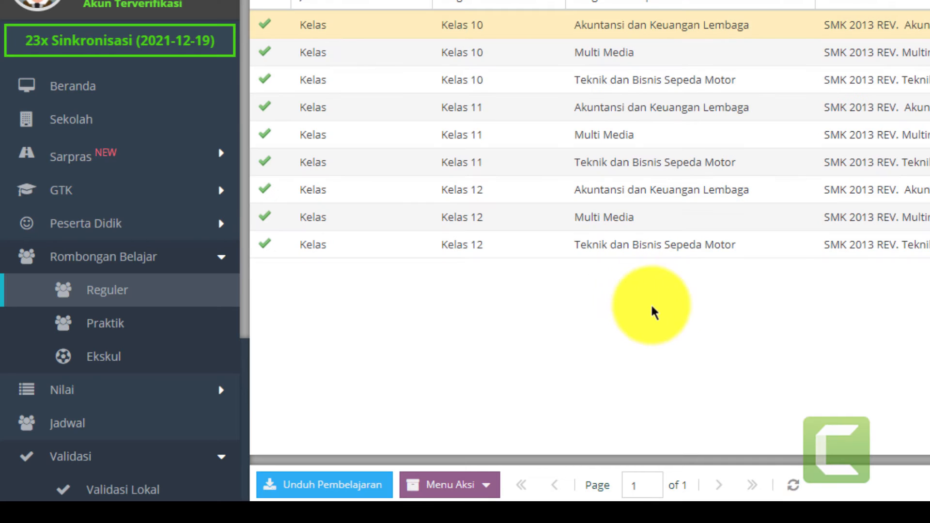
{"action": "left_click", "coordinate": [659, 324]}
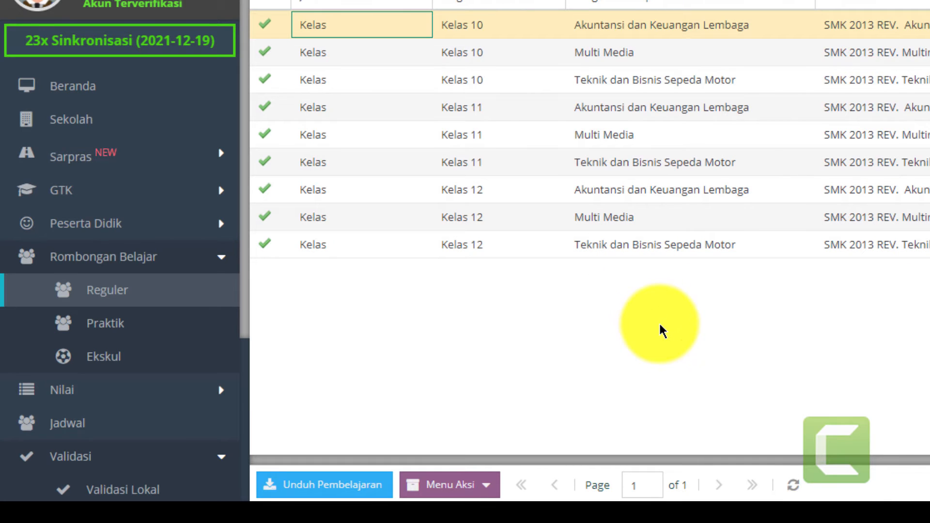
{"action": "left_click", "coordinate": [159, 498]}
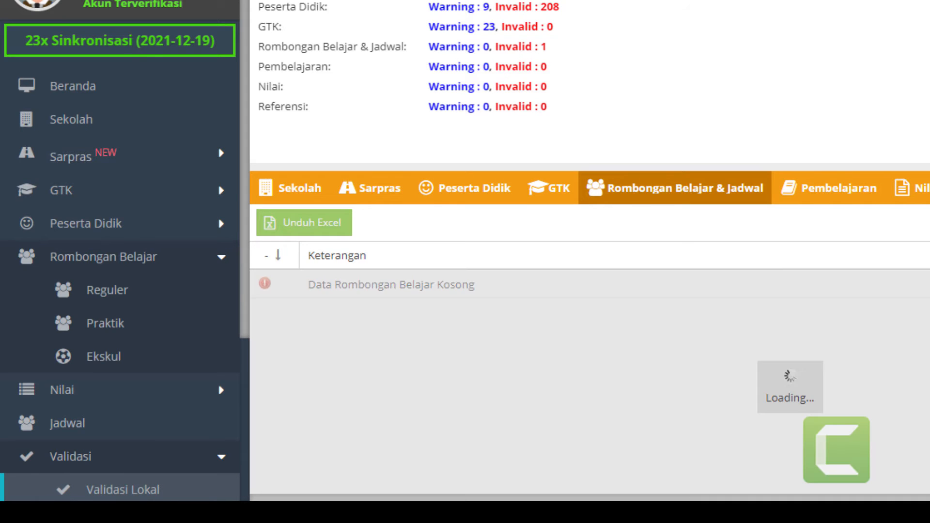
- Review the Rombongan Belajar & Jadwal validation results and inspect the 12 AKL 2019 error
{"action": "scroll", "coordinate": [425, 338], "scroll_direction": "down", "scroll_amount": 1}
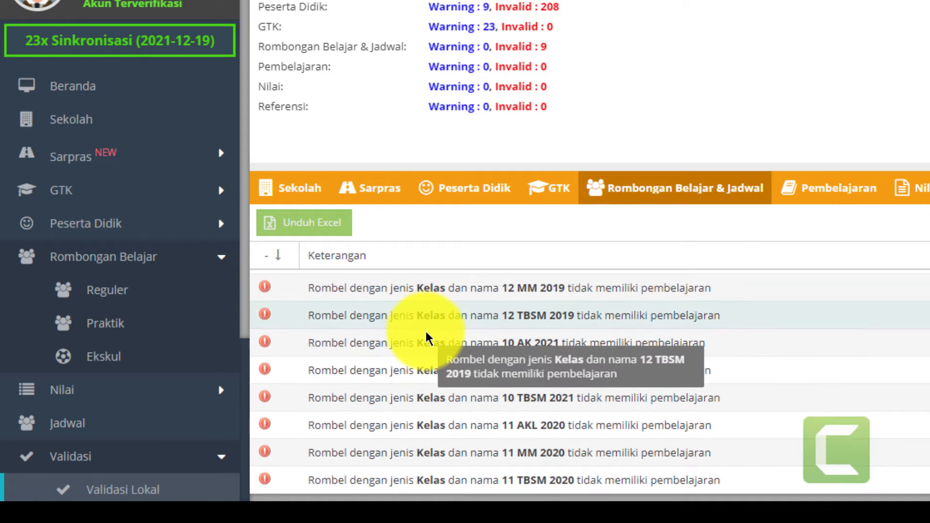
{"action": "scroll", "coordinate": [426, 338], "scroll_direction": "up", "scroll_amount": 1}
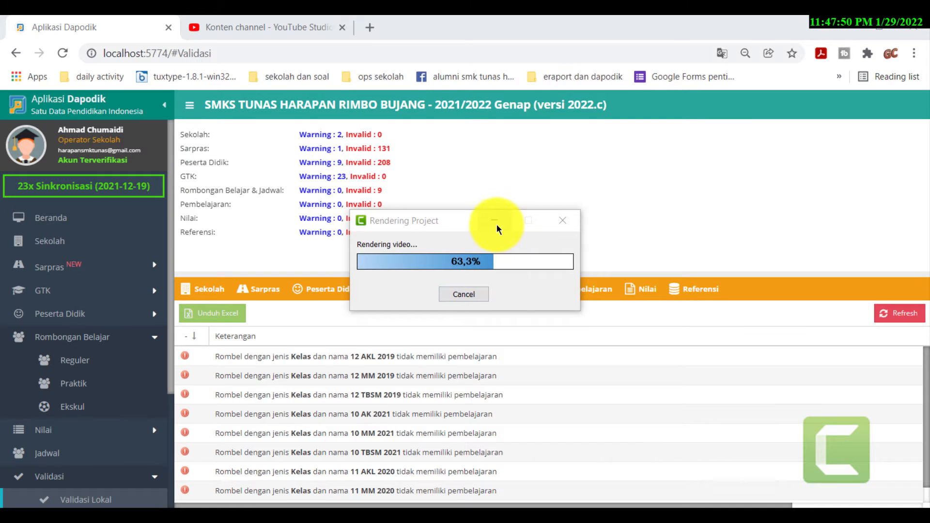
{"action": "left_click", "coordinate": [494, 223]}
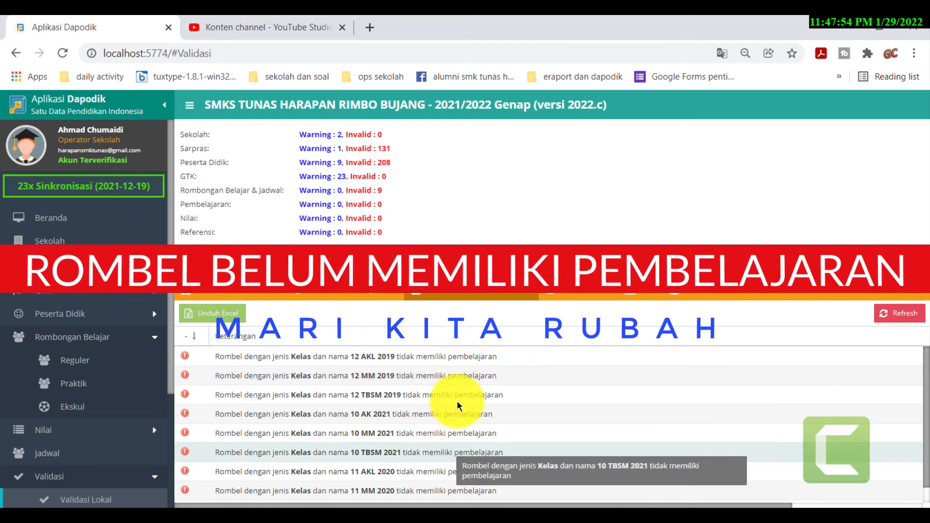
{"action": "left_click", "coordinate": [469, 356]}
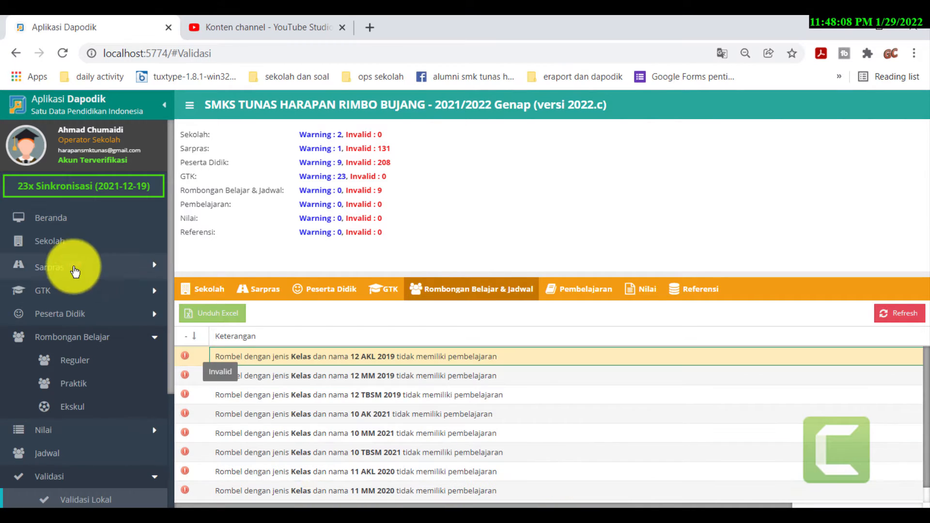
- Select rombel 10 AK 2021 in the regular rombel list and open its Pembelajaran editor
{"action": "left_click", "coordinate": [71, 365]}
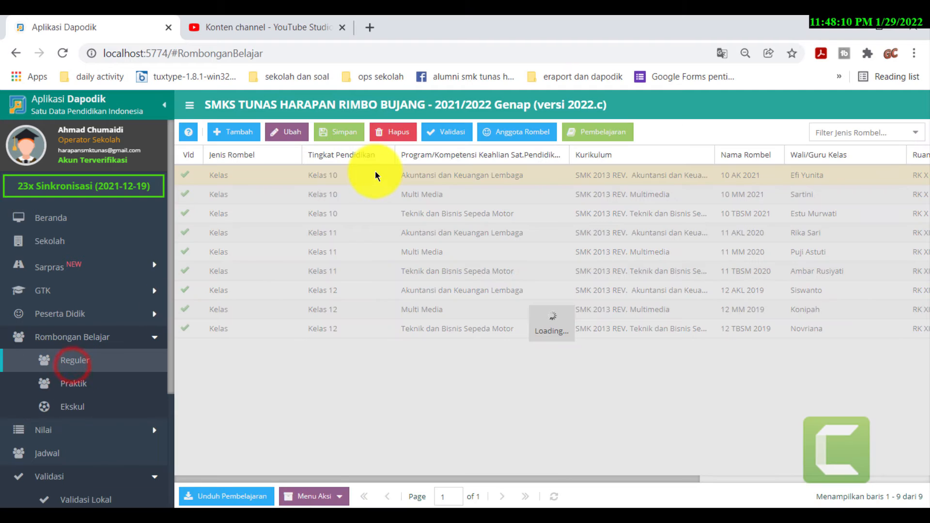
{"action": "left_click", "coordinate": [344, 179]}
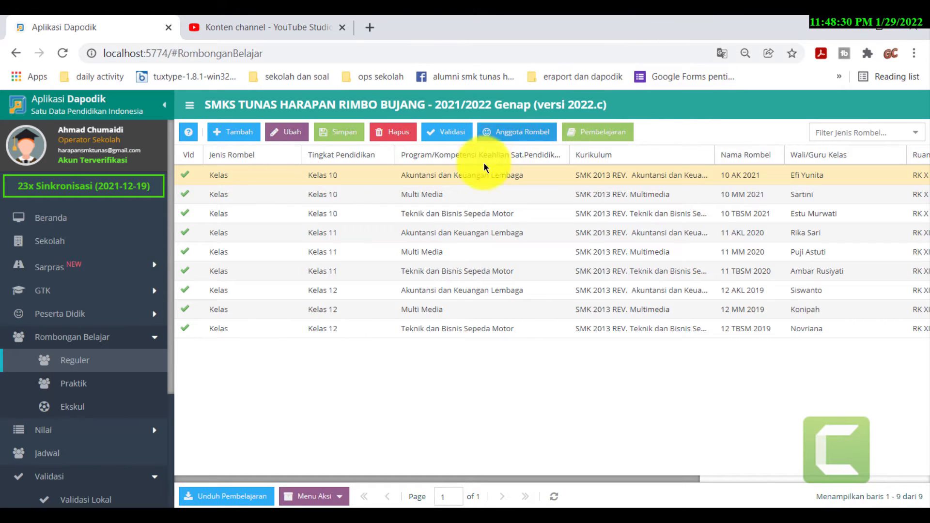
{"action": "left_click", "coordinate": [468, 182]}
{"action": "left_click", "coordinate": [597, 131]}
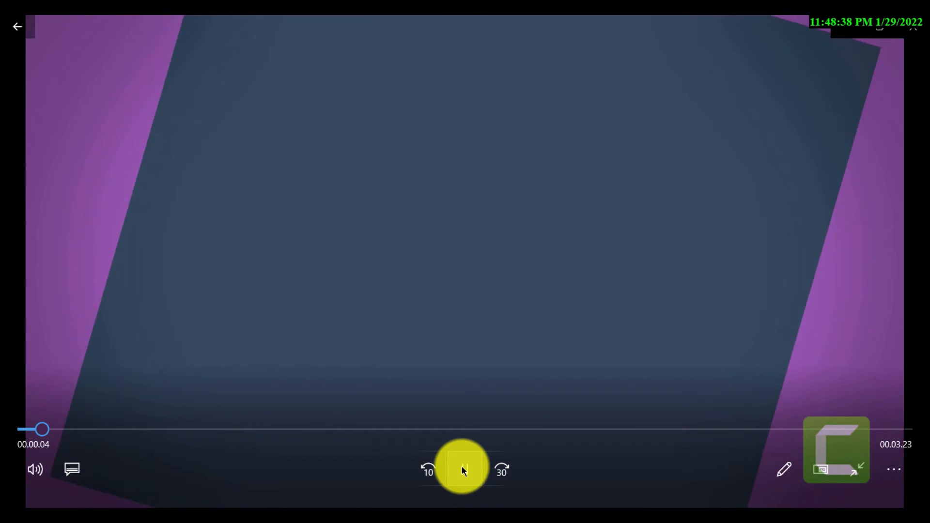
- Assign the PTK teacher for Pendidikan Agama Islam dan Budi Pekerti in 10 AK 2021
{"action": "left_click", "coordinate": [463, 469]}
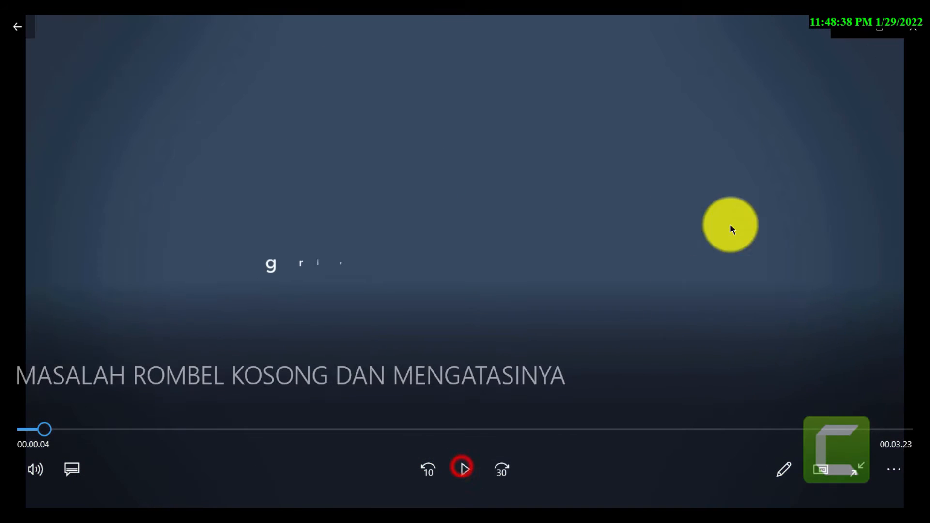
{"action": "left_click", "coordinate": [838, 19]}
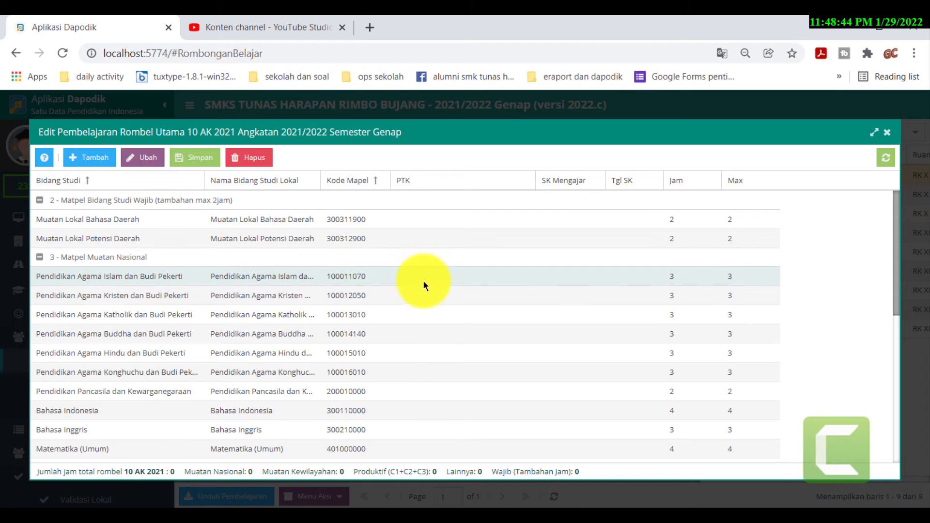
{"action": "left_click", "coordinate": [449, 278]}
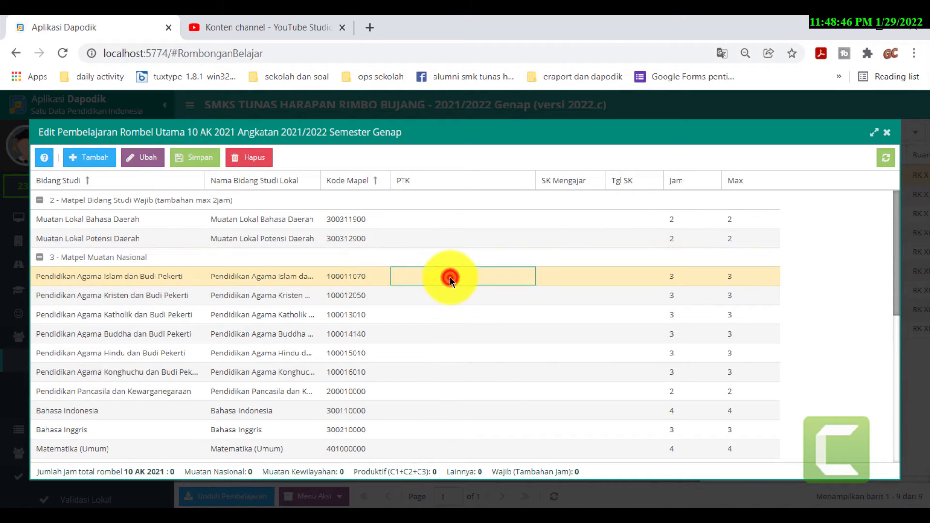
{"action": "left_click", "coordinate": [525, 280]}
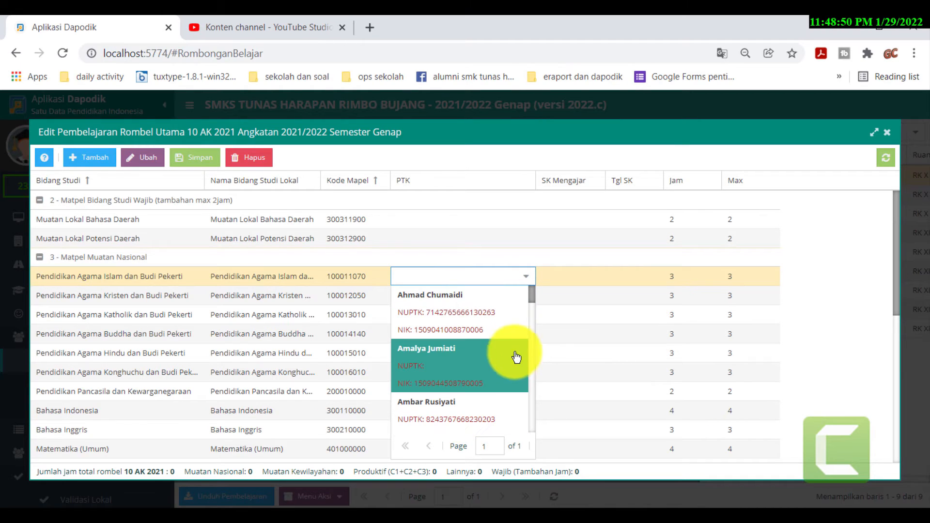
{"action": "scroll", "coordinate": [513, 346], "scroll_direction": "down", "scroll_amount": 3}
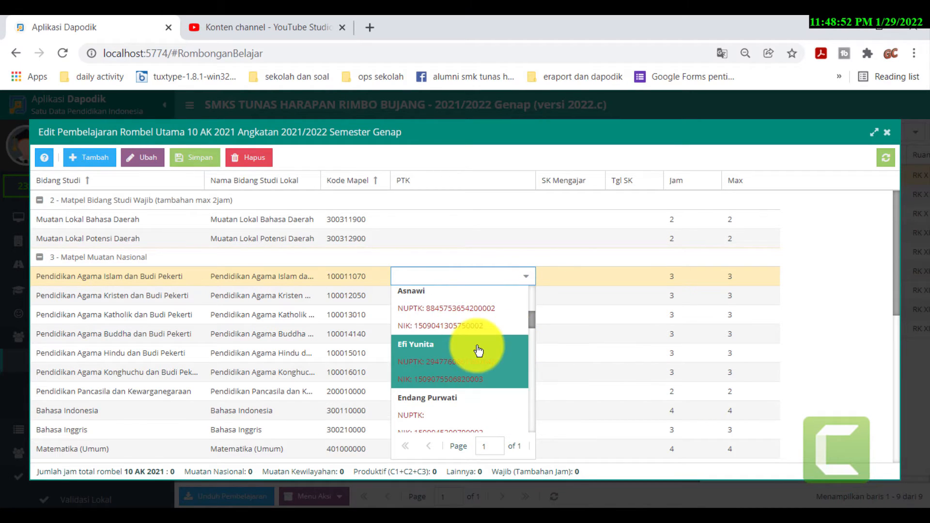
{"action": "scroll", "coordinate": [482, 337], "scroll_direction": "down", "scroll_amount": 1}
{"action": "scroll", "coordinate": [479, 339], "scroll_direction": "down", "scroll_amount": 3}
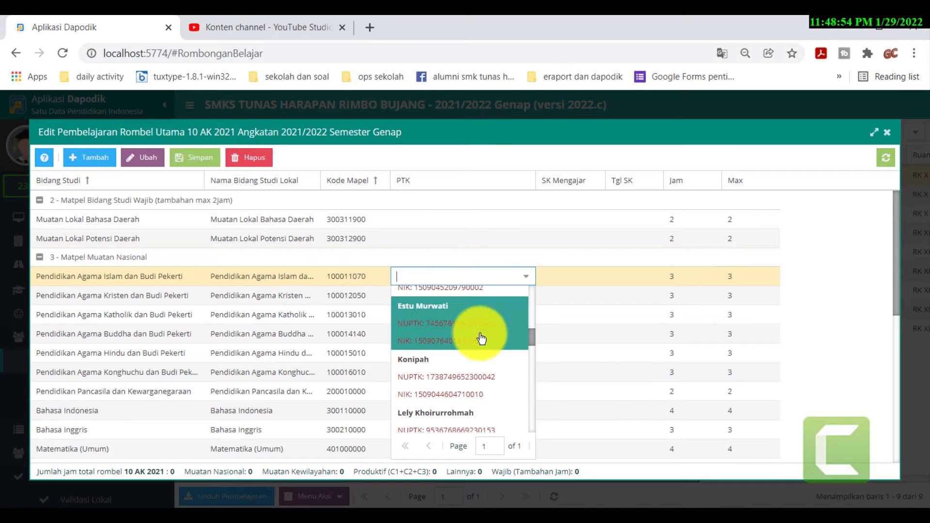
{"action": "left_click", "coordinate": [468, 352]}
- Set the lesson's Tgl SK to 3 January 2022
{"action": "left_click", "coordinate": [578, 281]}
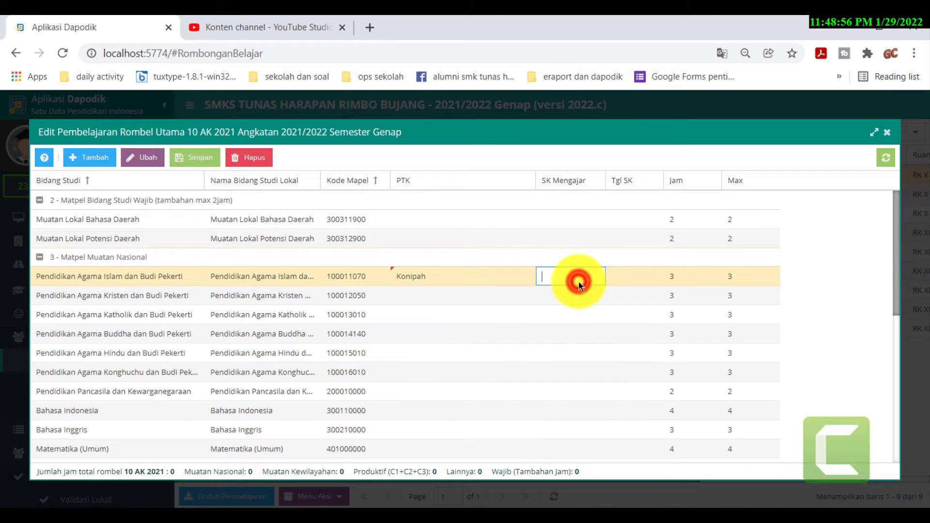
{"action": "left_click", "coordinate": [628, 279]}
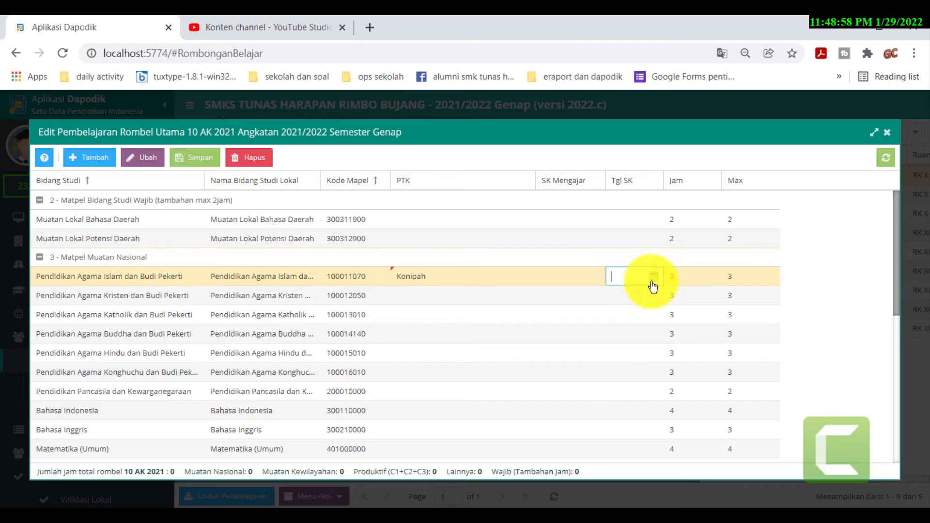
{"action": "left_click", "coordinate": [651, 279]}
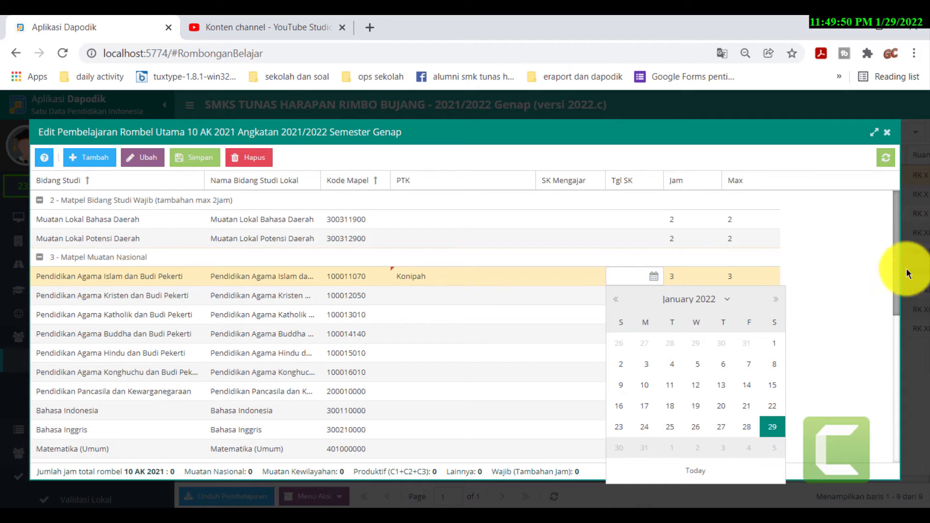
{"action": "left_click", "coordinate": [642, 370]}
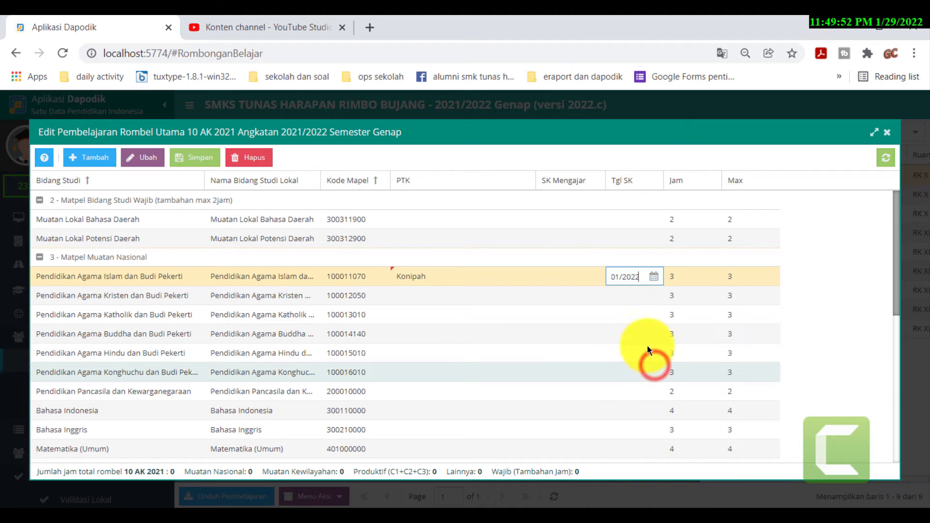
- Enter the SK Mengajar number, save the assignment and close the window
{"action": "left_click", "coordinate": [570, 276]}
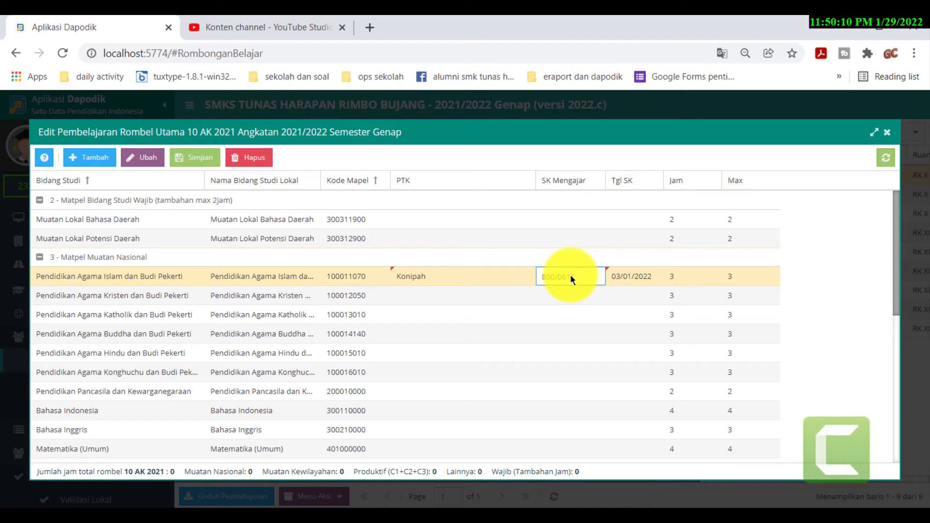
{"action": "type", "text": "K-TH/I/2022"}
{"action": "key", "text": "ctrl+a"}
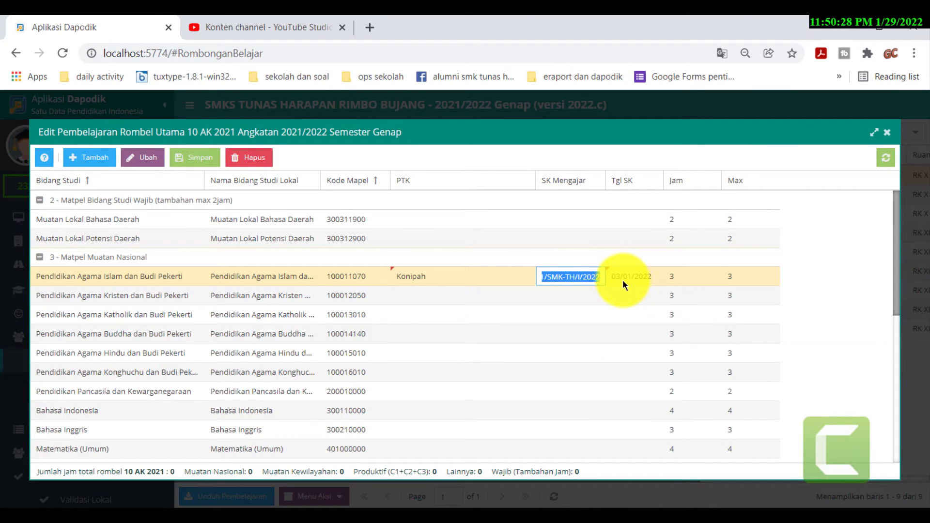
{"action": "left_click", "coordinate": [623, 280]}
{"action": "left_click", "coordinate": [574, 284]}
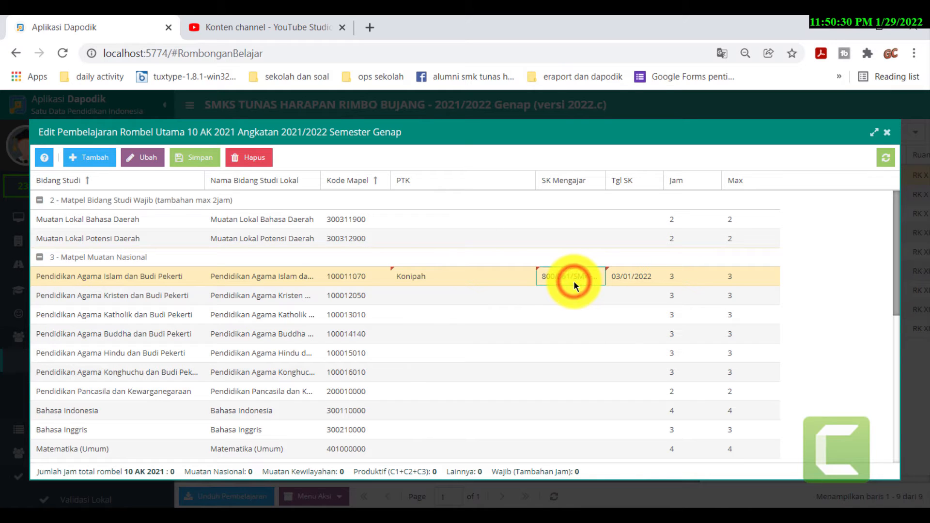
{"action": "left_click", "coordinate": [196, 159]}
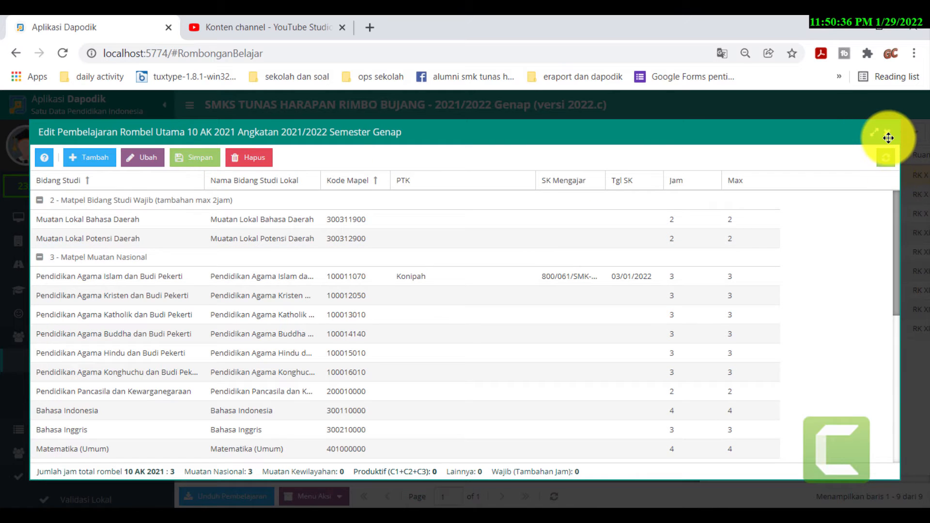
{"action": "left_click", "coordinate": [886, 131]}
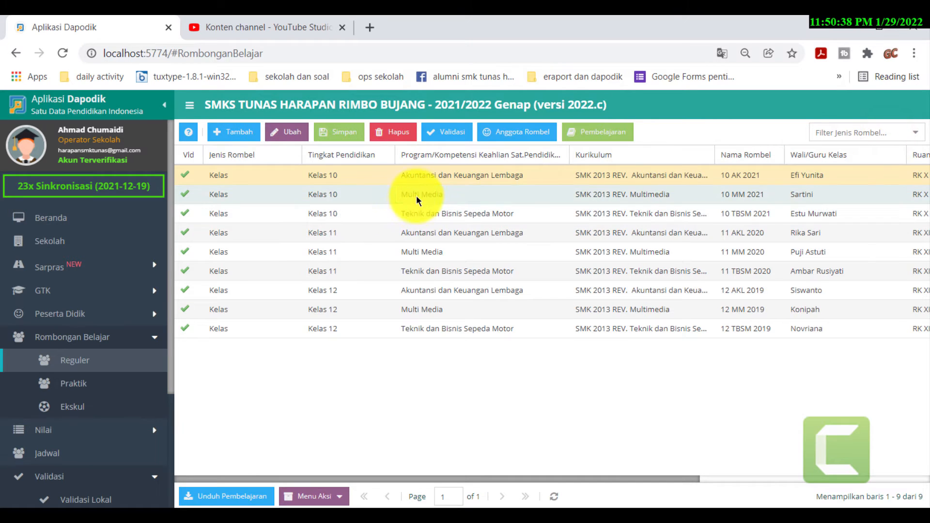
- Open 10 MM 2021's Pembelajaran and assign the Pendidikan Agama Islam teacher
{"action": "left_click", "coordinate": [416, 194]}
{"action": "left_click", "coordinate": [588, 139]}
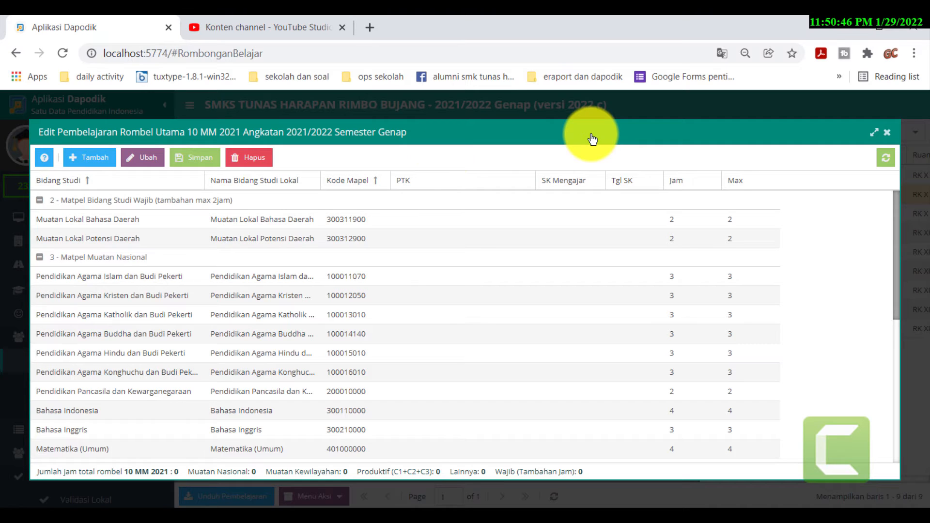
{"action": "left_click", "coordinate": [474, 278]}
{"action": "left_click", "coordinate": [526, 276]}
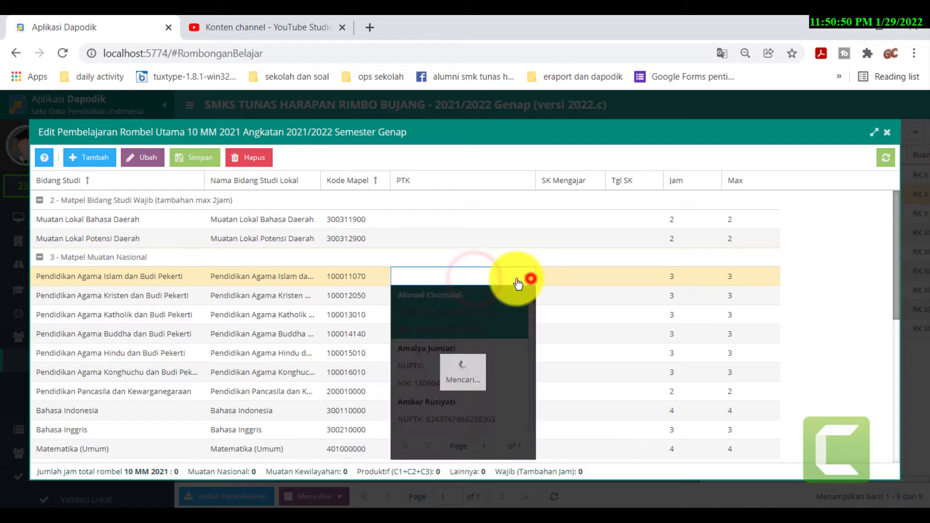
{"action": "scroll", "coordinate": [441, 365], "scroll_direction": "down", "scroll_amount": 4}
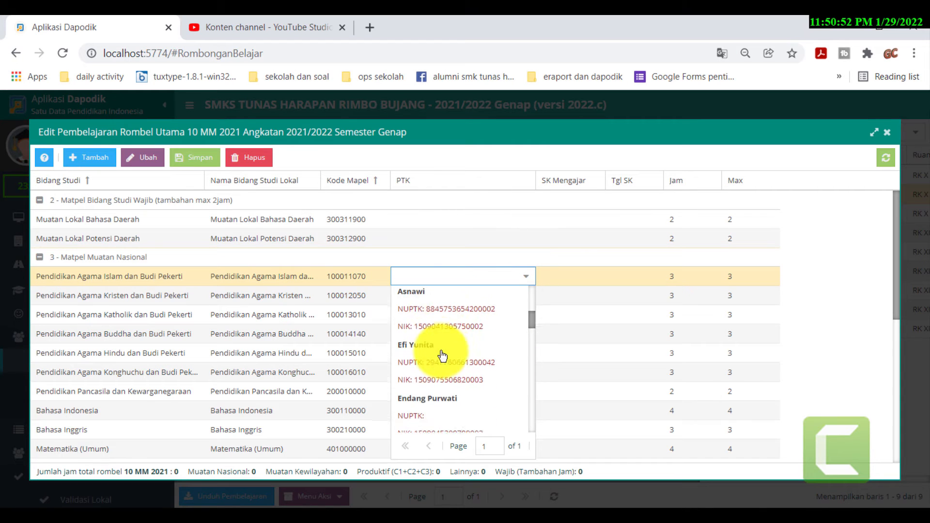
{"action": "scroll", "coordinate": [443, 356], "scroll_direction": "down", "scroll_amount": 4}
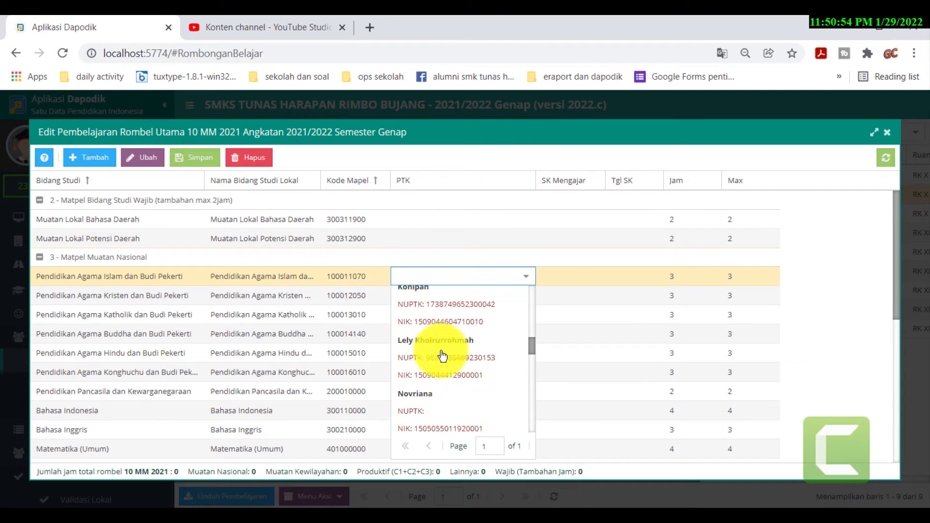
{"action": "left_click", "coordinate": [445, 312]}
- Paste the SK Mengajar number, set Tgl SK to 3 January 2022, save and close
{"action": "left_click", "coordinate": [569, 277]}
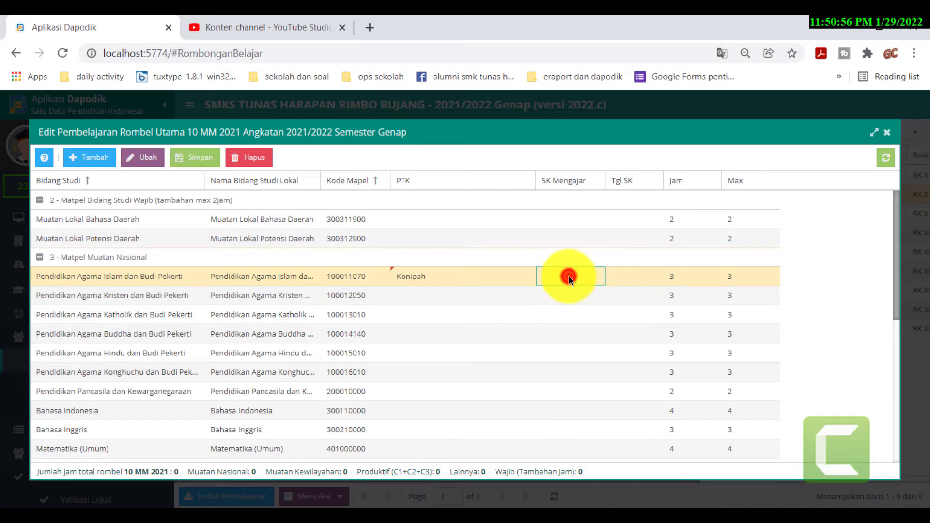
{"action": "type", "text": "aplikasi dapodik"}
{"action": "left_click", "coordinate": [626, 277]}
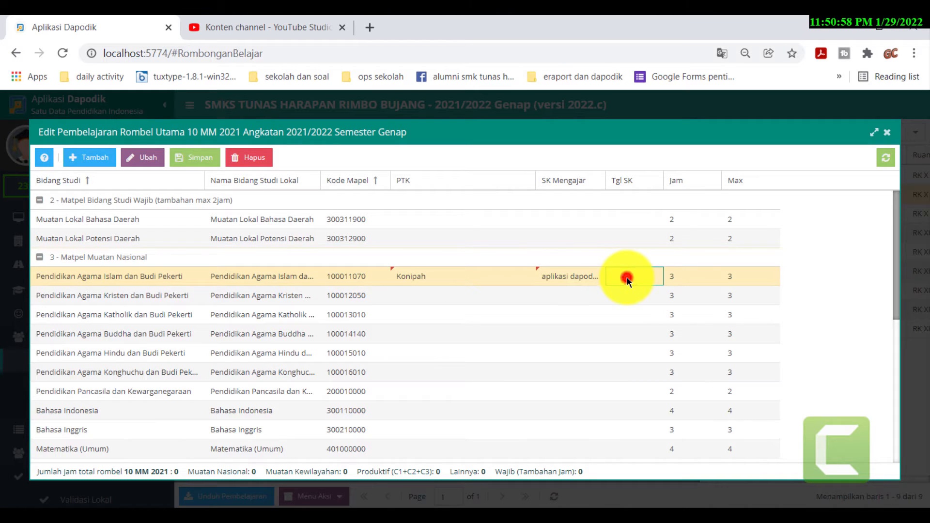
{"action": "left_click", "coordinate": [653, 277]}
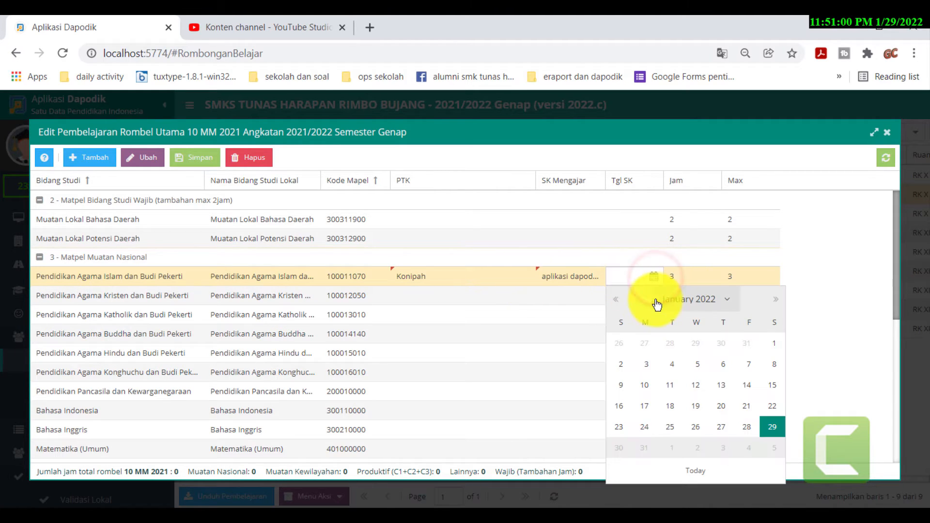
{"action": "left_click", "coordinate": [654, 364]}
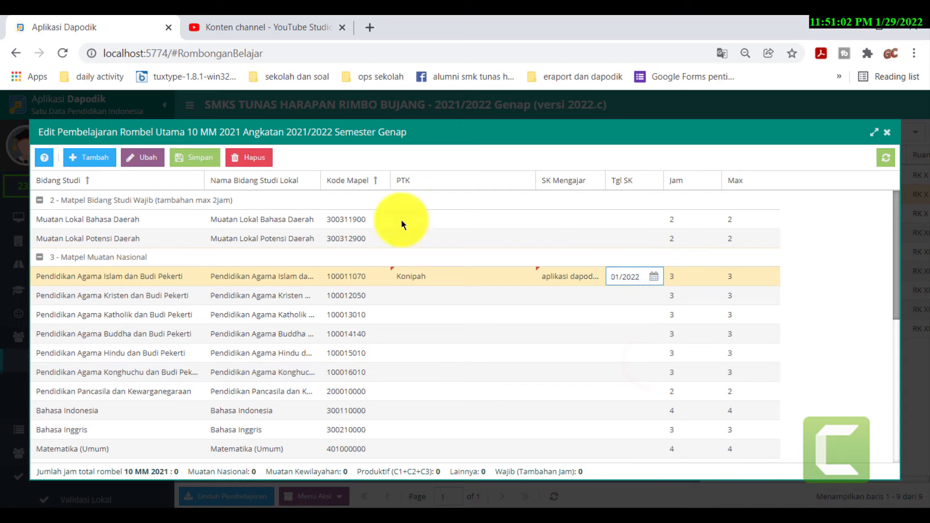
{"action": "left_click", "coordinate": [175, 164]}
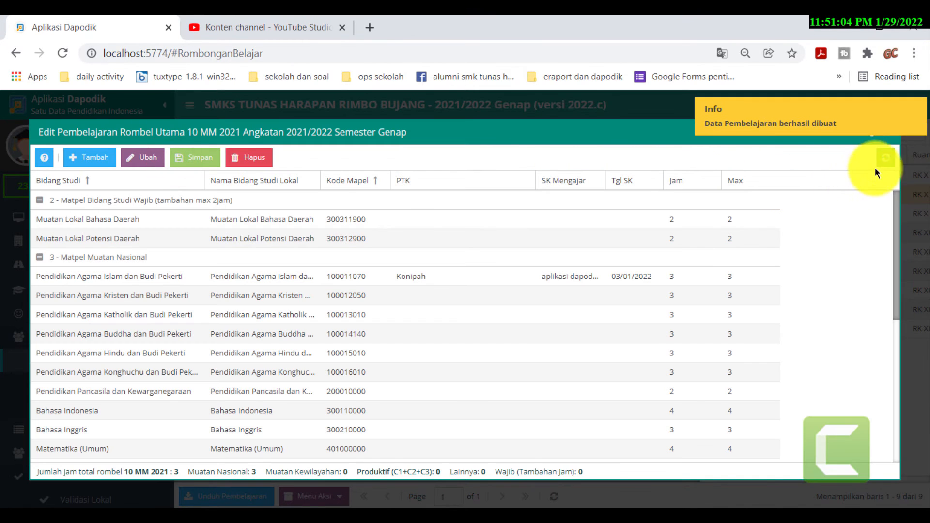
{"action": "left_click", "coordinate": [890, 134]}
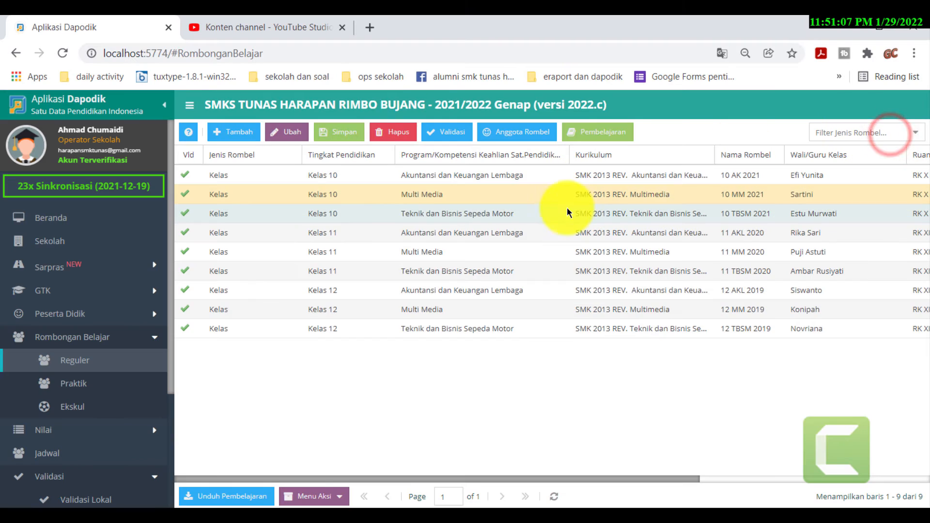
{"action": "left_click", "coordinate": [562, 212]}
{"action": "left_click", "coordinate": [593, 130]}
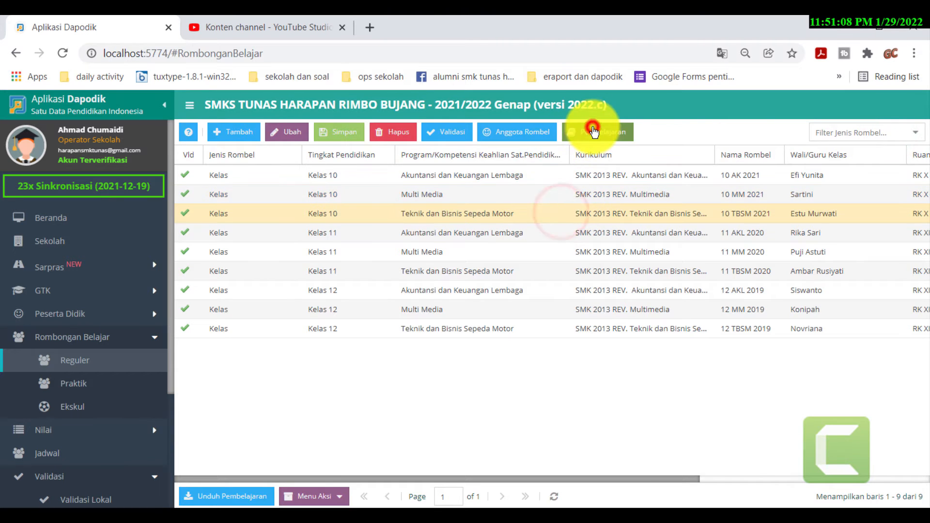
{"action": "left_click", "coordinate": [460, 272]}
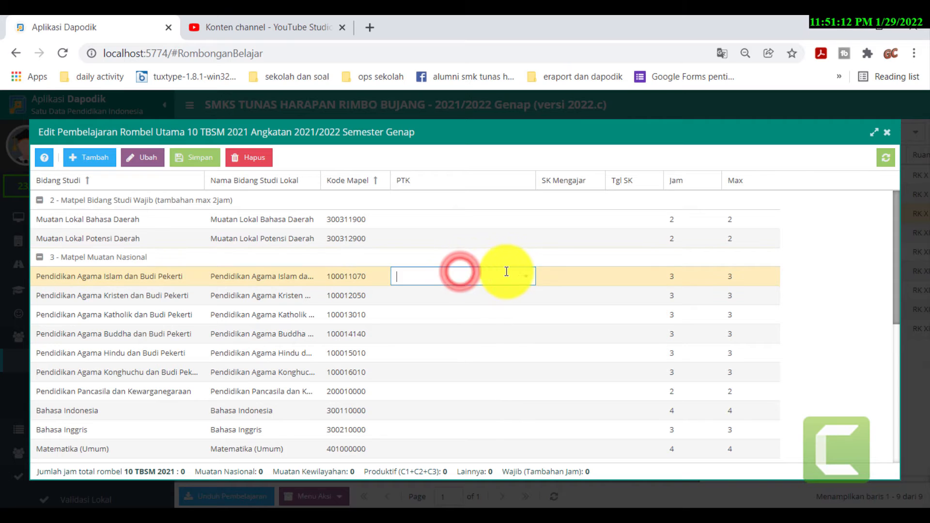
{"action": "left_click", "coordinate": [526, 277]}
{"action": "scroll", "coordinate": [425, 345], "scroll_direction": "down", "scroll_amount": 5}
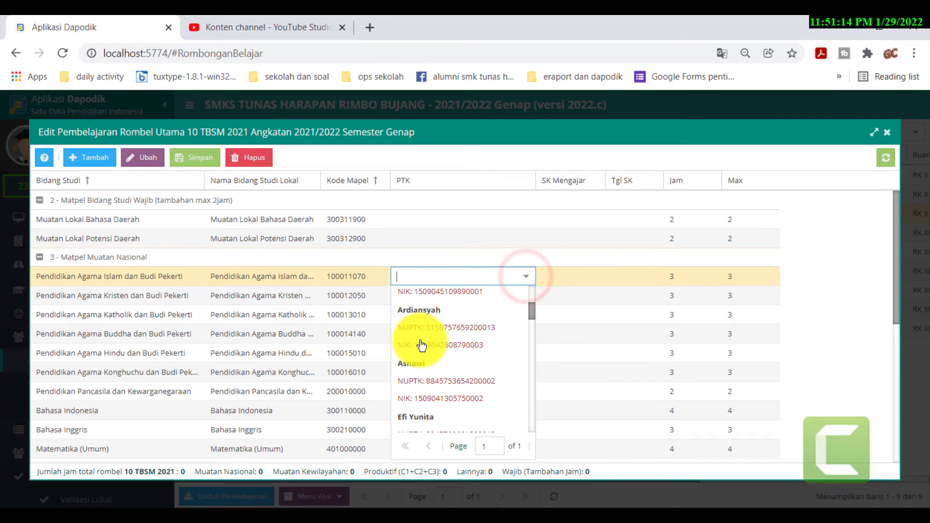
{"action": "scroll", "coordinate": [426, 341], "scroll_direction": "down", "scroll_amount": 3}
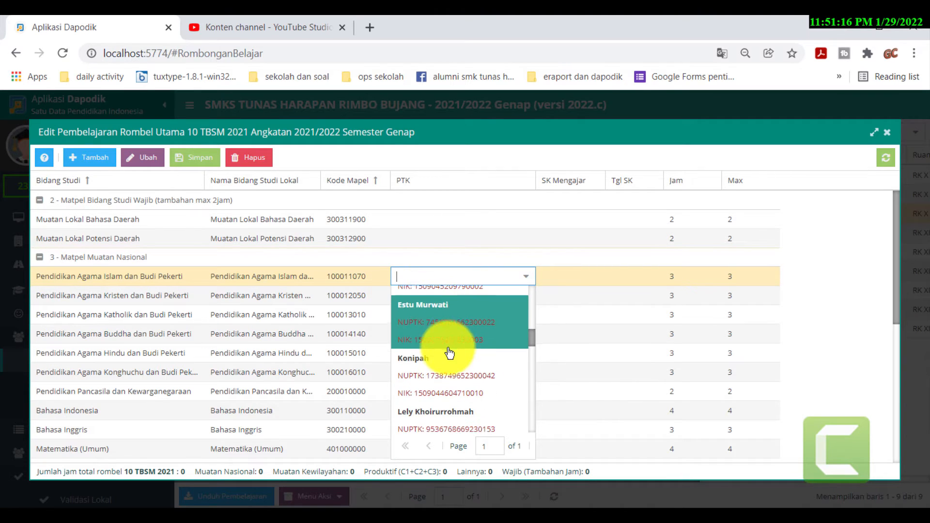
{"action": "scroll", "coordinate": [444, 333], "scroll_direction": "up", "scroll_amount": 1}
{"action": "left_click", "coordinate": [436, 315]}
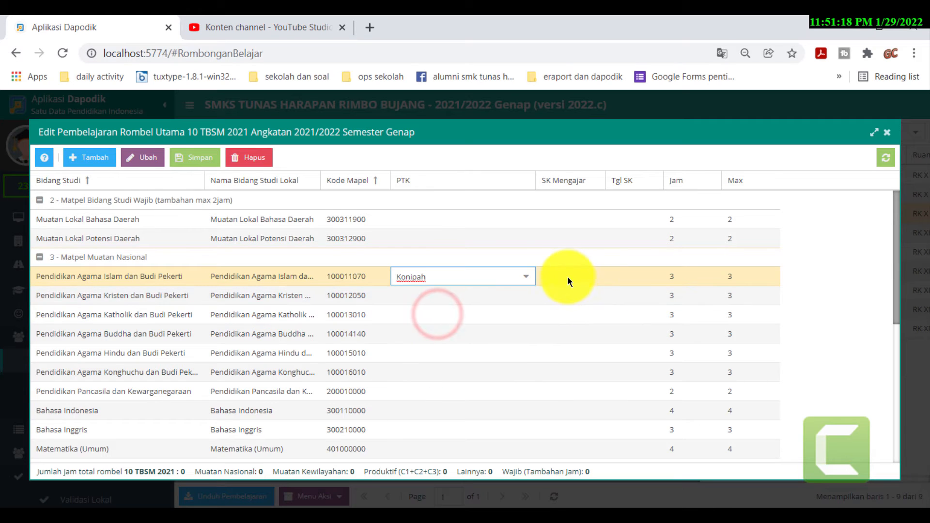
{"action": "left_click", "coordinate": [568, 278]}
{"action": "key", "text": "ctrl+v"}
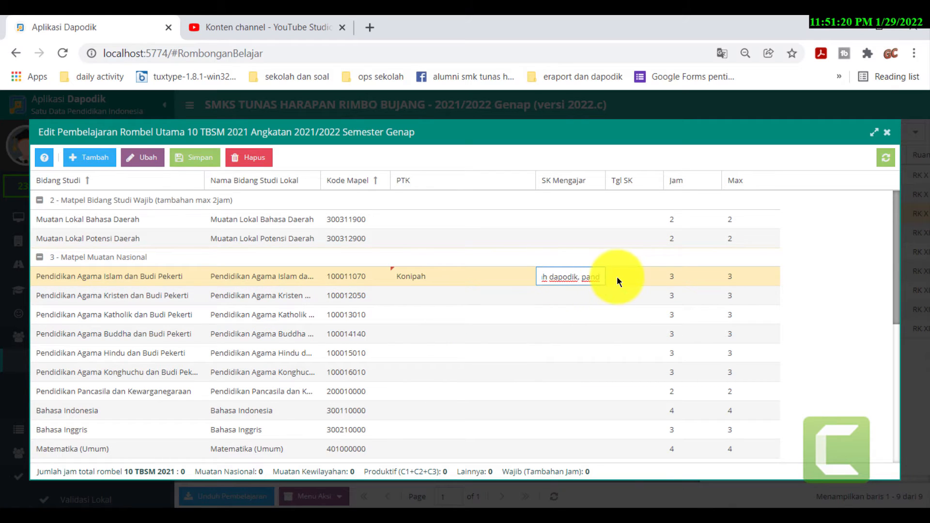
{"action": "left_click", "coordinate": [570, 281]}
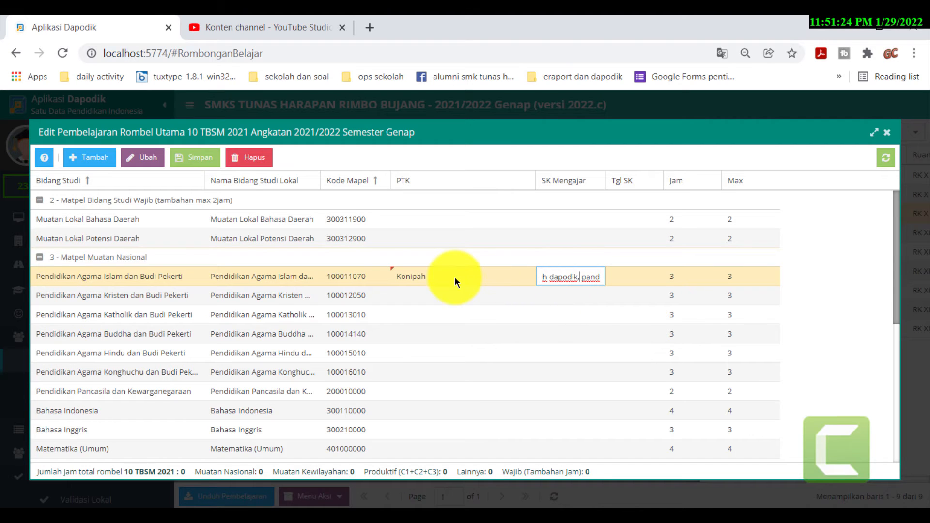
{"action": "left_click", "coordinate": [424, 310]}
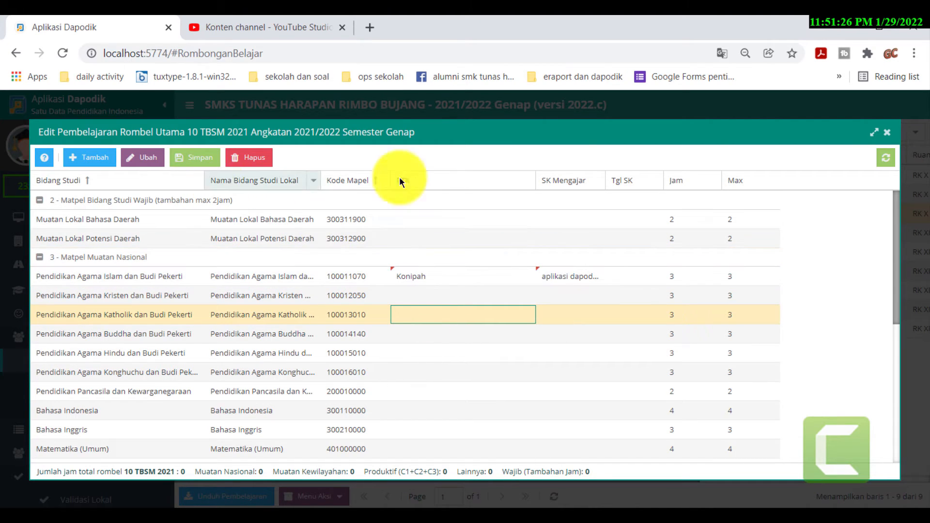
{"action": "left_click", "coordinate": [887, 132]}
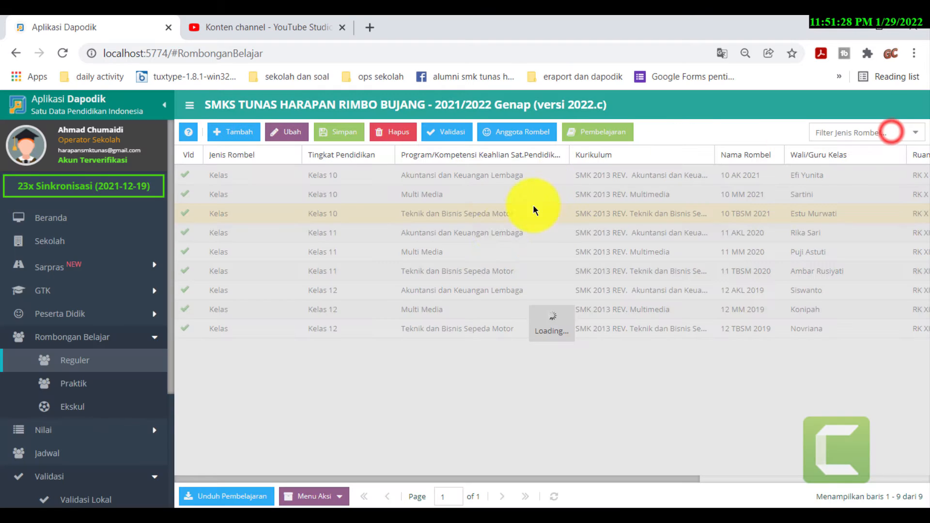
- Check the Pendidikan Agama Islam SK Mengajar entries in 10 MM 2021 and 10 AK 2021
{"action": "left_click", "coordinate": [487, 196]}
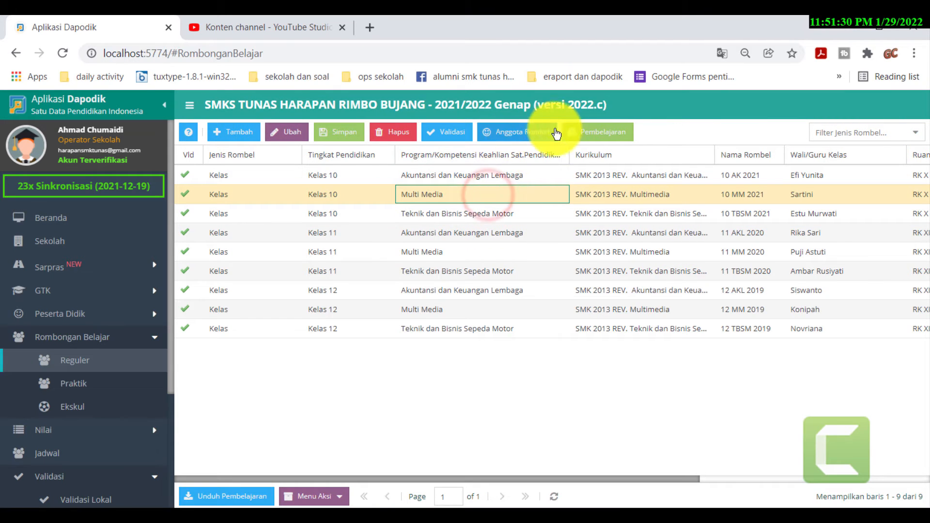
{"action": "left_click", "coordinate": [605, 132]}
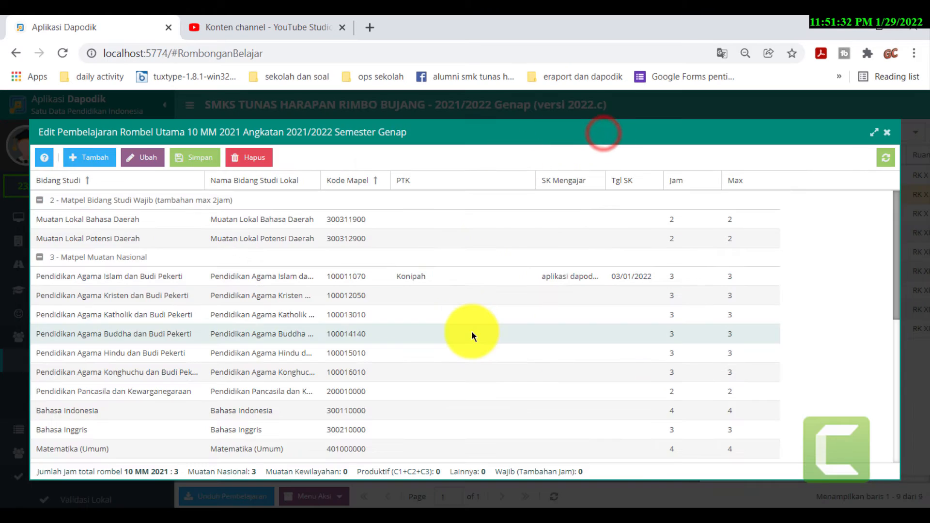
{"action": "left_click", "coordinate": [886, 133]}
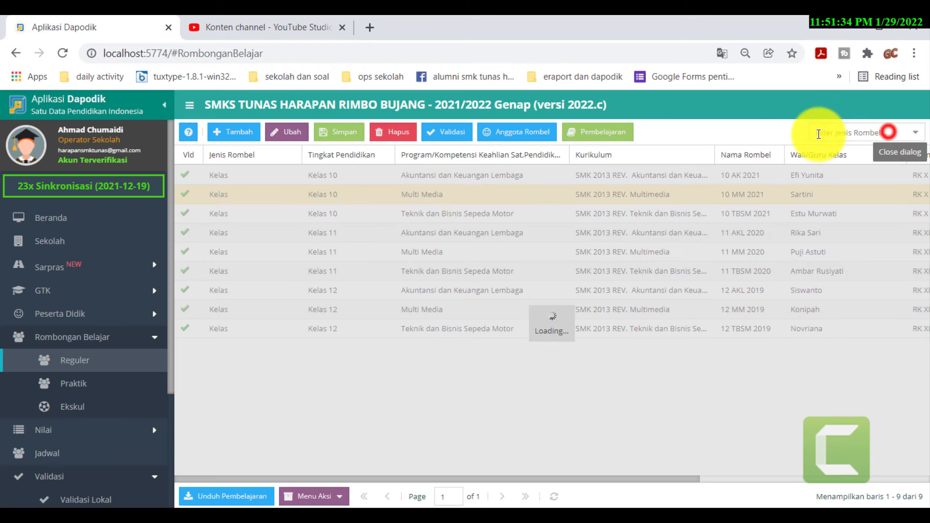
{"action": "left_click", "coordinate": [461, 177]}
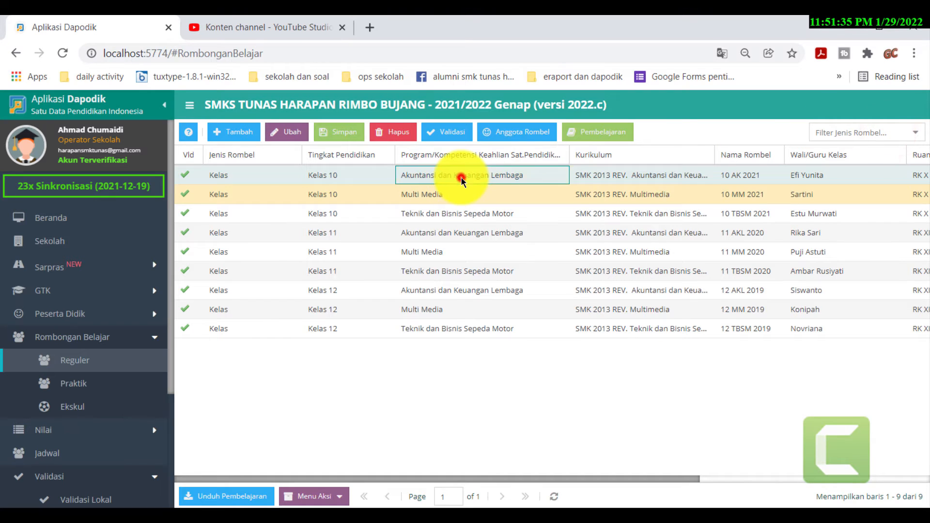
{"action": "left_click", "coordinate": [607, 250]}
{"action": "left_click", "coordinate": [600, 174]}
{"action": "left_click", "coordinate": [599, 132]}
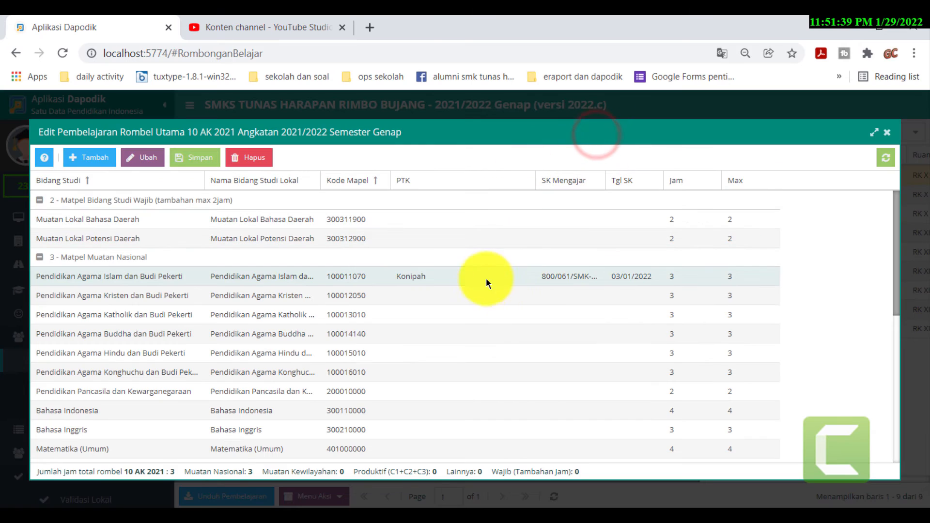
{"action": "left_click", "coordinate": [564, 283]}
{"action": "left_click", "coordinate": [563, 277]}
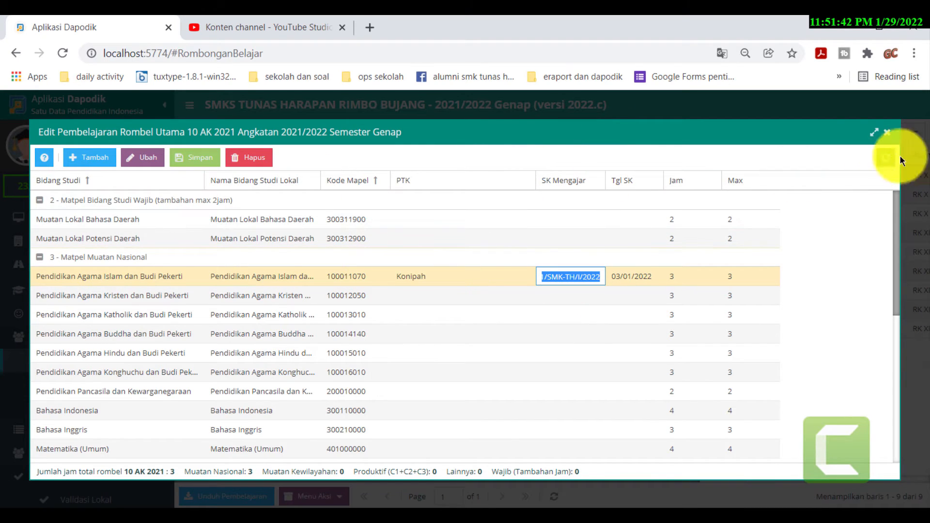
{"action": "left_click", "coordinate": [882, 131]}
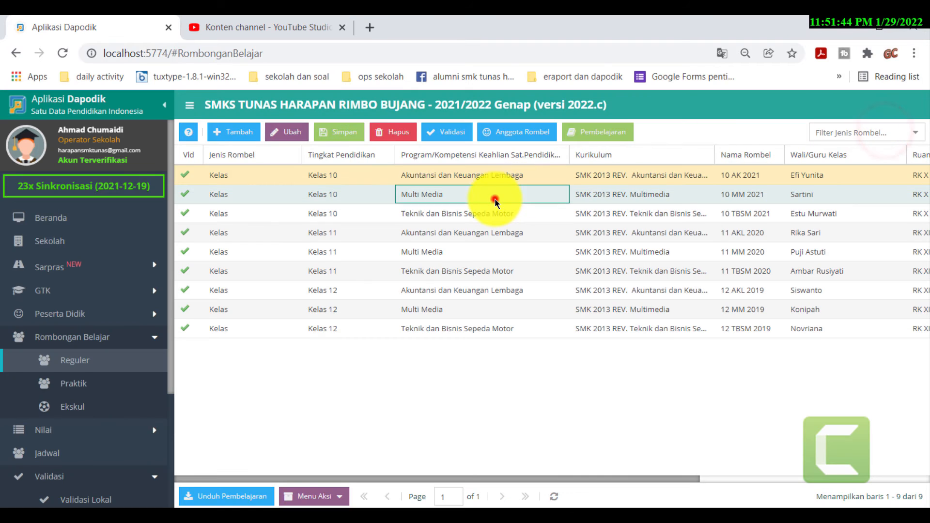
- Replace 10 MM 2021's Pendidikan Agama Islam SK Mengajar with the pasted number and save
{"action": "left_click", "coordinate": [494, 198]}
{"action": "left_click", "coordinate": [593, 131]}
{"action": "left_click", "coordinate": [556, 275]}
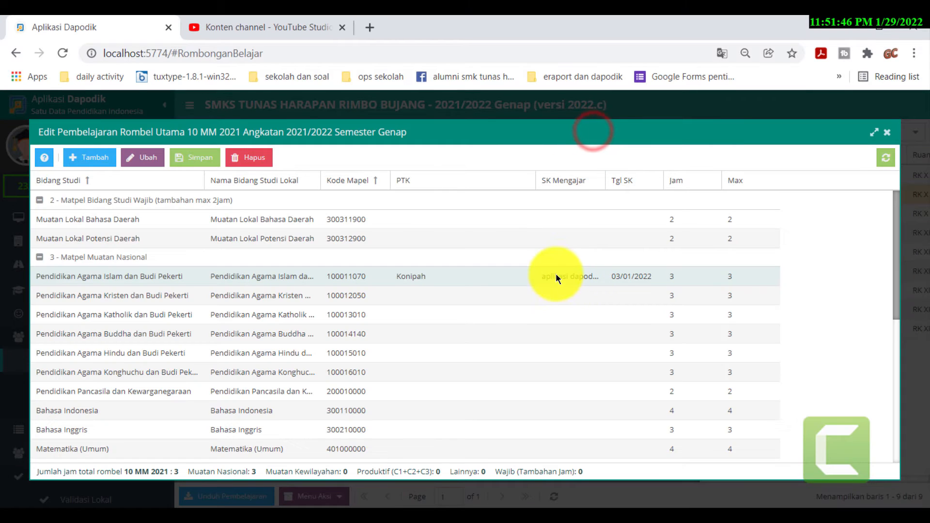
{"action": "left_click", "coordinate": [557, 280]}
{"action": "key", "text": "ctrl+a"}
{"action": "key", "text": "ctrl+v"}
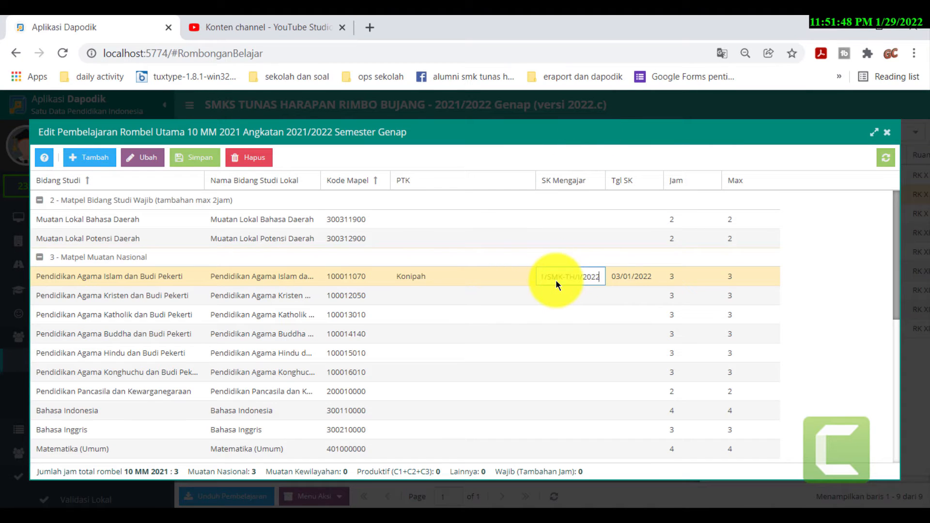
{"action": "left_click", "coordinate": [203, 156]}
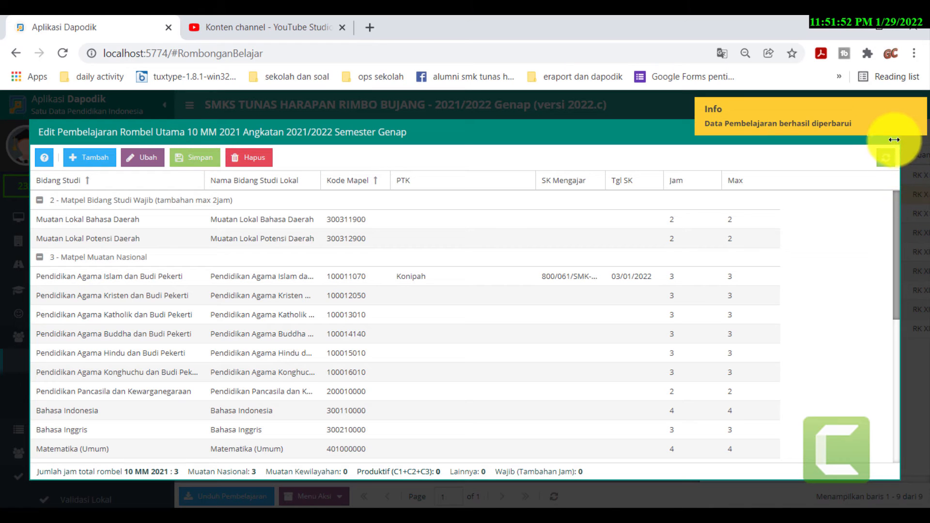
{"action": "left_click", "coordinate": [888, 133]}
{"action": "left_click", "coordinate": [522, 217]}
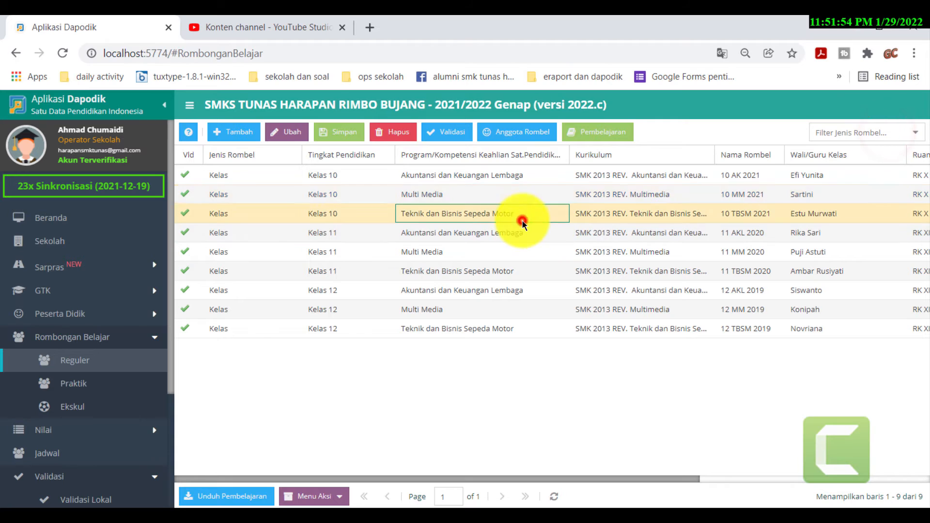
- In 10 TBSM 2021's Pembelajaran, paste the SK Mengajar and set Tgl SK to 3 January 2022
{"action": "left_click", "coordinate": [595, 131]}
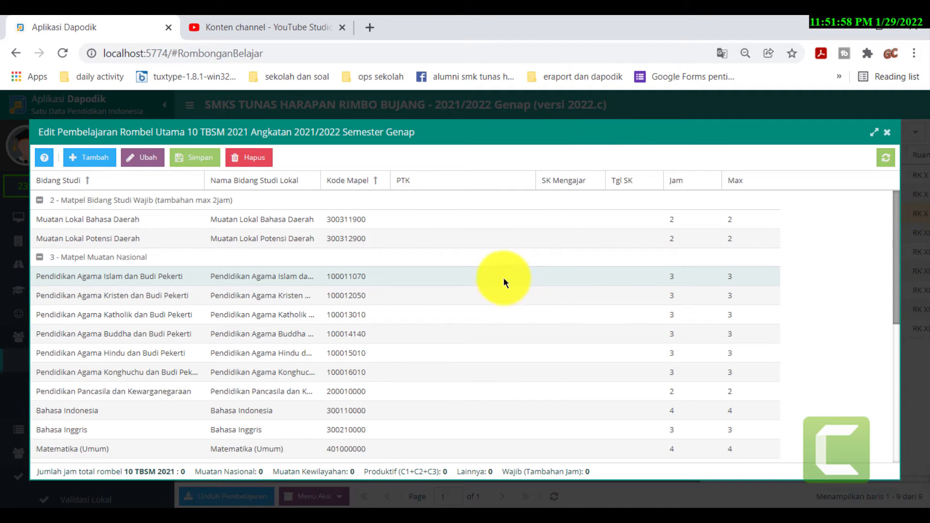
{"action": "left_click", "coordinate": [570, 276]}
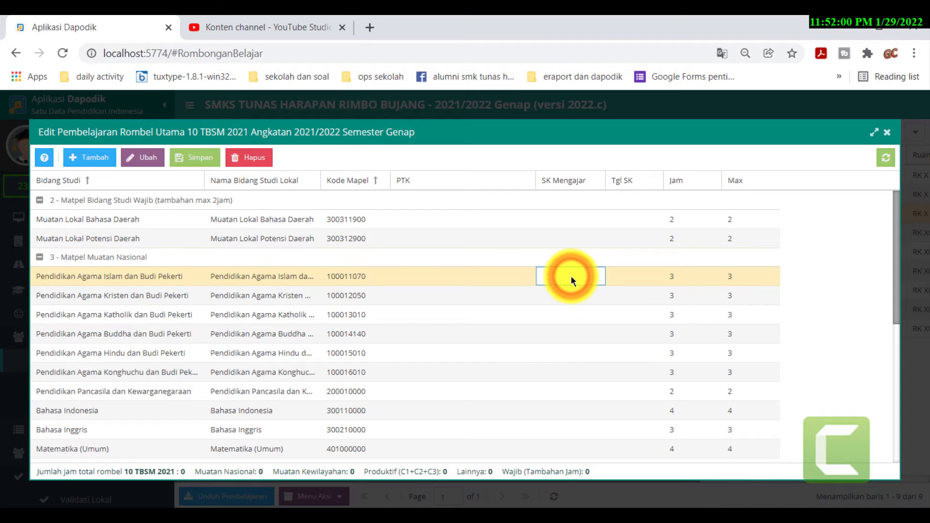
{"action": "key", "text": "ctrl+v"}
{"action": "left_click", "coordinate": [632, 279]}
{"action": "left_click", "coordinate": [654, 279]}
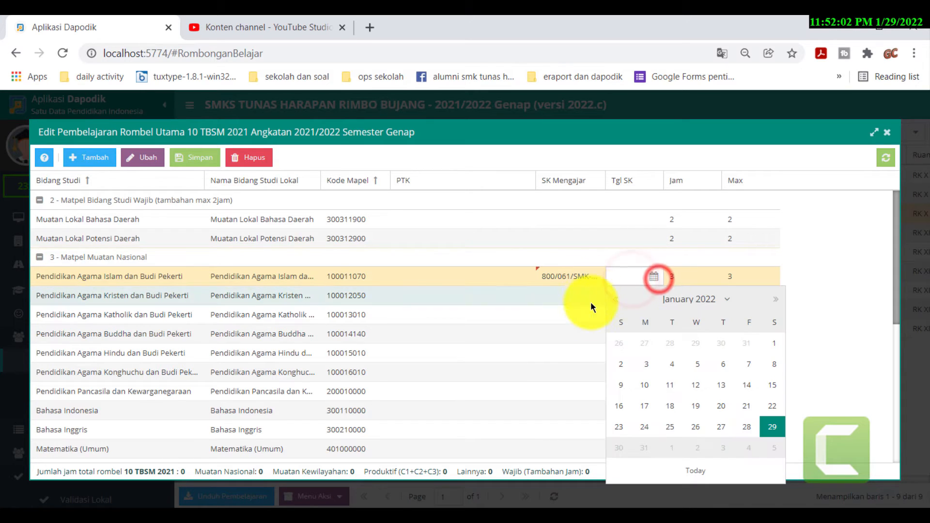
{"action": "left_click", "coordinate": [649, 366]}
- Assign the Pendidikan Agama Islam teacher, save the assignment and close the window
{"action": "left_click", "coordinate": [469, 272]}
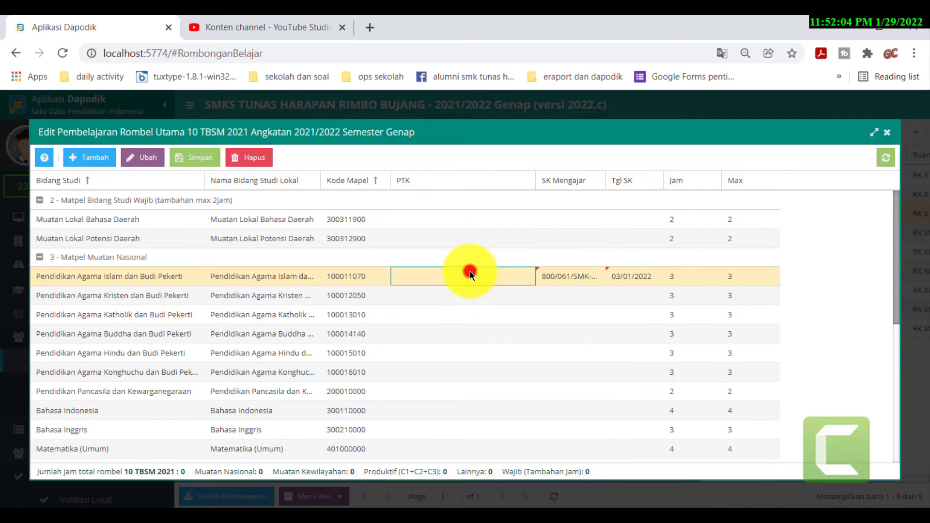
{"action": "left_click", "coordinate": [520, 282]}
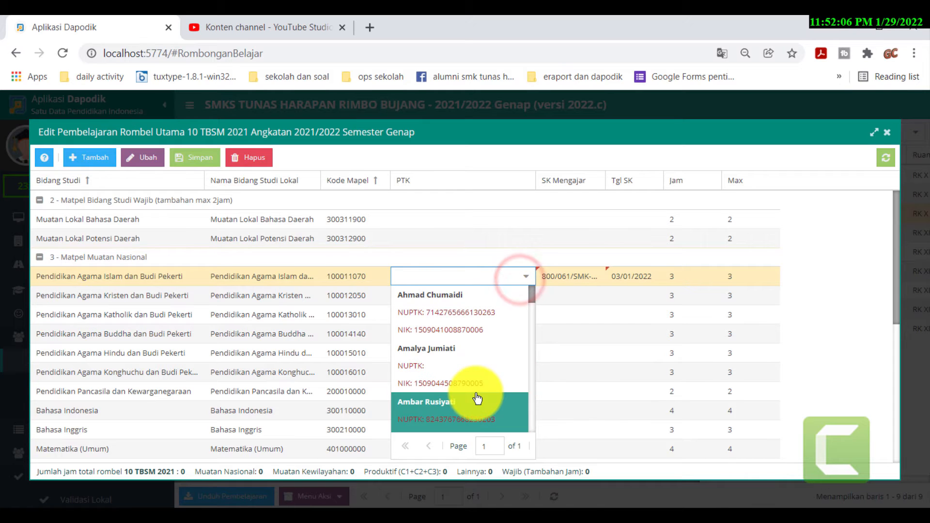
{"action": "scroll", "coordinate": [477, 394], "scroll_direction": "down", "scroll_amount": 4}
{"action": "scroll", "coordinate": [442, 383], "scroll_direction": "down", "scroll_amount": 3}
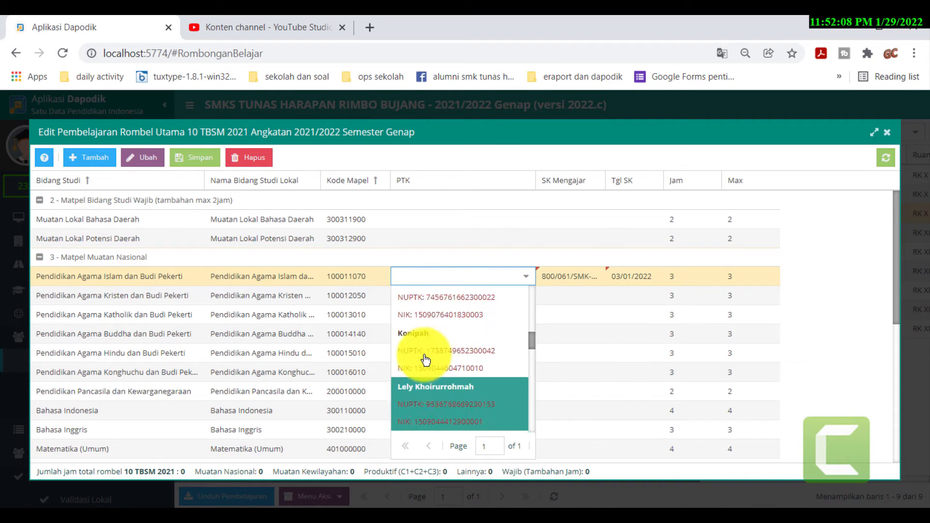
{"action": "left_click", "coordinate": [432, 374]}
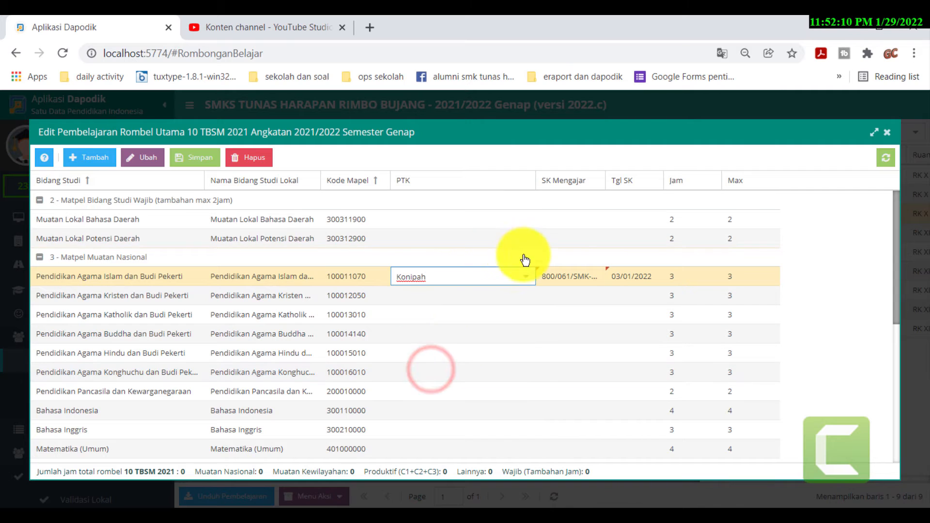
{"action": "left_click", "coordinate": [193, 158]}
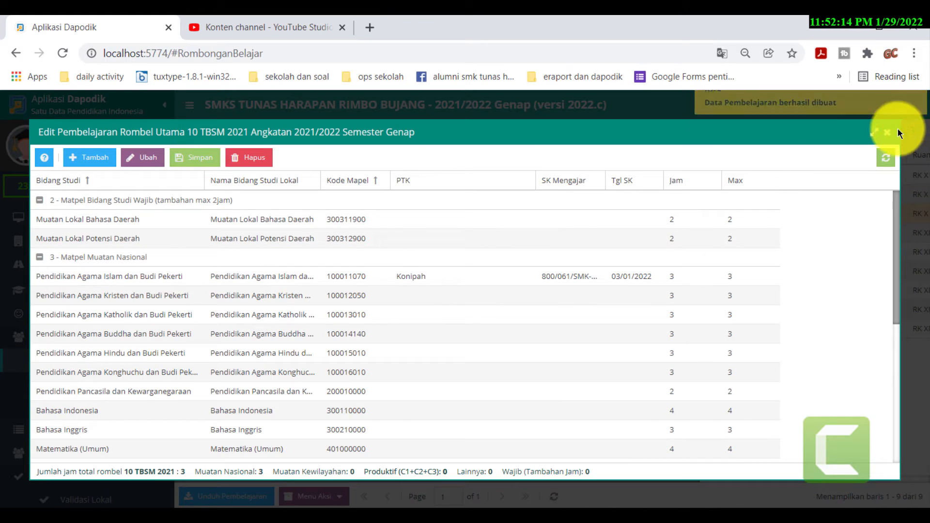
{"action": "left_click", "coordinate": [887, 133]}
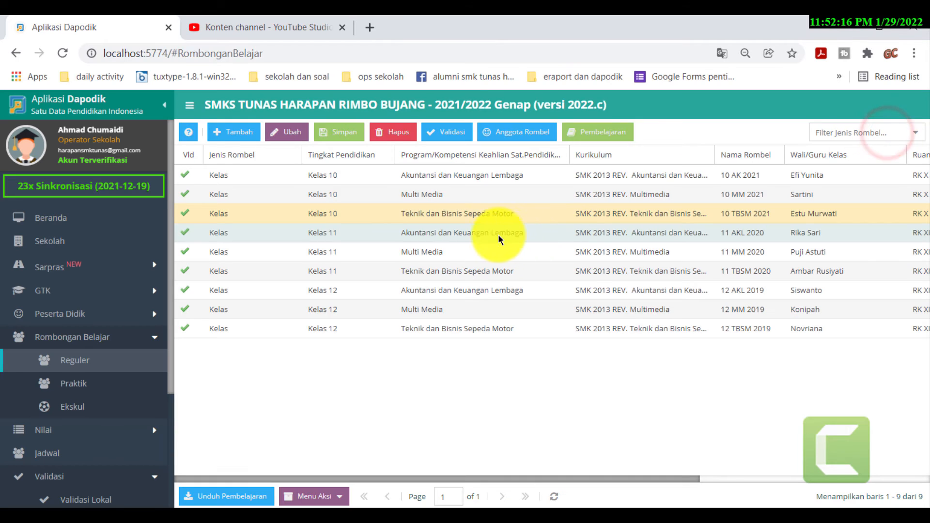
- Open 11 AKL 2020's Pembelajaran and assign the Pendidikan Agama Islam teacher
{"action": "left_click", "coordinate": [463, 232]}
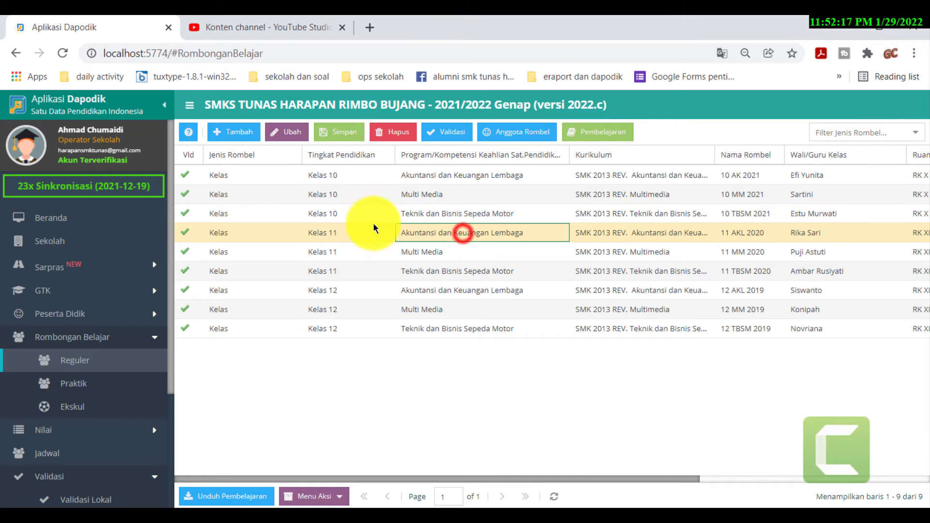
{"action": "left_click", "coordinate": [606, 135]}
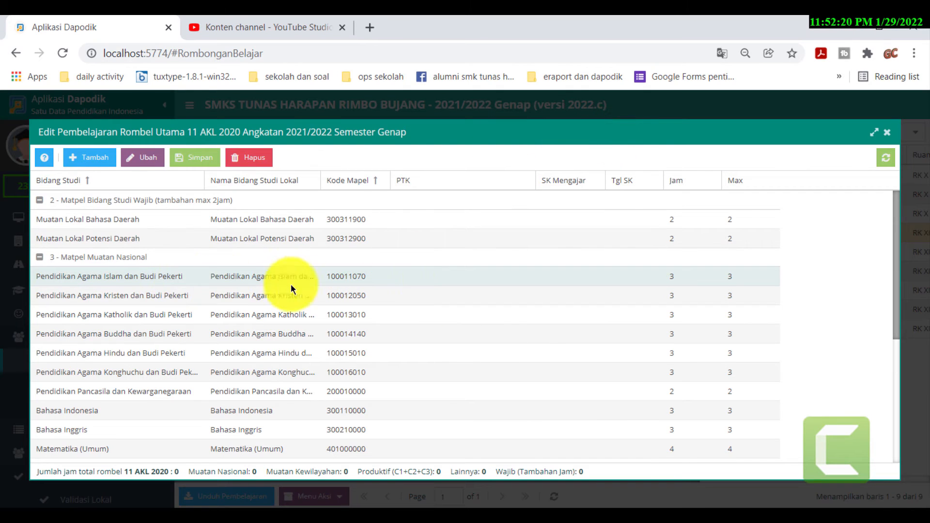
{"action": "left_click", "coordinate": [472, 281]}
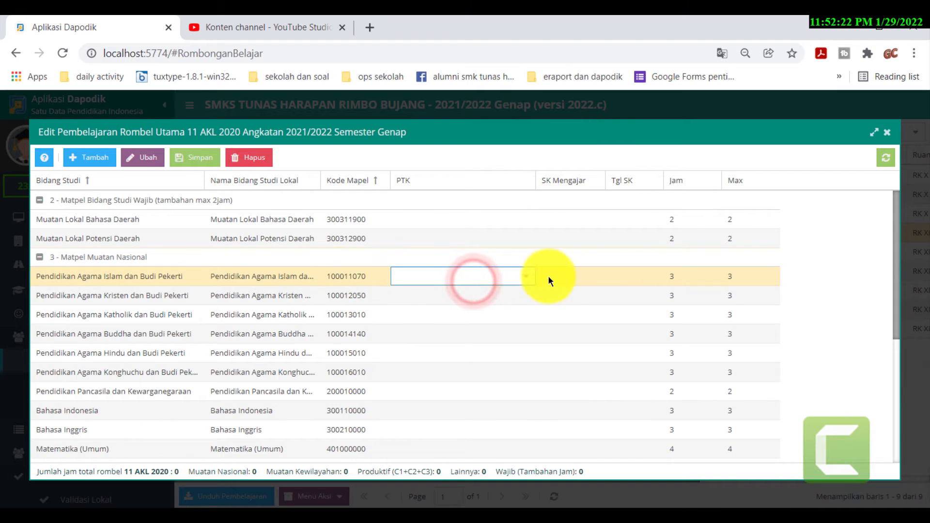
{"action": "left_click", "coordinate": [527, 277]}
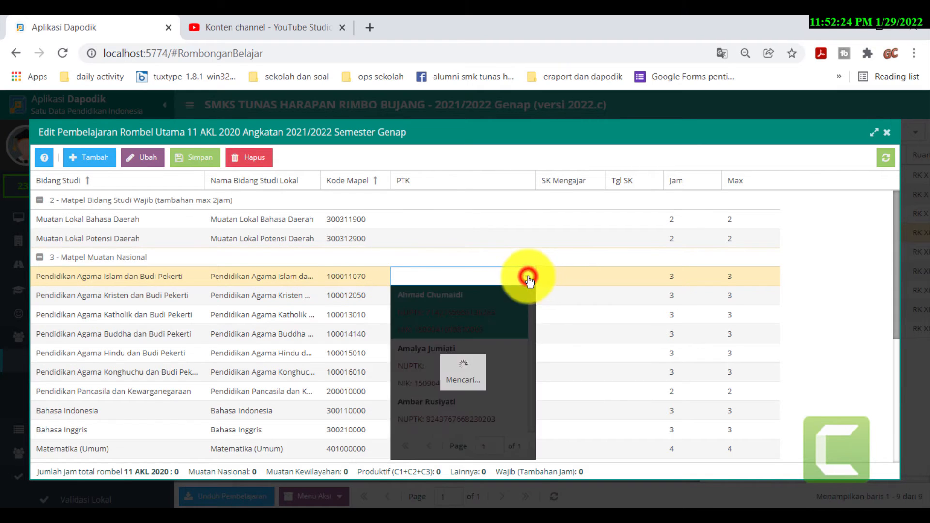
{"action": "scroll", "coordinate": [524, 308], "scroll_direction": "down", "scroll_amount": 5}
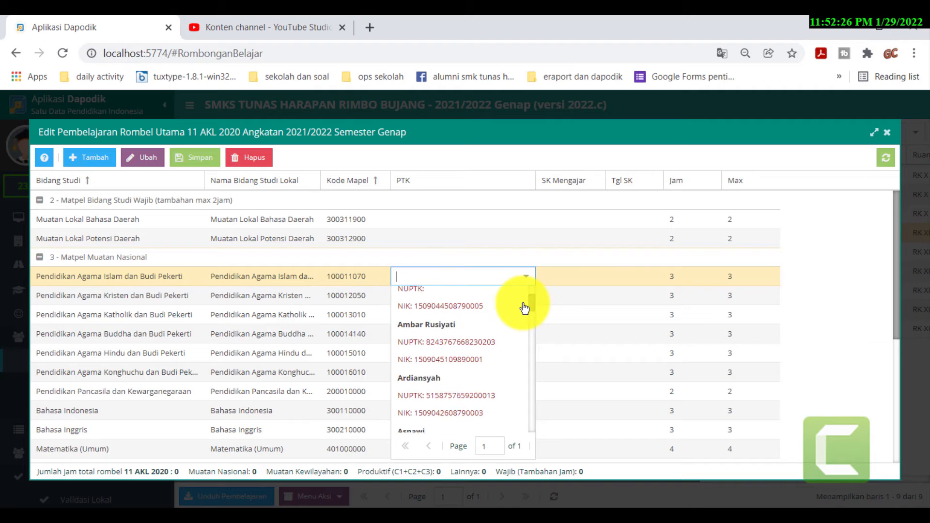
{"action": "scroll", "coordinate": [524, 308], "scroll_direction": "down", "scroll_amount": 3}
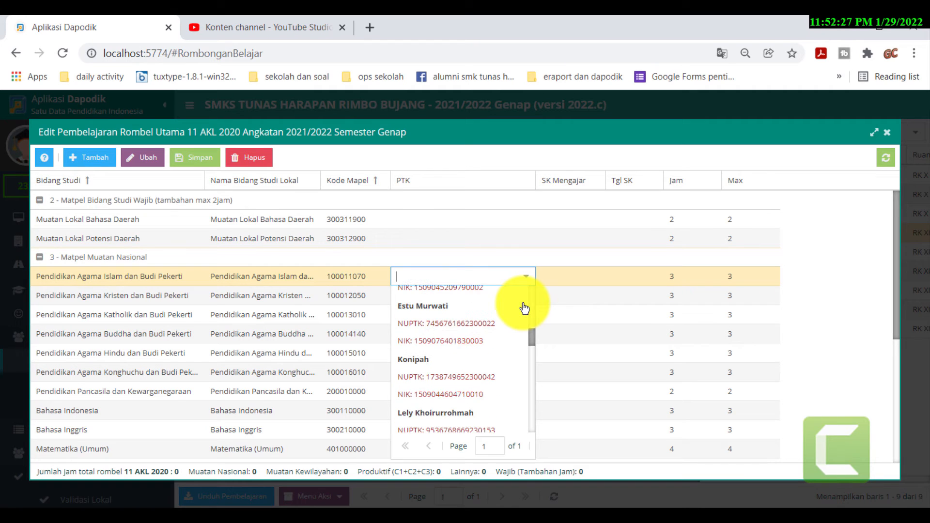
{"action": "left_click", "coordinate": [415, 375]}
{"action": "left_click", "coordinate": [582, 275]}
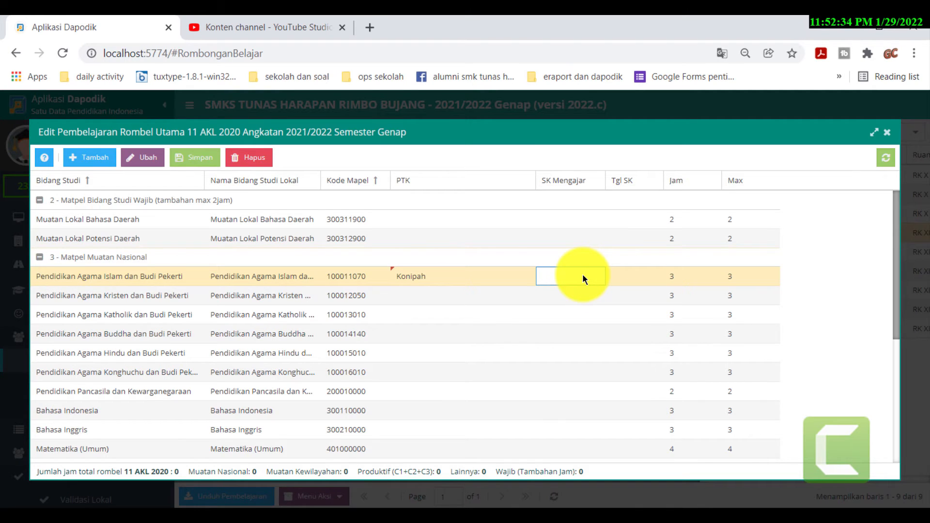
- Paste the SK Mengajar, set Tgl SK to 3 January 2022, and save 11 AKL 2020's assignment
{"action": "type", "text": "1/SMK-TH/I/2022"}
{"action": "left_click", "coordinate": [626, 274]}
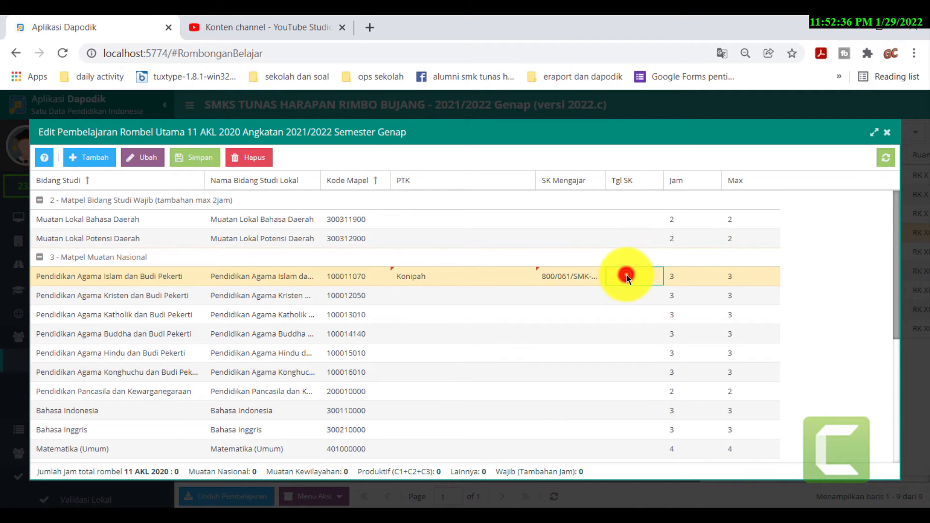
{"action": "left_click", "coordinate": [653, 277]}
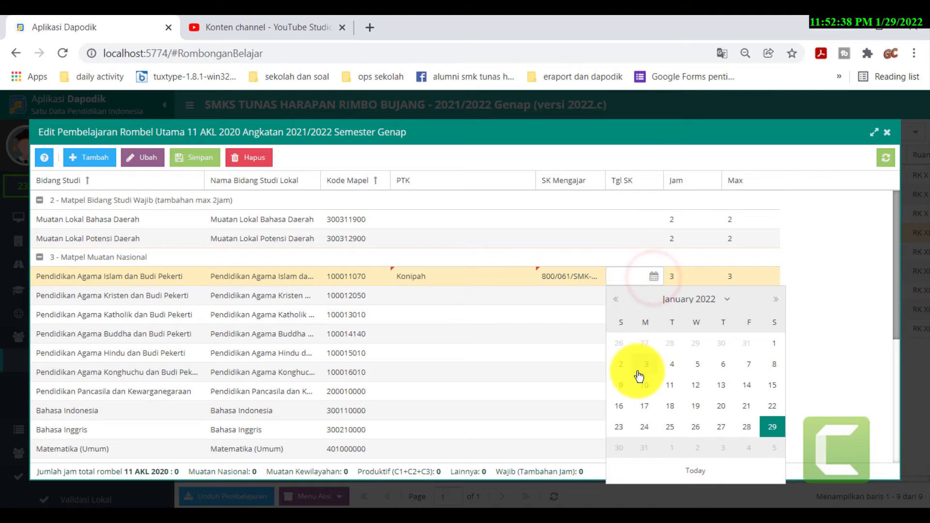
{"action": "left_click", "coordinate": [643, 366]}
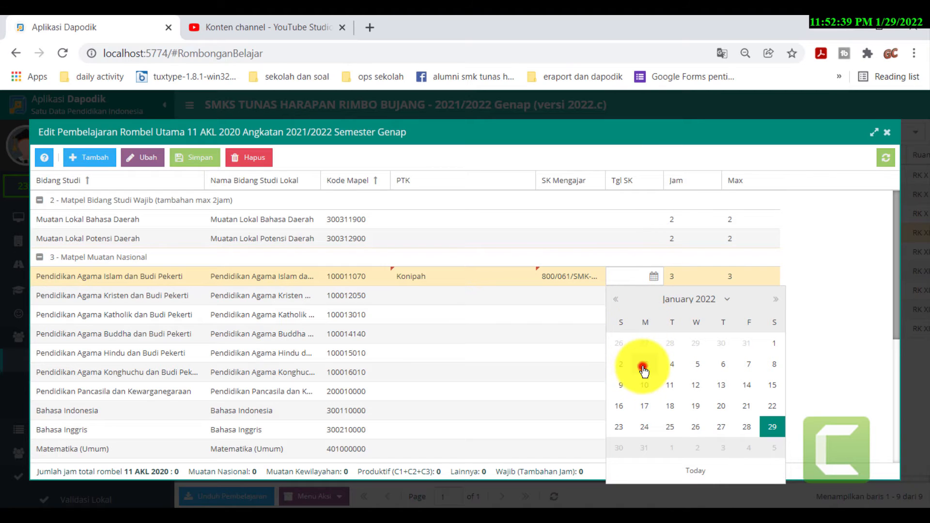
{"action": "left_click", "coordinate": [203, 161]}
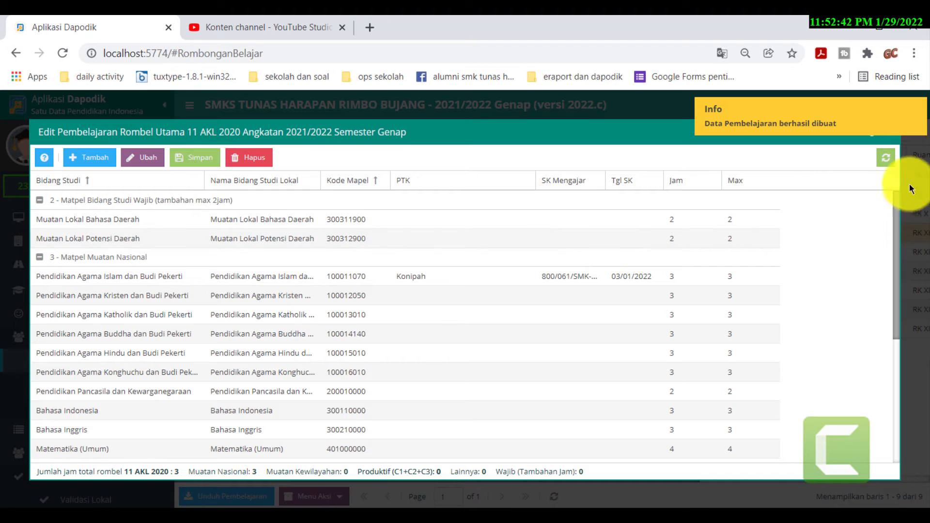
{"action": "left_click", "coordinate": [886, 133]}
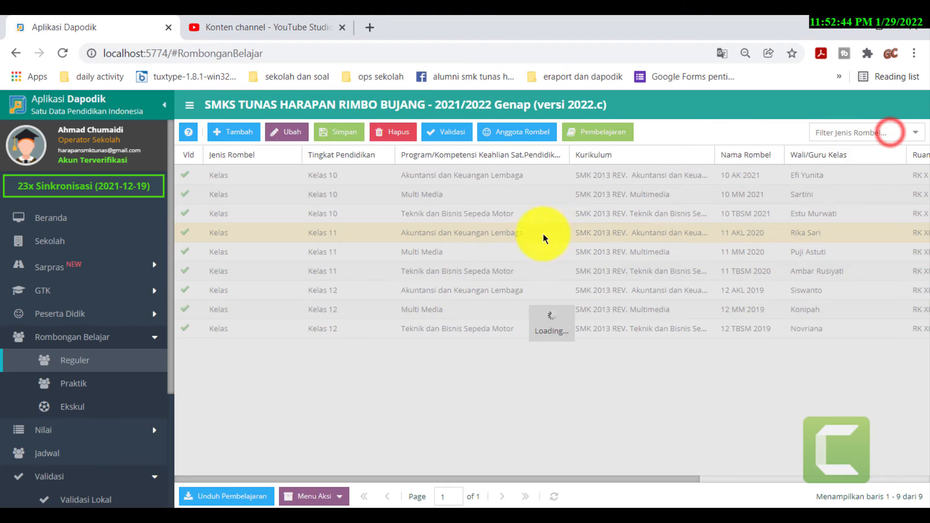
- Open 11 MM 2020's Pembelajaran and assign the Pendidikan Agama Islam teacher
{"action": "left_click", "coordinate": [475, 252]}
{"action": "left_click", "coordinate": [591, 134]}
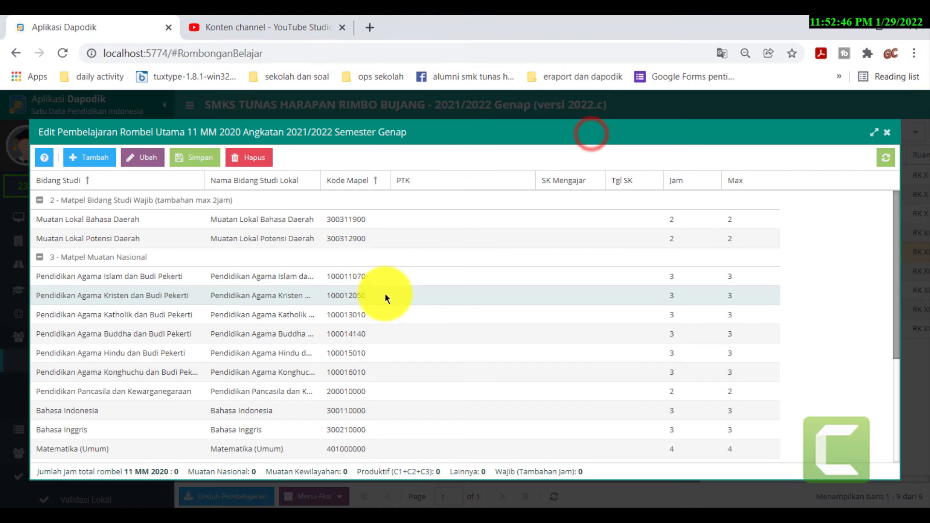
{"action": "left_click", "coordinate": [462, 275]}
{"action": "left_click", "coordinate": [518, 277]}
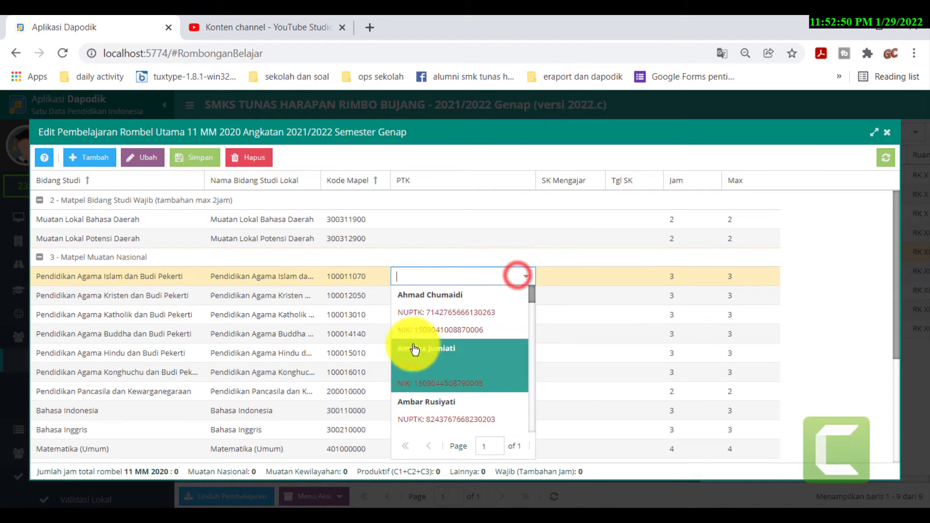
{"action": "scroll", "coordinate": [435, 392], "scroll_direction": "down", "scroll_amount": 2}
{"action": "scroll", "coordinate": [437, 398], "scroll_direction": "down", "scroll_amount": 5}
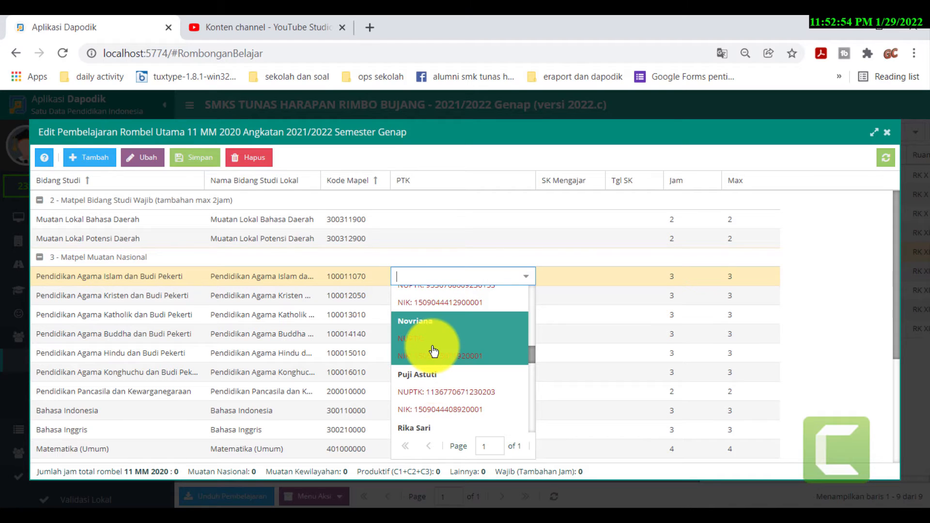
{"action": "scroll", "coordinate": [431, 388], "scroll_direction": "up", "scroll_amount": 4}
{"action": "left_click", "coordinate": [421, 397]}
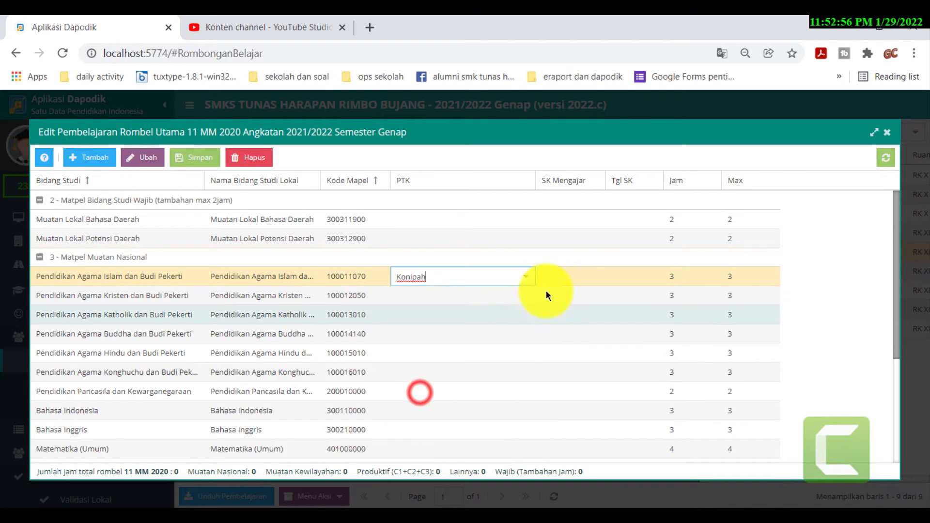
- Paste the SK Mengajar, set Tgl SK to 3 January 2022, save and close
{"action": "left_click", "coordinate": [565, 280]}
{"action": "type", "text": "I/SMK-TH/I/2022"}
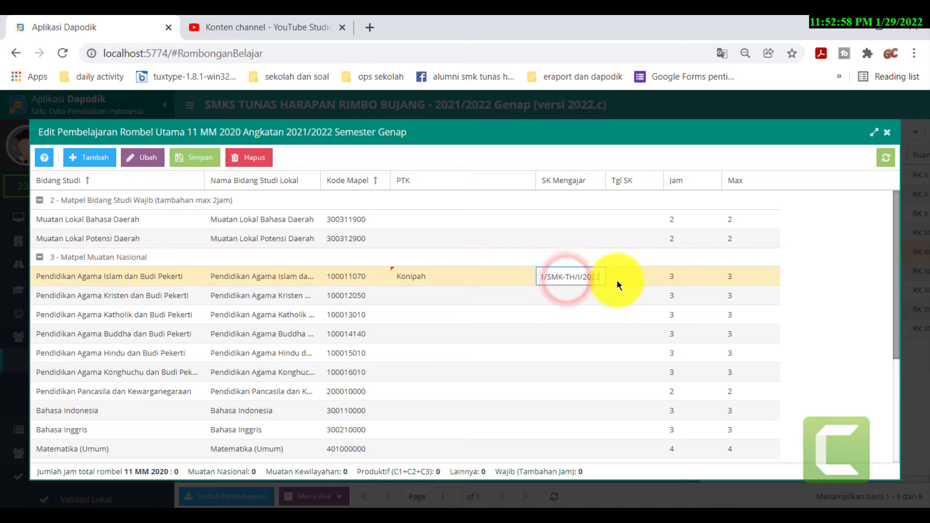
{"action": "left_click", "coordinate": [652, 276]}
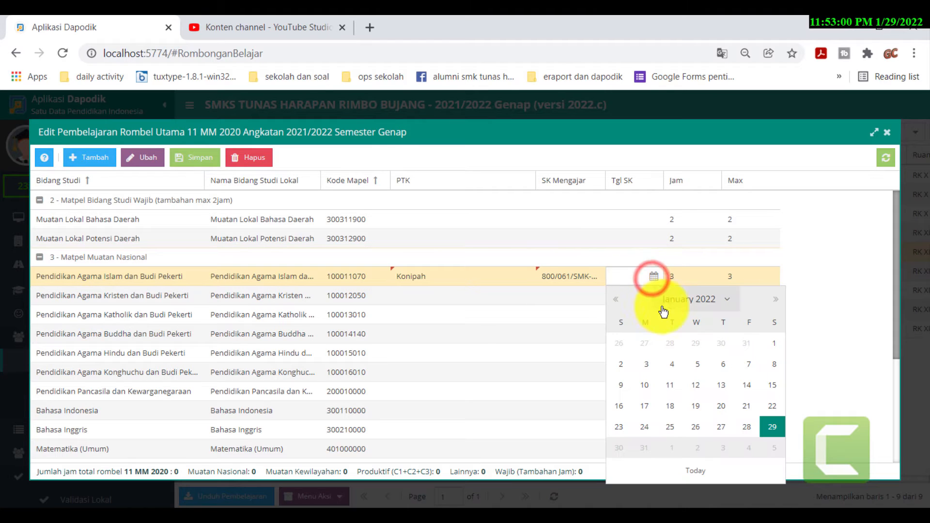
{"action": "left_click", "coordinate": [645, 364]}
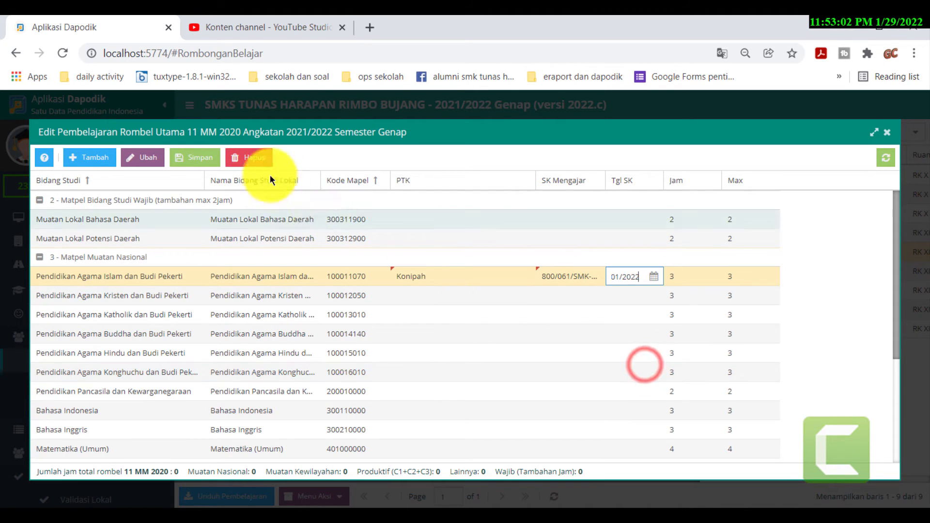
{"action": "left_click", "coordinate": [200, 162]}
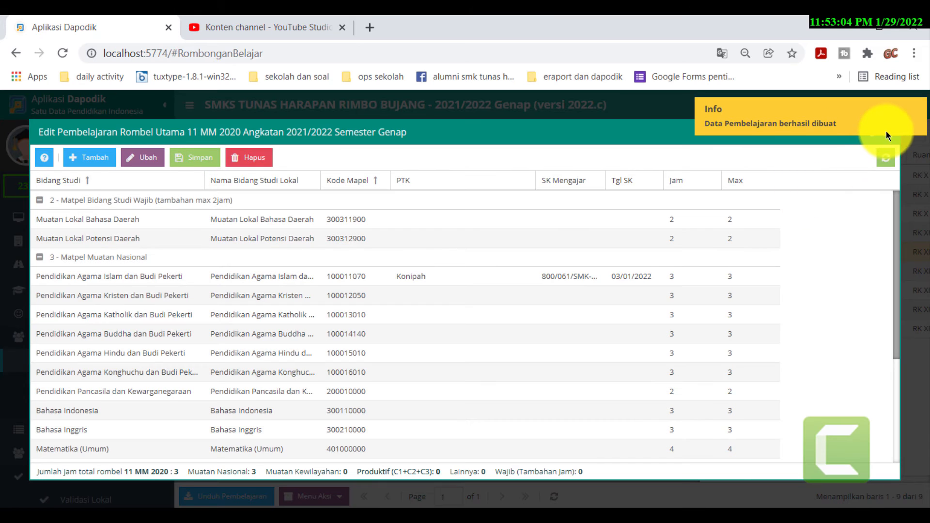
{"action": "left_click", "coordinate": [888, 138]}
{"action": "left_click", "coordinate": [492, 266]}
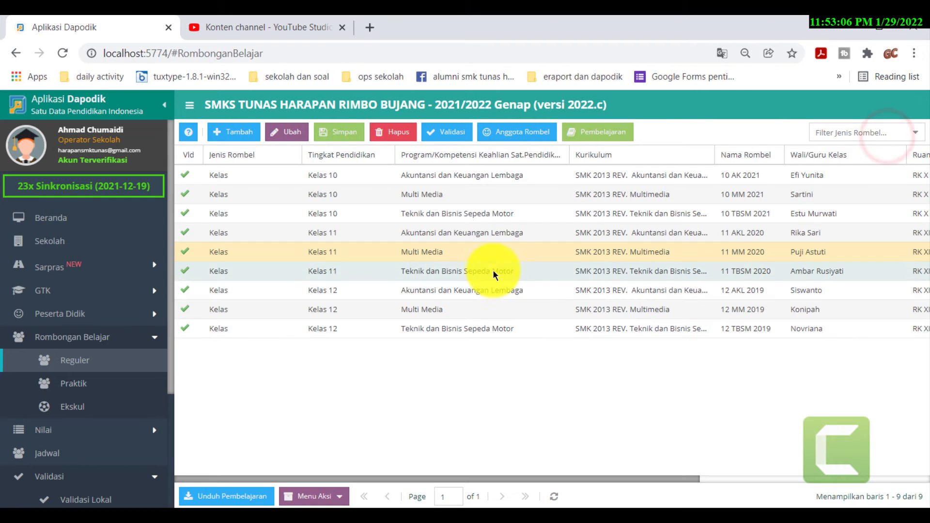
- Open 11 TBSM 2020's Pembelajaran and assign the Pendidikan Agama Islam teacher
{"action": "left_click", "coordinate": [600, 132]}
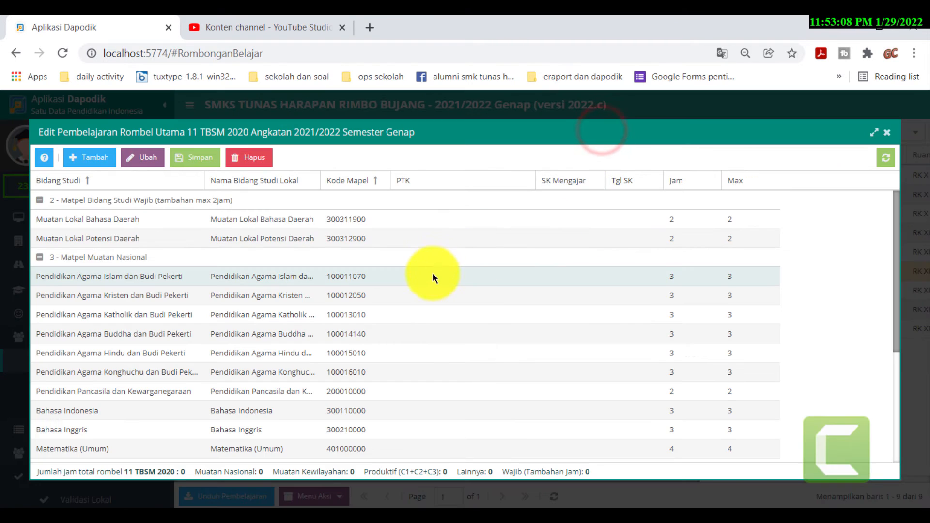
{"action": "left_click", "coordinate": [464, 280]}
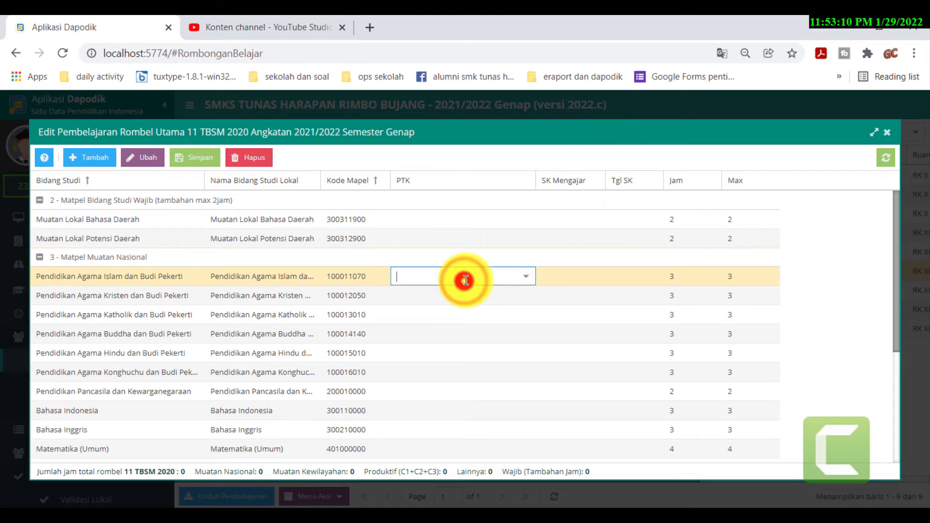
{"action": "left_click", "coordinate": [523, 280]}
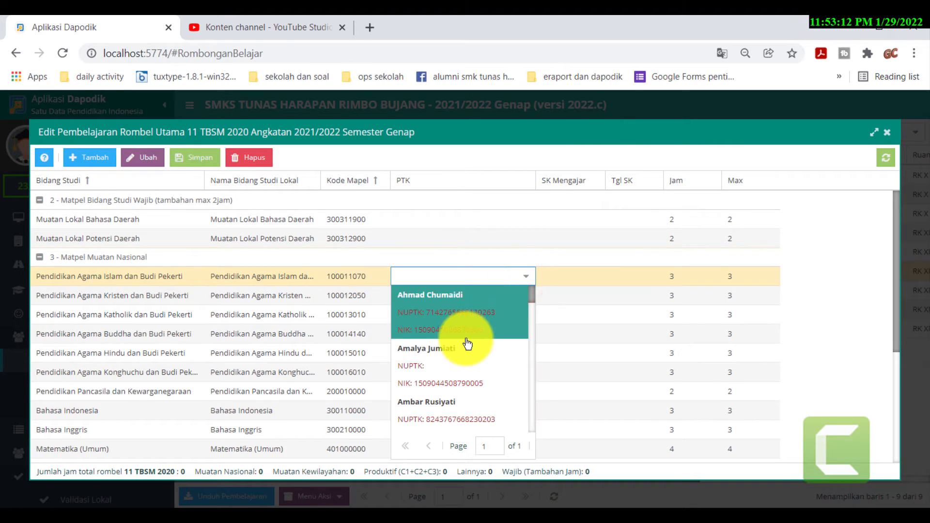
{"action": "scroll", "coordinate": [467, 347], "scroll_direction": "down", "scroll_amount": 5}
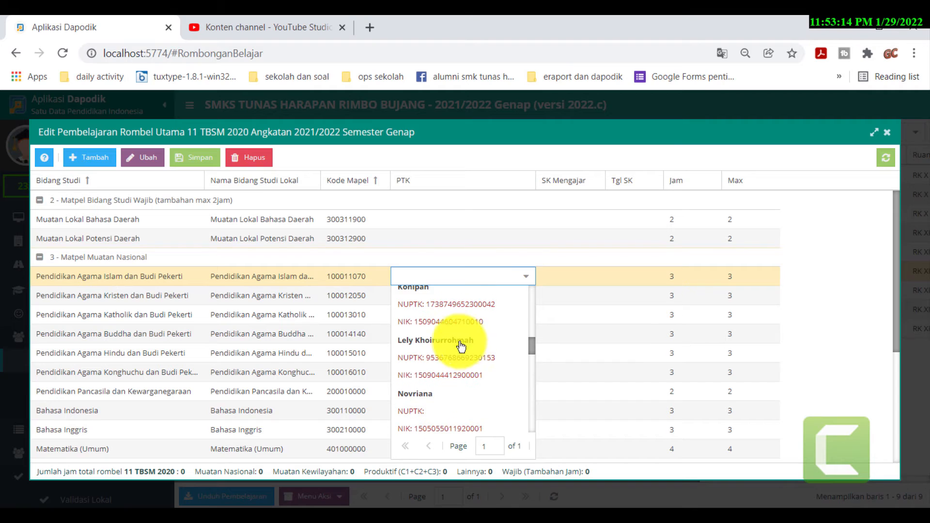
{"action": "left_click", "coordinate": [435, 305]}
- Paste the SK Mengajar, set Tgl SK to 3 January 2022, save and close
{"action": "left_click", "coordinate": [576, 274]}
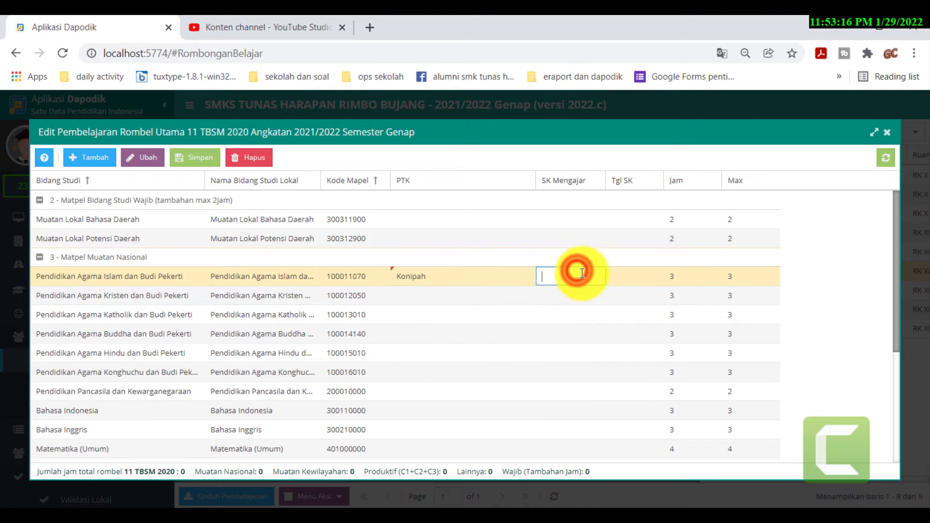
{"action": "key", "text": "ctrl+v"}
{"action": "left_click", "coordinate": [636, 281]}
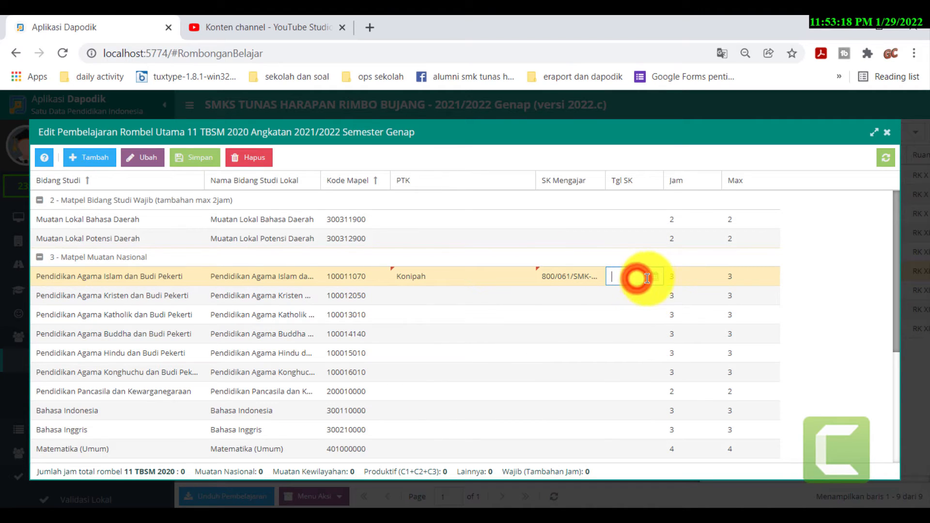
{"action": "left_click", "coordinate": [649, 277]}
{"action": "left_click", "coordinate": [639, 366]}
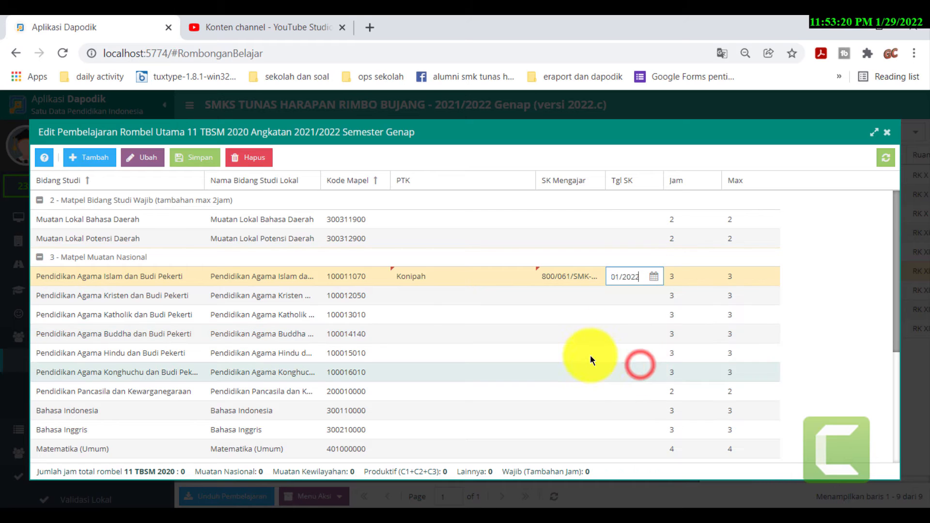
{"action": "left_click", "coordinate": [193, 157]}
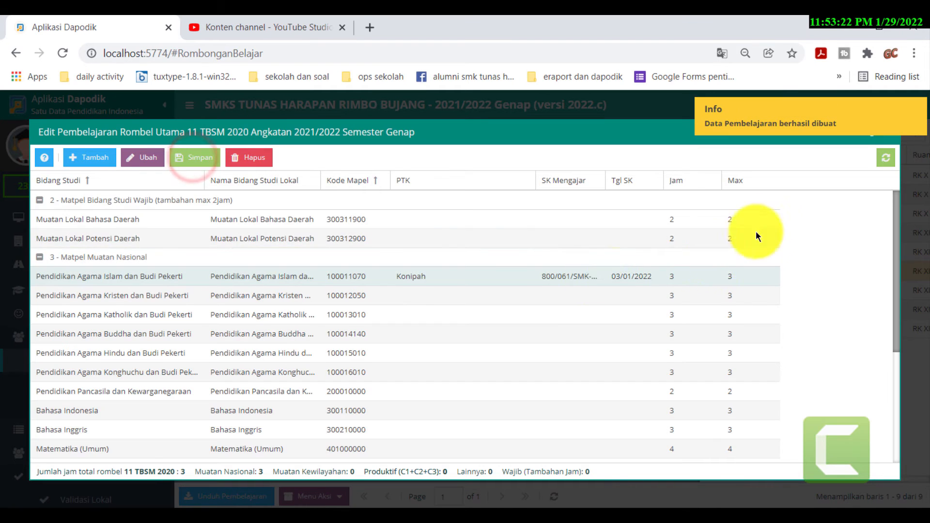
{"action": "left_click", "coordinate": [885, 132]}
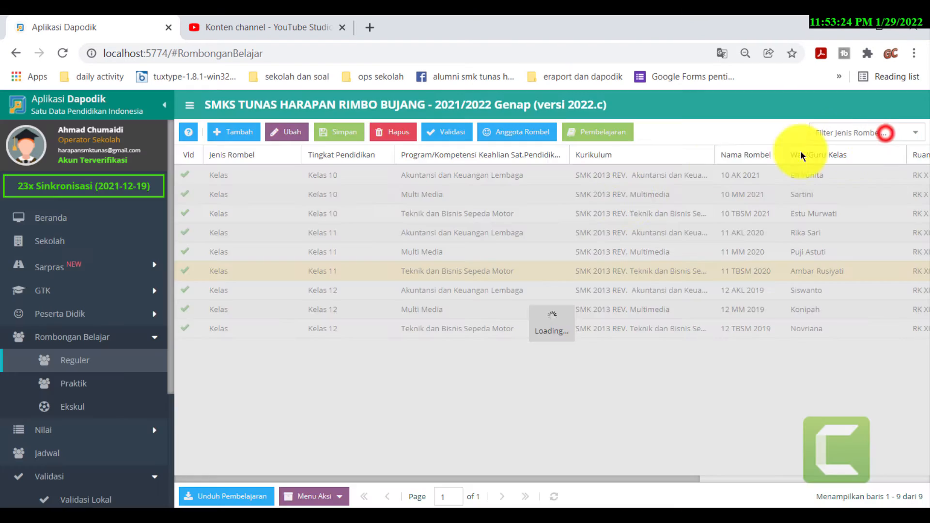
{"action": "left_click", "coordinate": [488, 293]}
- Open 12 AKL 2019's Pembelajaran and assign the Pendidikan Agama Islam teacher
{"action": "left_click", "coordinate": [620, 133]}
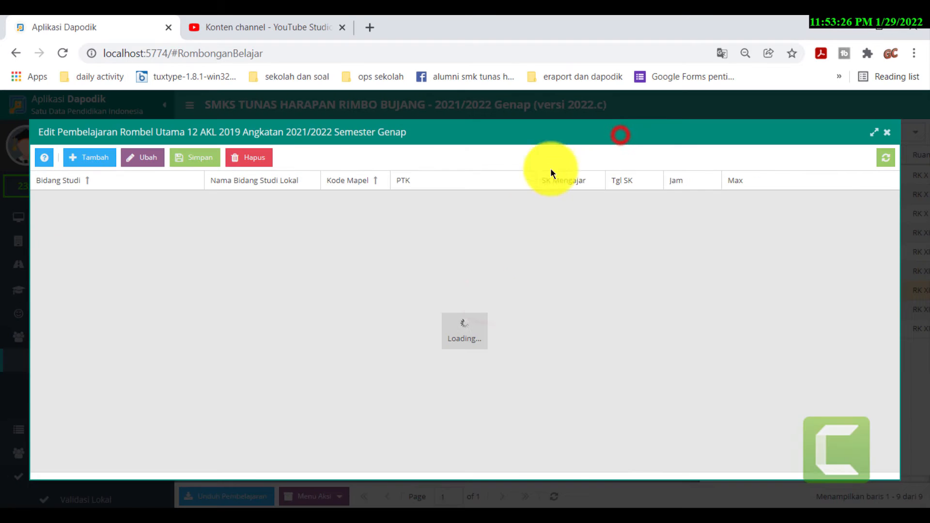
{"action": "left_click", "coordinate": [475, 283]}
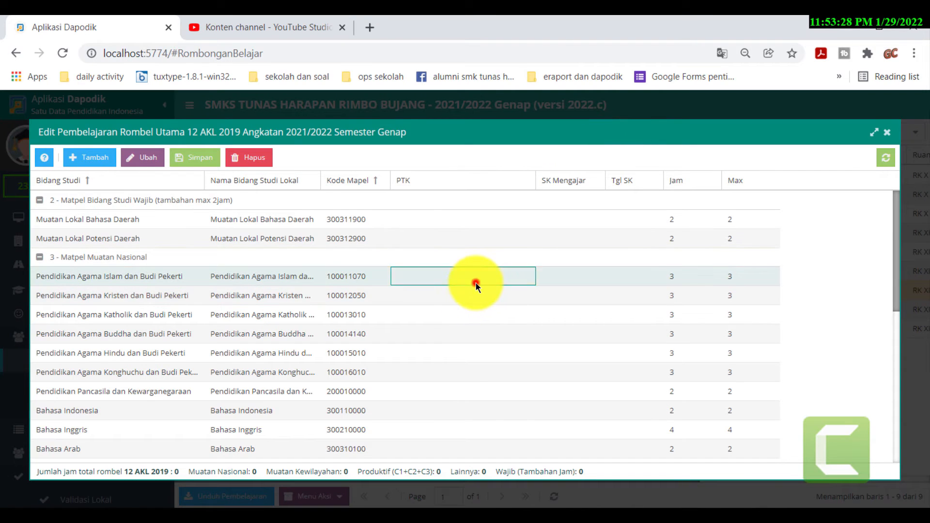
{"action": "left_click", "coordinate": [527, 283]}
{"action": "scroll", "coordinate": [431, 369], "scroll_direction": "down", "scroll_amount": 1}
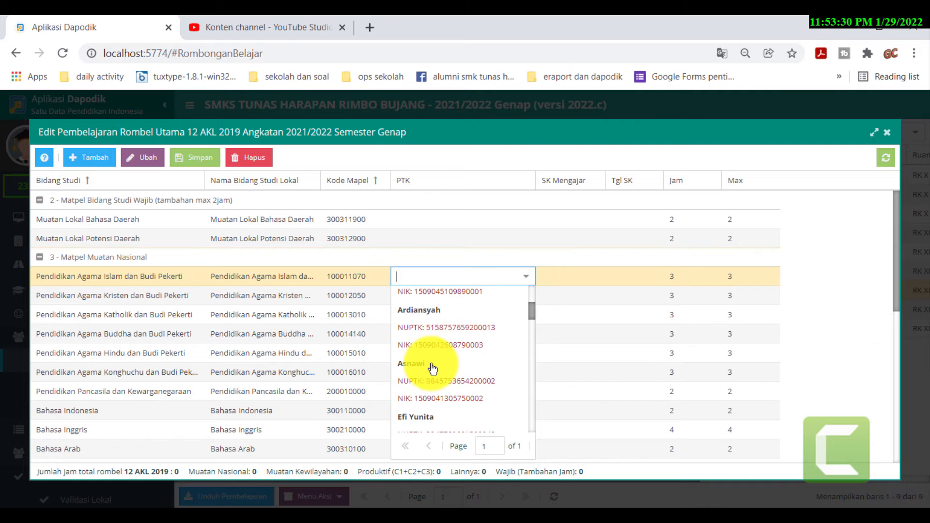
{"action": "scroll", "coordinate": [432, 369], "scroll_direction": "down", "scroll_amount": 4}
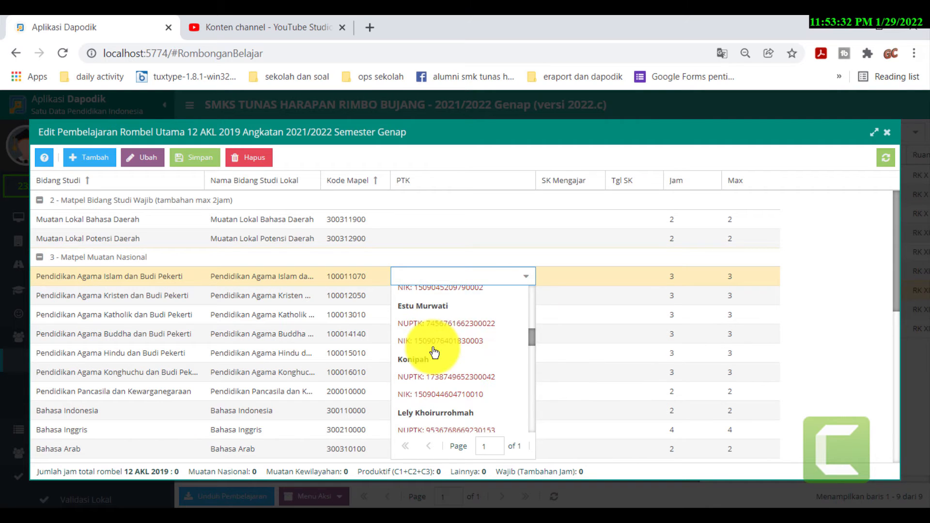
{"action": "left_click", "coordinate": [432, 360]}
- Paste the SK Mengajar, set Tgl SK to 3 January 2022, save 12 AKL 2019's assignment
{"action": "left_click", "coordinate": [567, 275]}
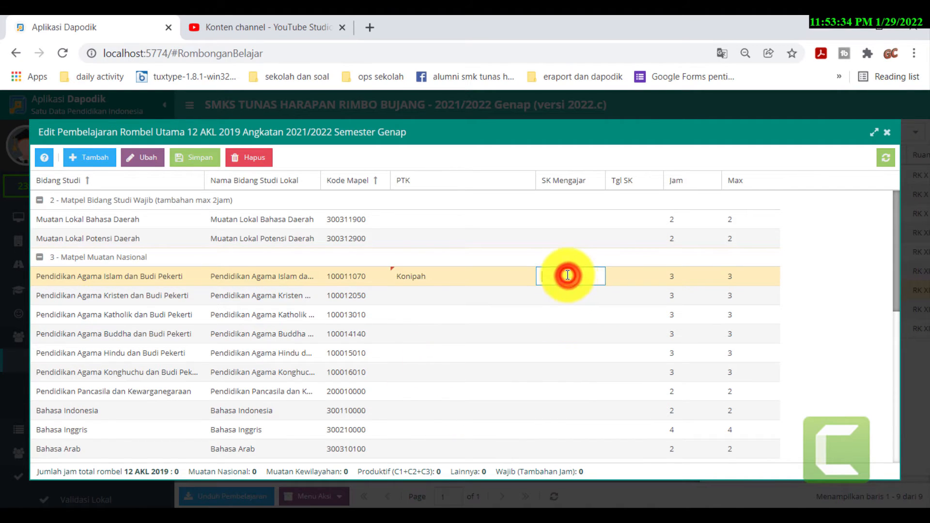
{"action": "type", "text": "I/SMK-TH/I/2022"}
{"action": "left_click", "coordinate": [617, 280]}
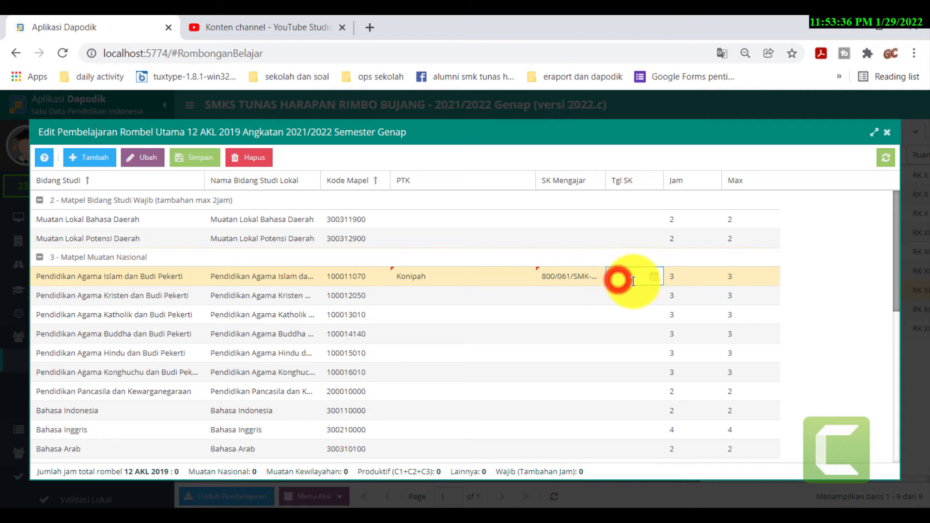
{"action": "left_click", "coordinate": [654, 276]}
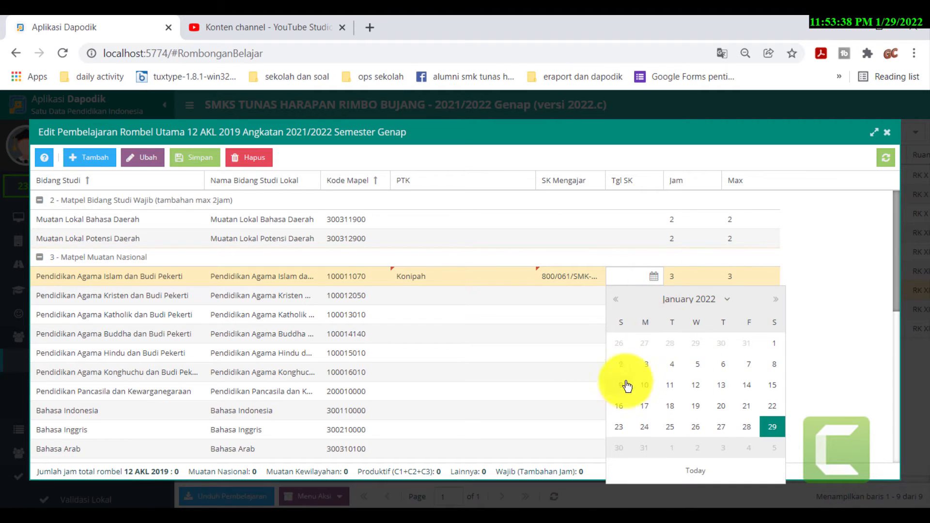
{"action": "left_click", "coordinate": [645, 365]}
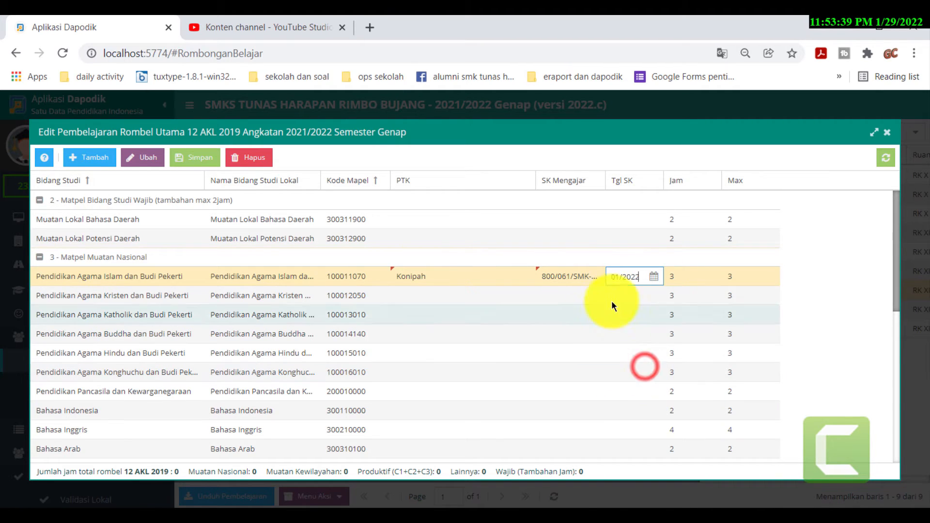
{"action": "left_click", "coordinate": [199, 157]}
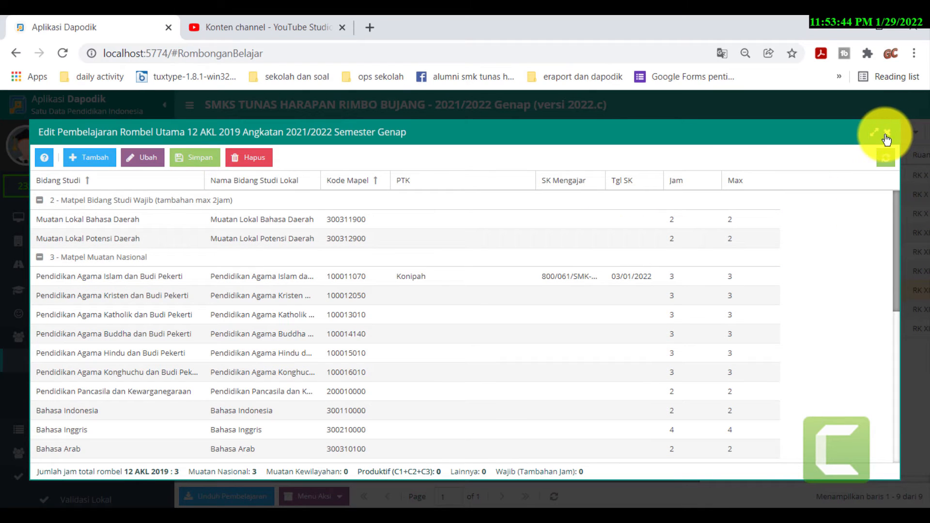
{"action": "left_click", "coordinate": [886, 133]}
- Open 12 MM 2019's Pembelajaran and assign the Pendidikan Agama Islam teacher
{"action": "left_click", "coordinate": [415, 307]}
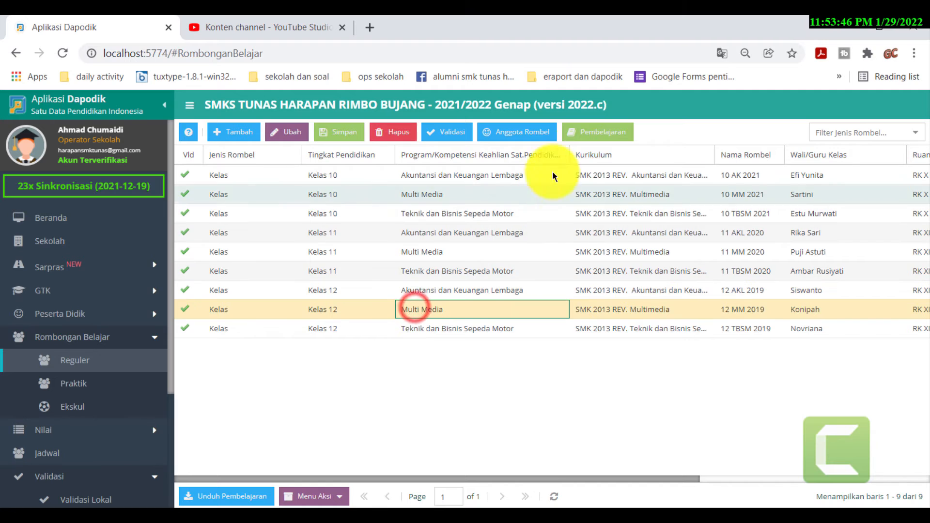
{"action": "left_click", "coordinate": [597, 132]}
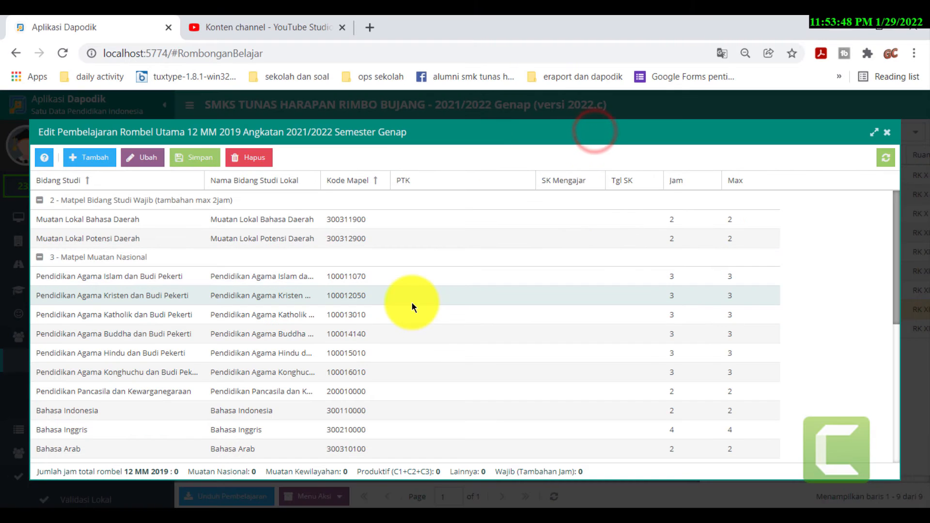
{"action": "left_click", "coordinate": [460, 276]}
{"action": "left_click", "coordinate": [523, 276]}
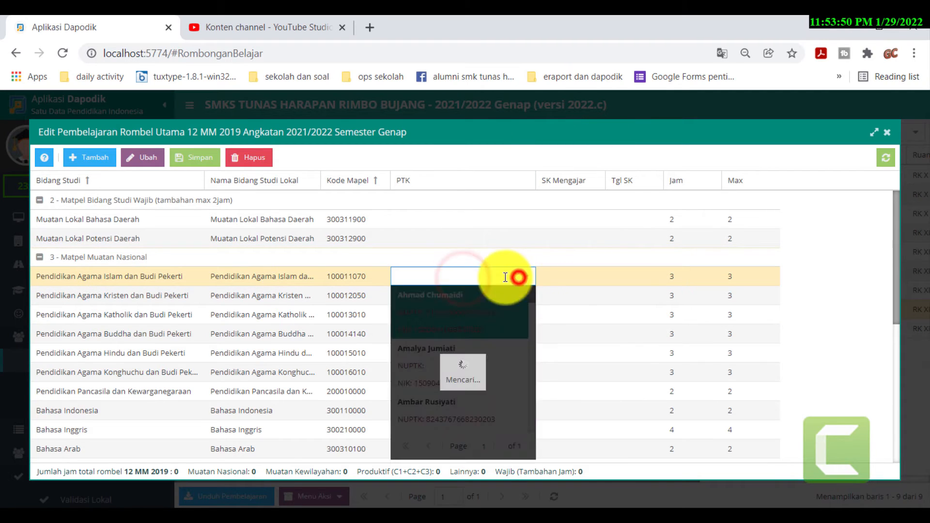
{"action": "scroll", "coordinate": [429, 364], "scroll_direction": "down", "scroll_amount": 2}
{"action": "scroll", "coordinate": [429, 364], "scroll_direction": "down", "scroll_amount": 3}
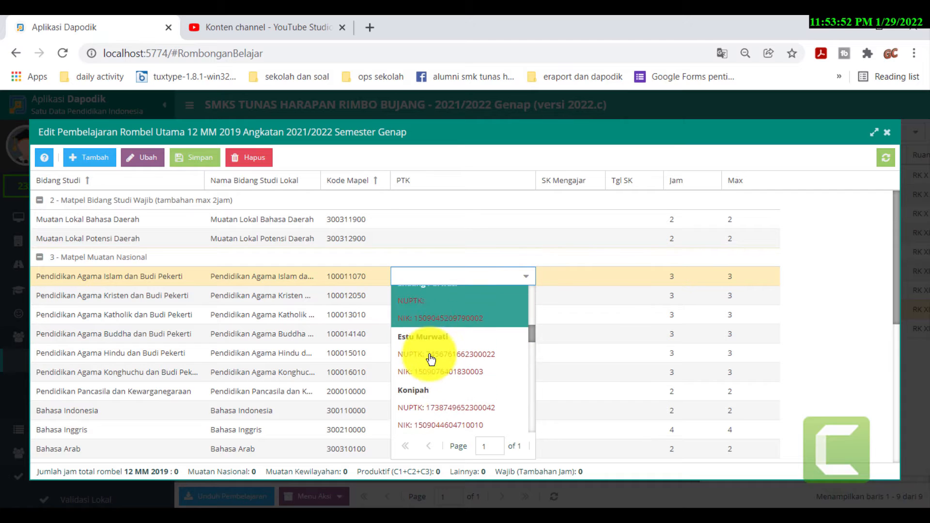
{"action": "left_click", "coordinate": [426, 371]}
- Fill the SK Mengajar, set Tgl SK to 3 January 2022, save 12 MM 2019's assignment
{"action": "left_click", "coordinate": [572, 274]}
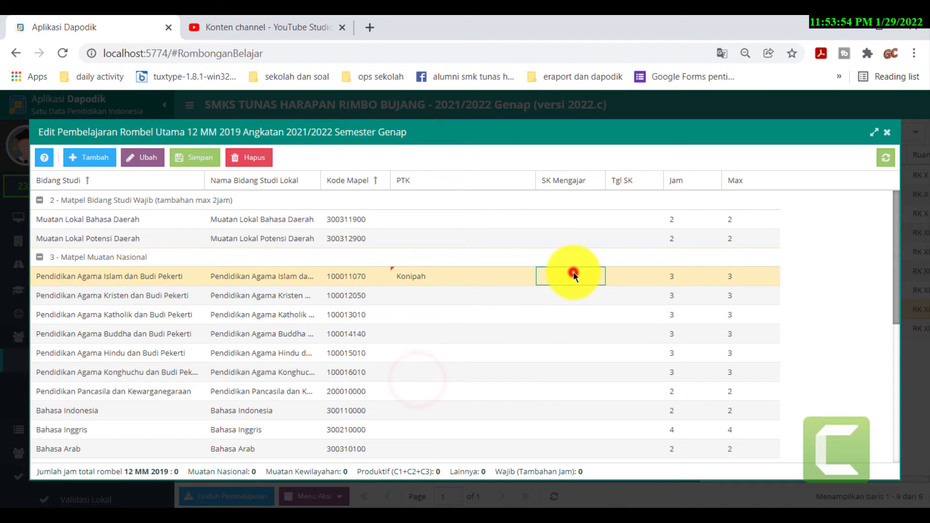
{"action": "left_click", "coordinate": [613, 276]}
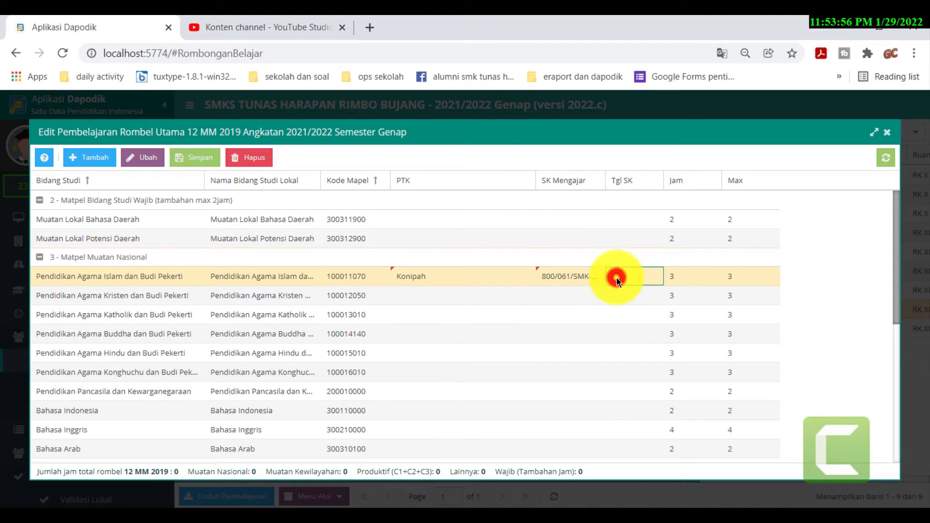
{"action": "left_click", "coordinate": [652, 276]}
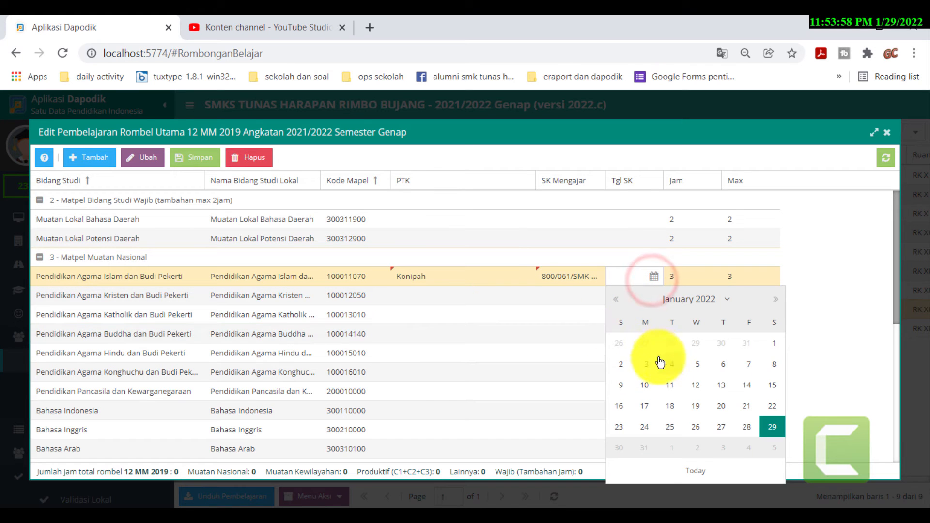
{"action": "left_click", "coordinate": [634, 364]}
{"action": "left_click", "coordinate": [196, 161]}
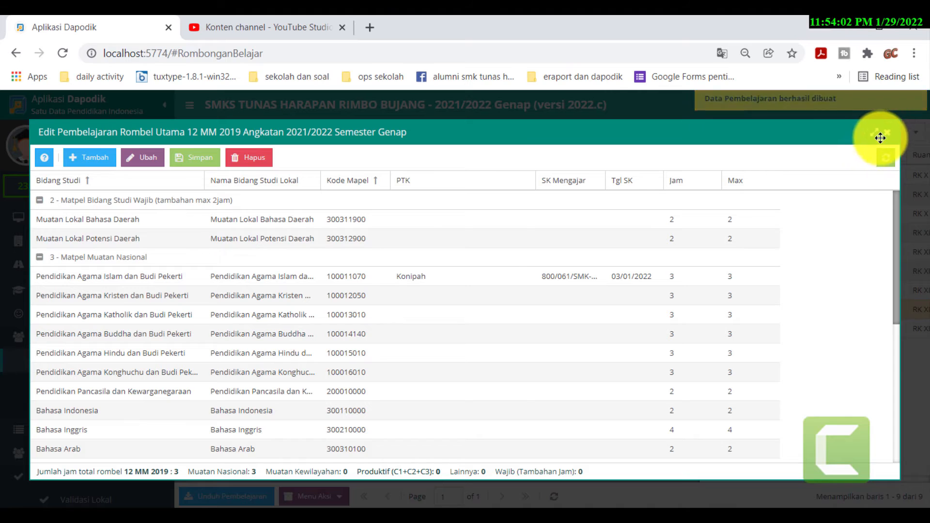
{"action": "left_click", "coordinate": [890, 133]}
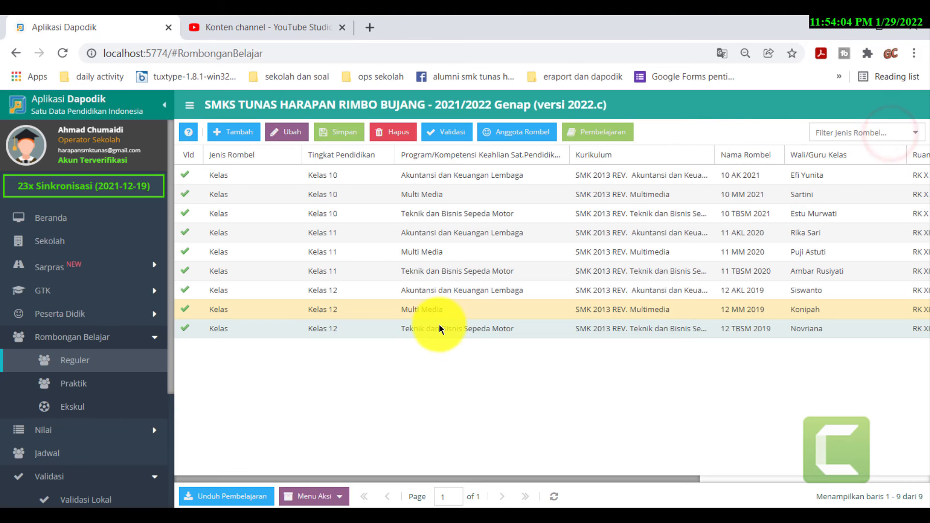
- Open 12 TBSM 2019's Pembelajaran and assign the Pendidikan Agama Islam teacher
{"action": "left_click", "coordinate": [437, 329]}
{"action": "left_click", "coordinate": [600, 133]}
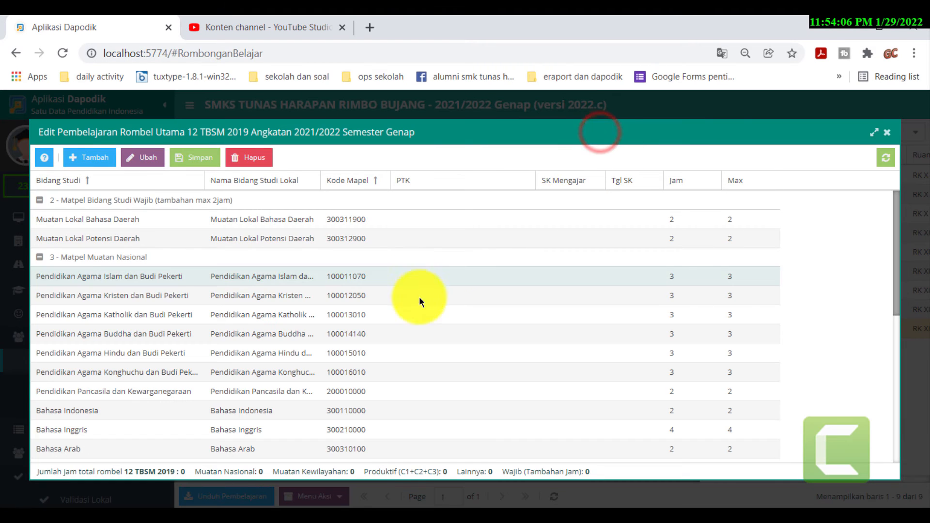
{"action": "left_click", "coordinate": [458, 277]}
{"action": "left_click", "coordinate": [522, 280]}
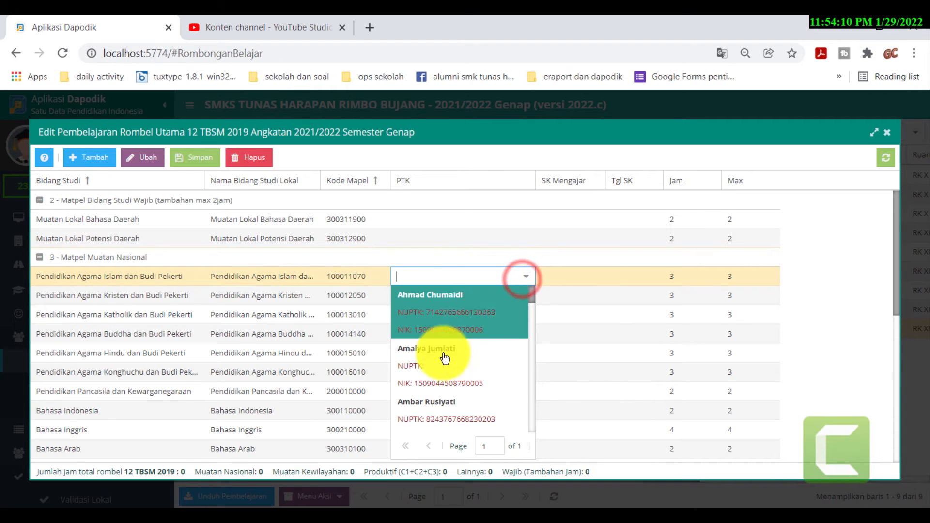
{"action": "scroll", "coordinate": [448, 358], "scroll_direction": "down", "scroll_amount": 5}
{"action": "scroll", "coordinate": [437, 355], "scroll_direction": "down", "scroll_amount": 1}
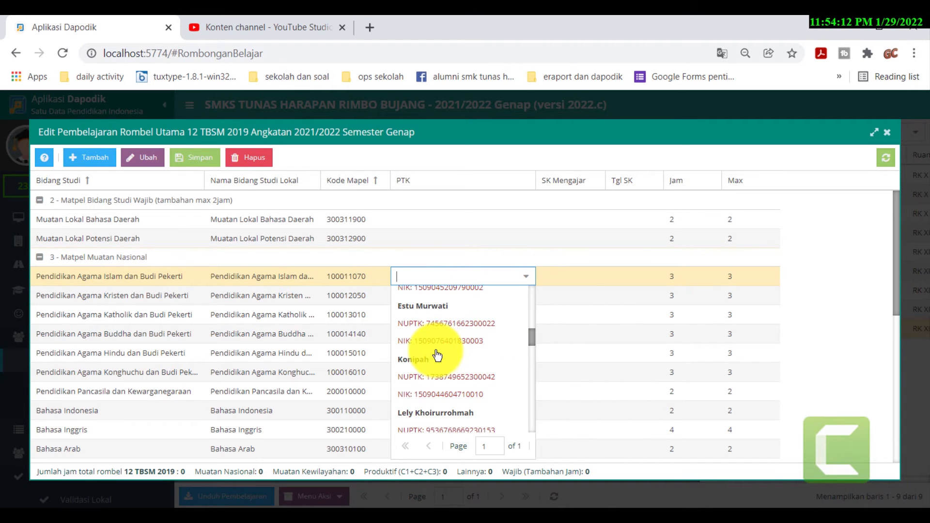
{"action": "left_click", "coordinate": [431, 366]}
- Paste the SK Mengajar, set Tgl SK to 3 January 2022, save and close
{"action": "left_click", "coordinate": [570, 277]}
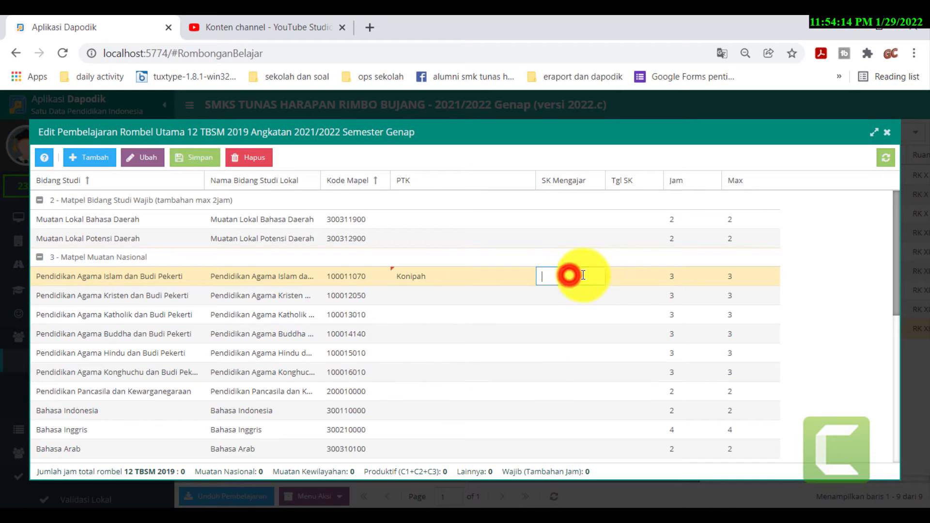
{"action": "type", "text": "I/SMK-TH/I/2022"}
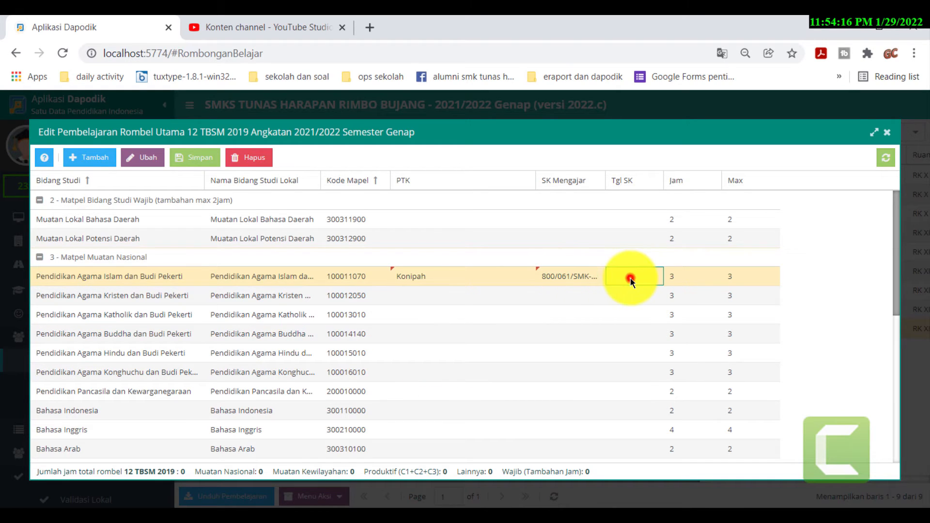
{"action": "left_click", "coordinate": [630, 278]}
{"action": "left_click", "coordinate": [654, 276]}
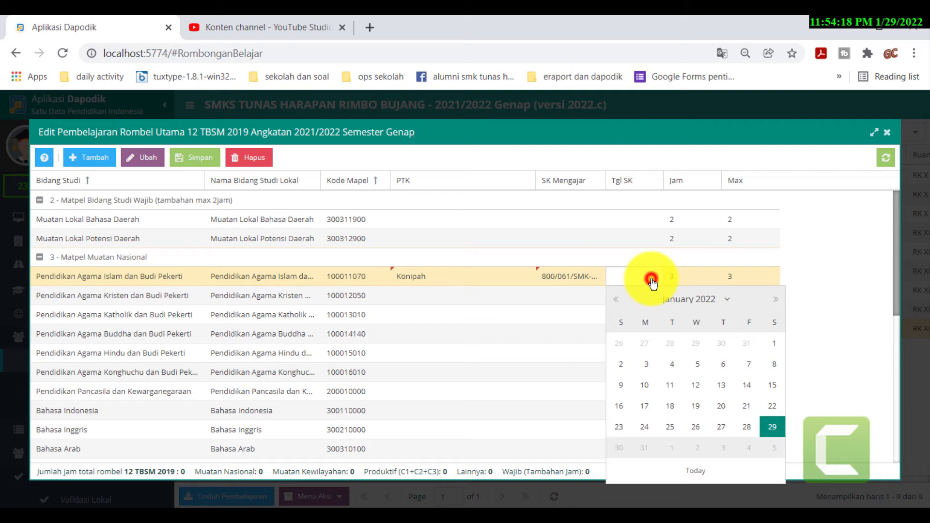
{"action": "left_click", "coordinate": [644, 365]}
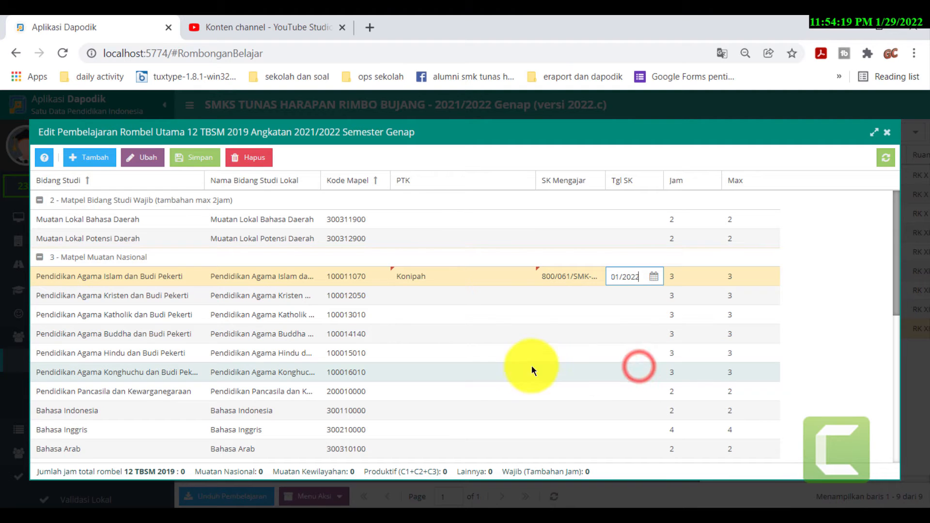
{"action": "left_click", "coordinate": [213, 158]}
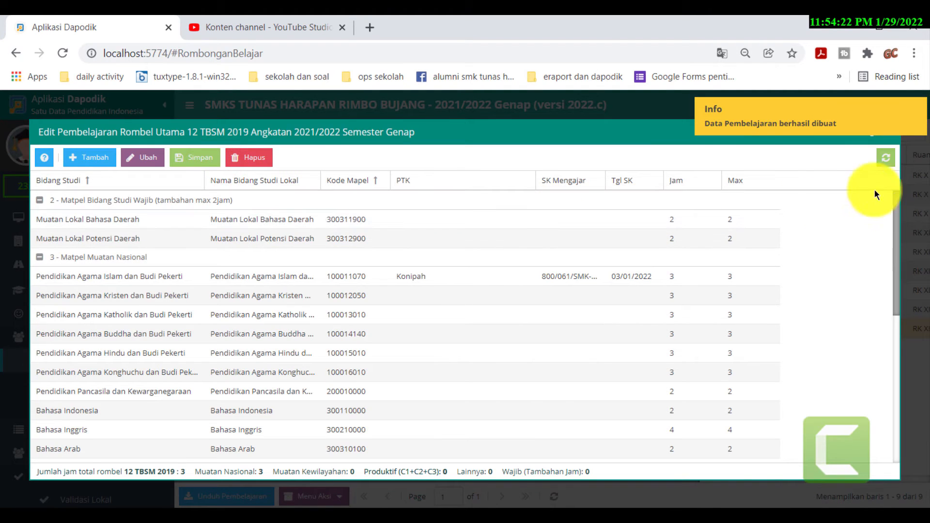
{"action": "left_click", "coordinate": [884, 133]}
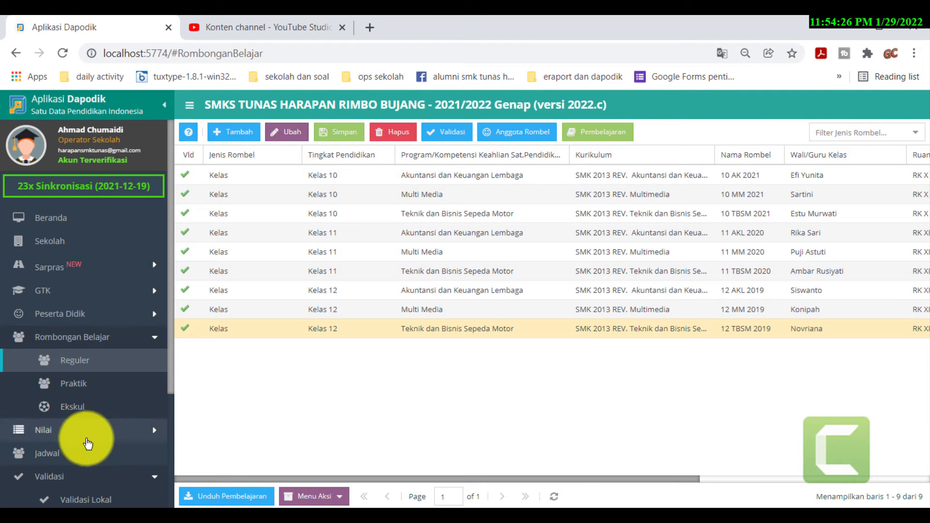
- Refresh Validasi Lokal so Rombongan Belajar & Jadwal shows 9 warnings and 0 invalid
{"action": "left_click", "coordinate": [94, 499]}
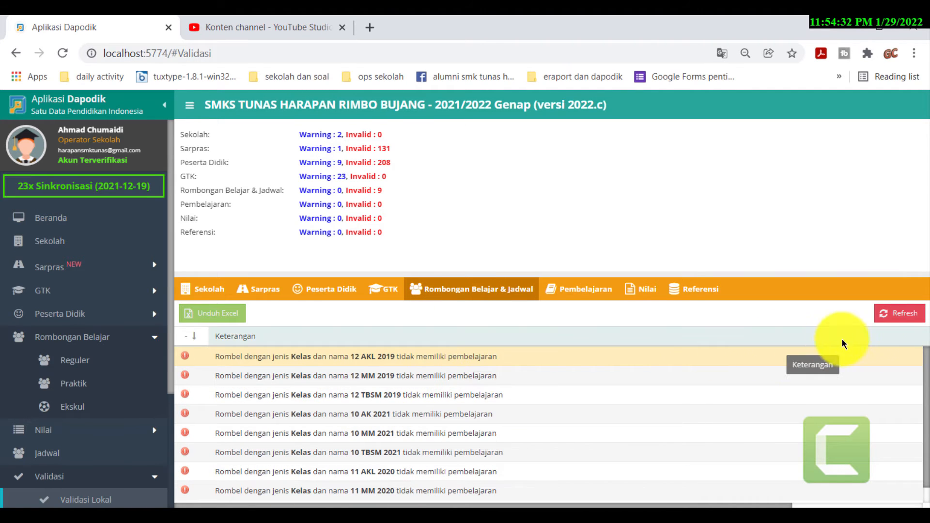
{"action": "left_click", "coordinate": [902, 320]}
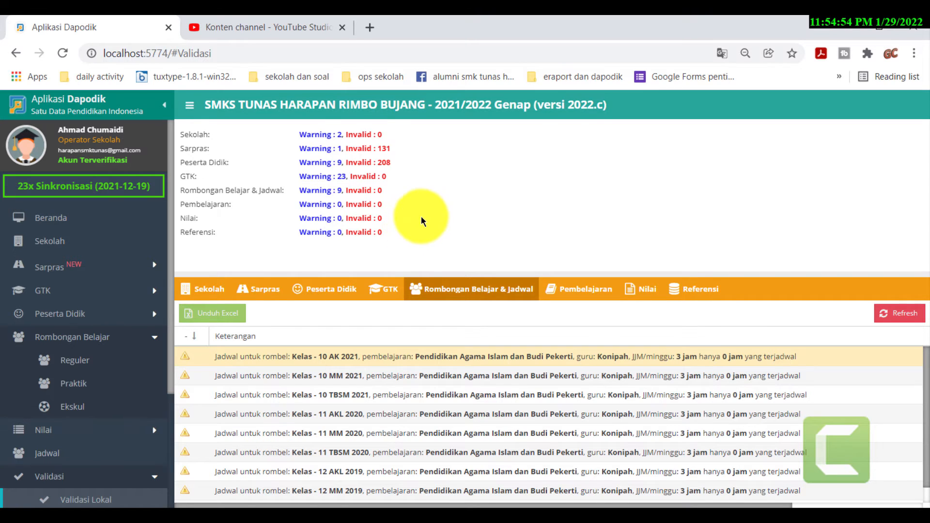
- View Sarpras issues listing unfilled Genap 2021 building conditions such as GEDUNG C and WC GURU
{"action": "mouse_move", "coordinate": [477, 516]}
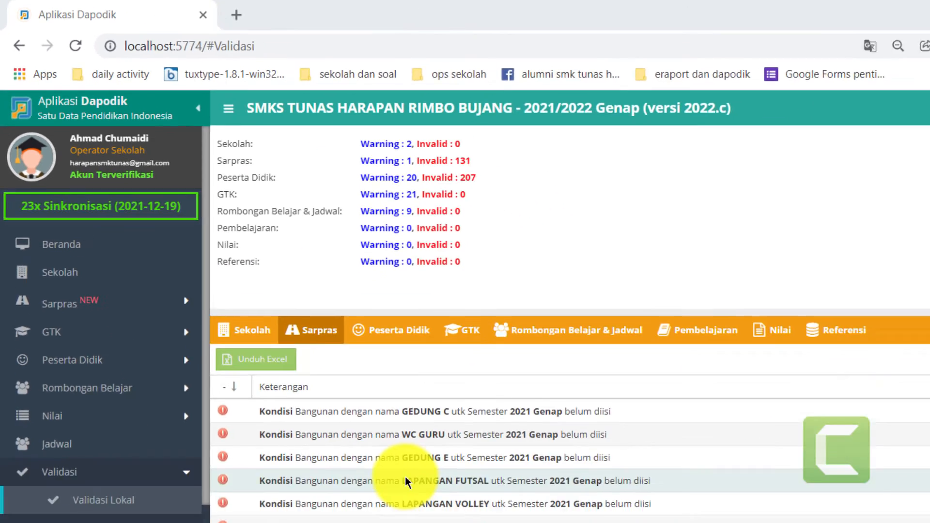
- Scroll through the Sarpras issues and go to the Tanah & Bangunan page
{"action": "scroll", "coordinate": [545, 522], "scroll_direction": "down", "scroll_amount": 5}
{"action": "scroll", "coordinate": [335, 394], "scroll_direction": "down", "scroll_amount": 10}
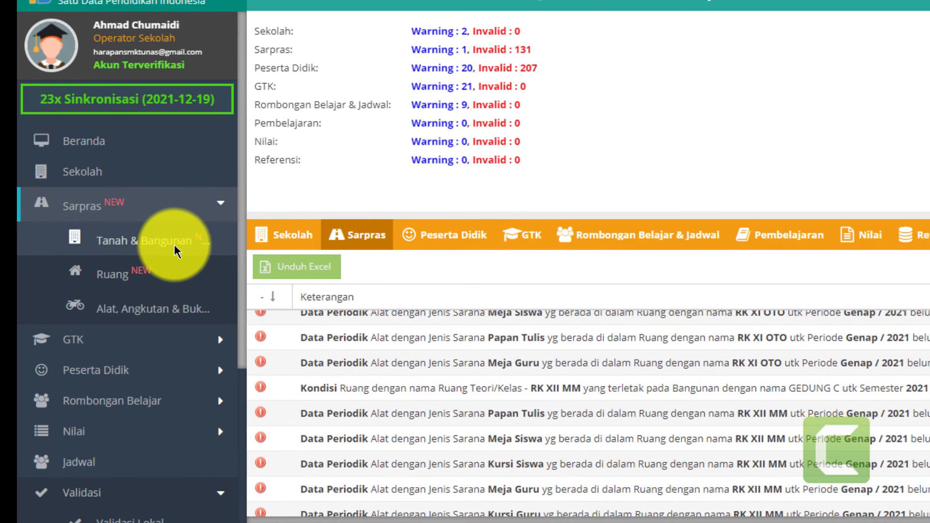
{"action": "left_click", "coordinate": [173, 244]}
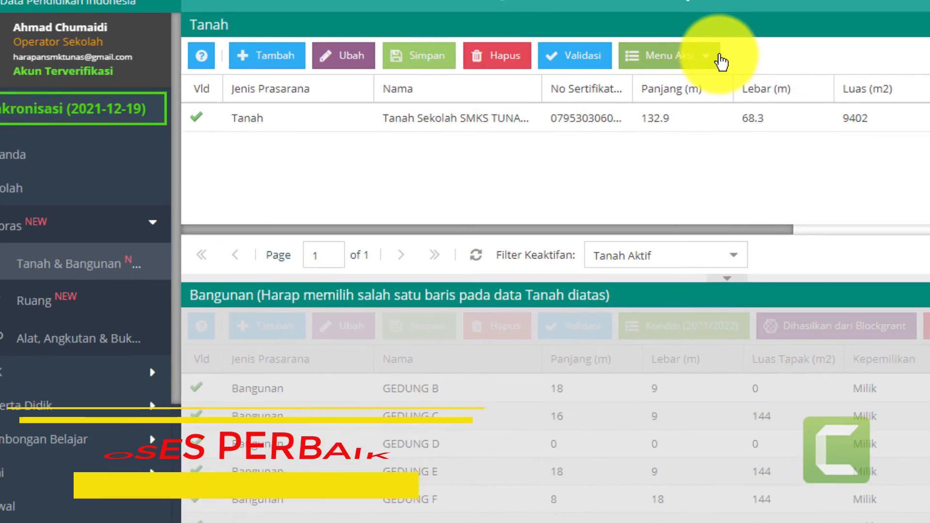
- Run Salin Data Periodik, copying 20 buildings, 32 rooms, 81 equipment and 5 book records
{"action": "left_click", "coordinate": [728, 53]}
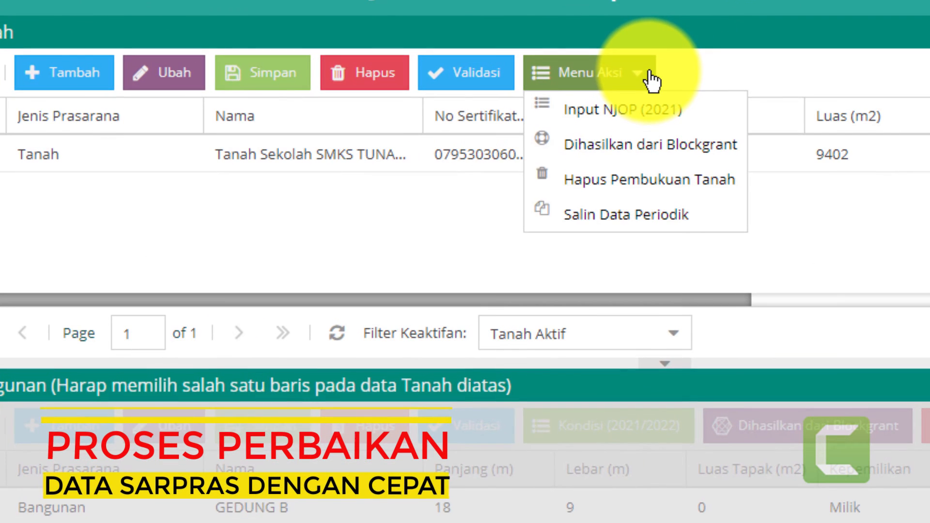
{"action": "left_click", "coordinate": [614, 218]}
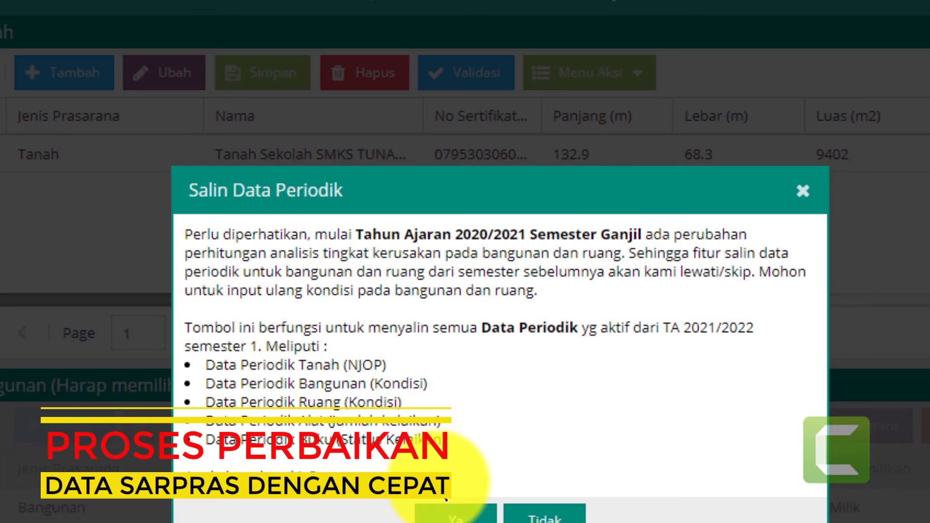
{"action": "left_click", "coordinate": [454, 518]}
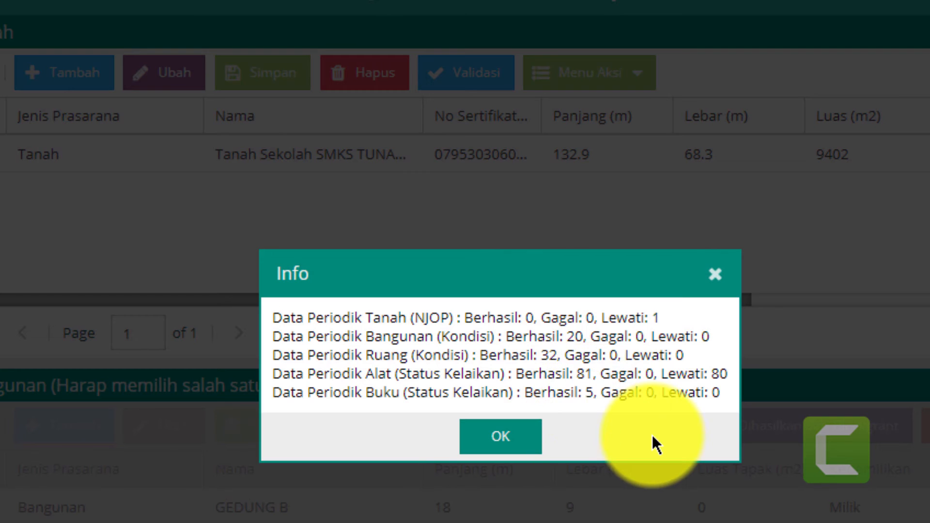
{"action": "left_click", "coordinate": [494, 443]}
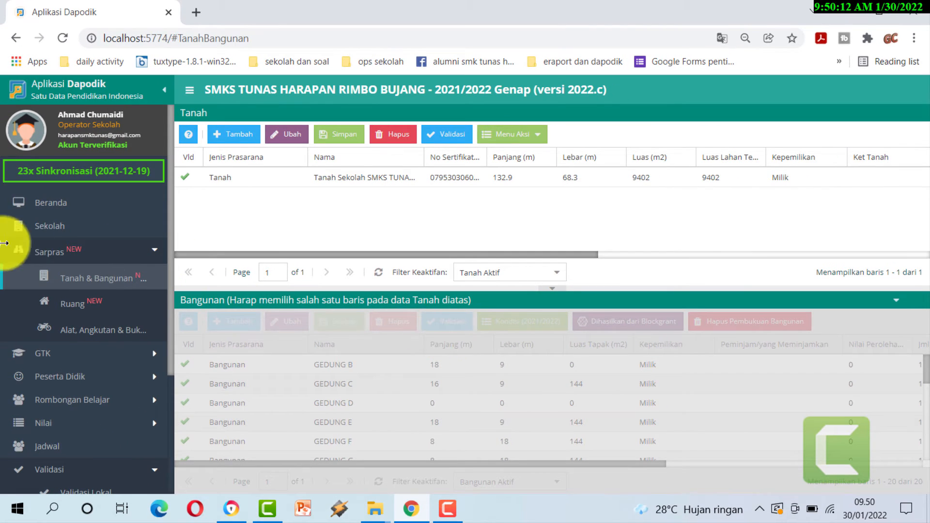
- Review Ruang and Alat di luar Ruangan, then reopen Validasi Lokal showing Sarpras 131 invalid
{"action": "left_click", "coordinate": [80, 306]}
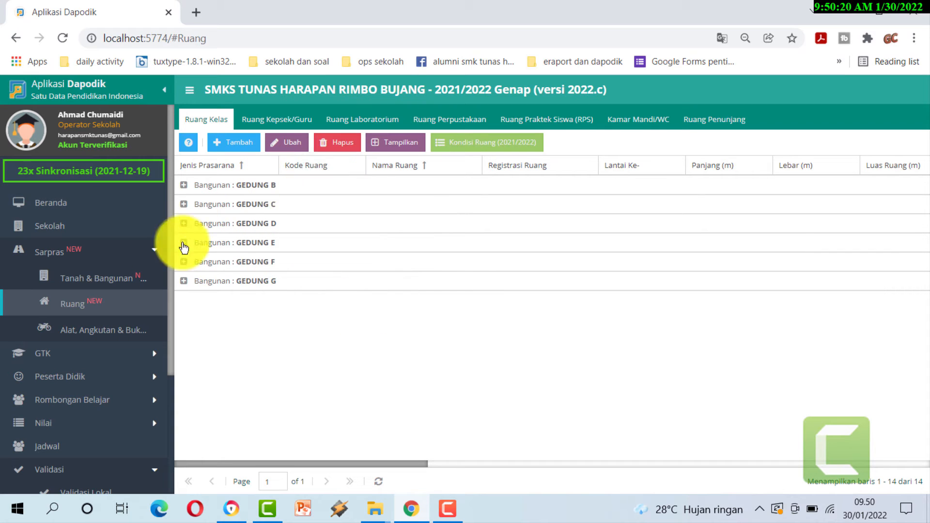
{"action": "left_click", "coordinate": [103, 330]}
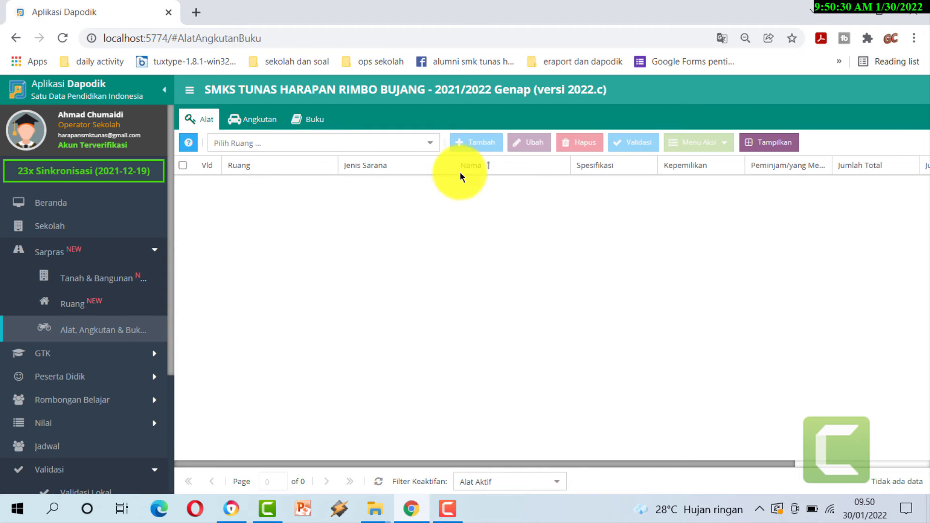
{"action": "left_click", "coordinate": [431, 144]}
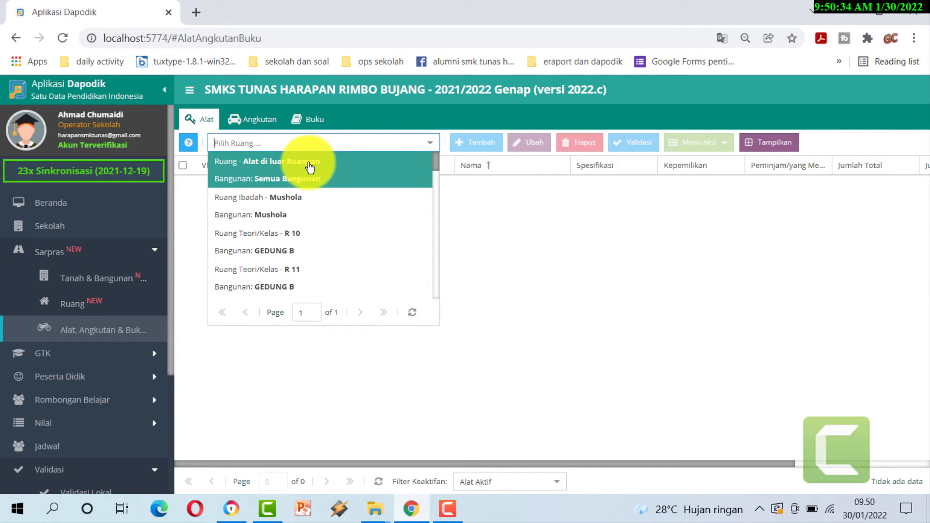
{"action": "left_click", "coordinate": [310, 167]}
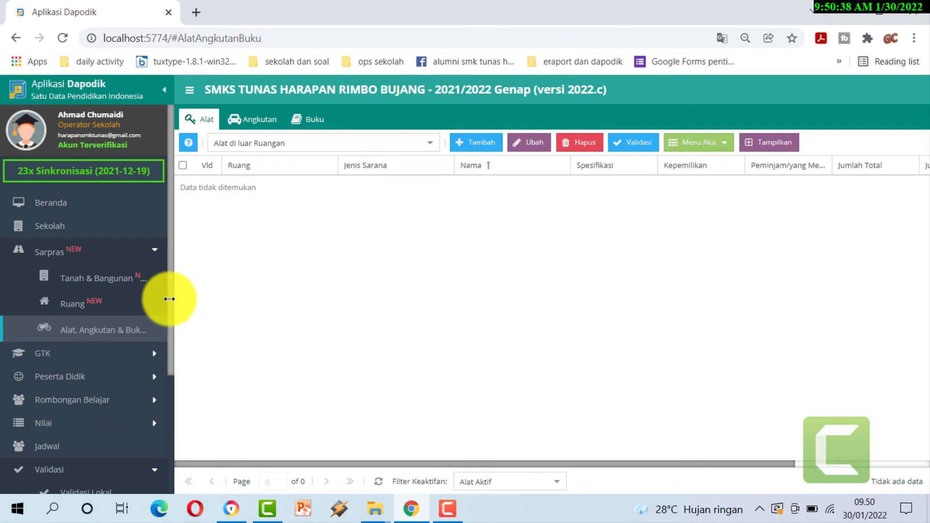
{"action": "left_click", "coordinate": [75, 494]}
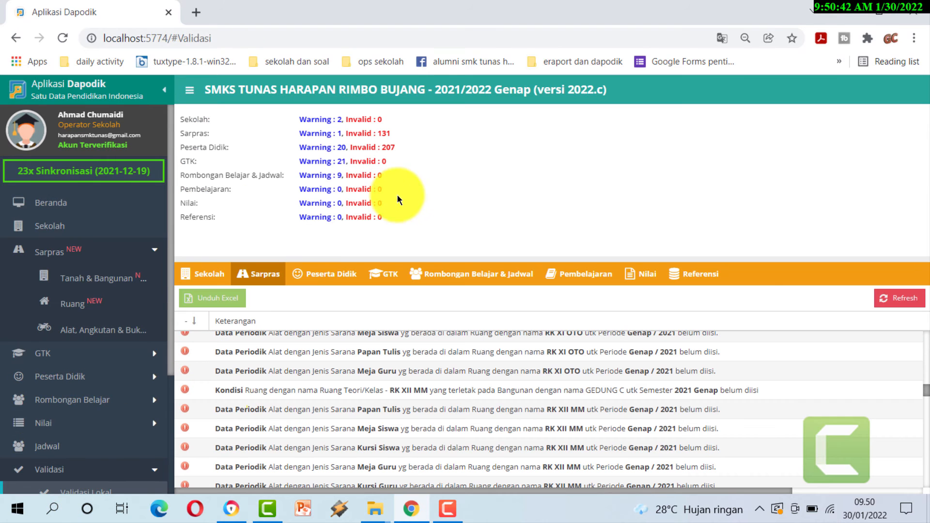
- Refresh validation so Sarpras shows 0 invalid, then review the 207 invalid Peserta Didik entries
{"action": "left_click", "coordinate": [913, 300]}
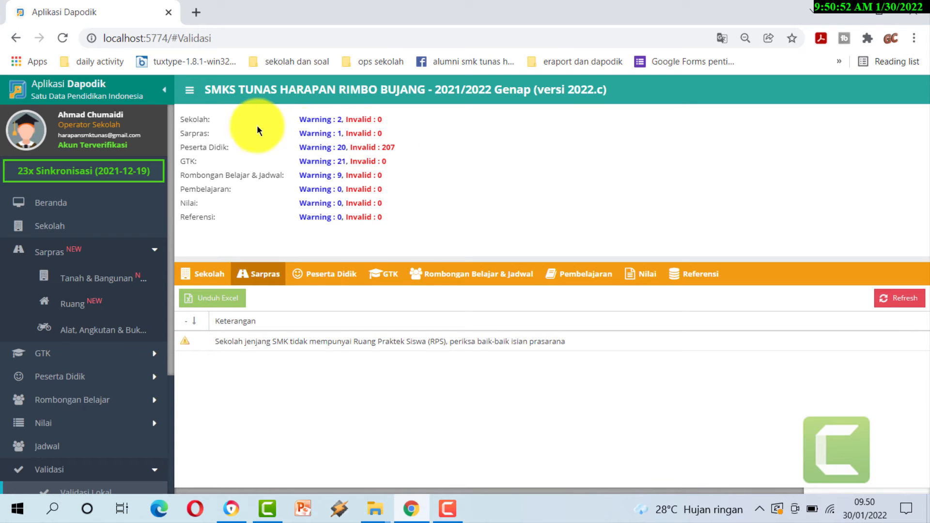
{"action": "left_click", "coordinate": [341, 278]}
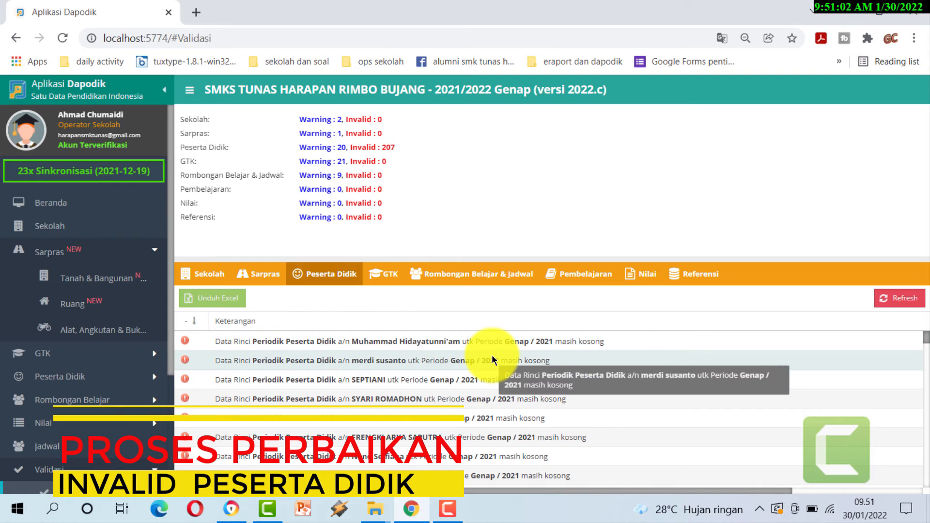
{"action": "scroll", "coordinate": [492, 359], "scroll_direction": "down", "scroll_amount": 5}
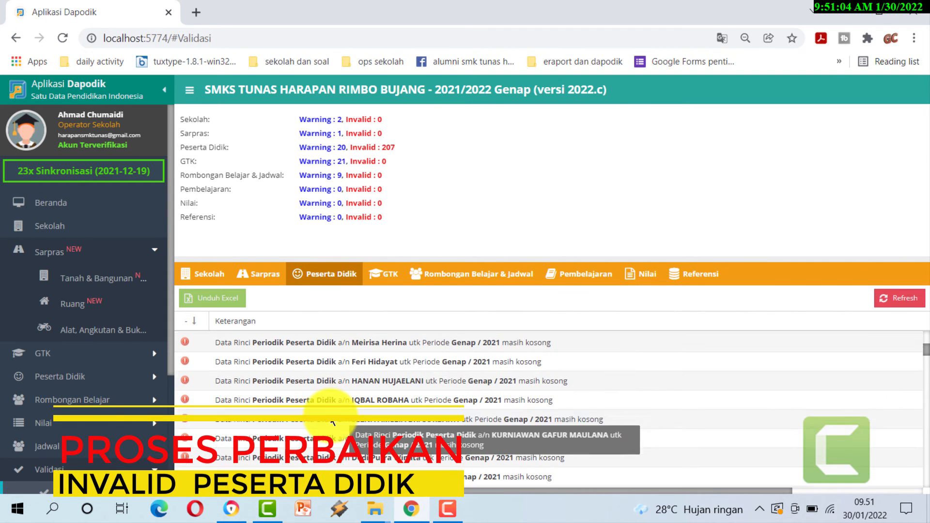
{"action": "scroll", "coordinate": [333, 422], "scroll_direction": "down", "scroll_amount": 8}
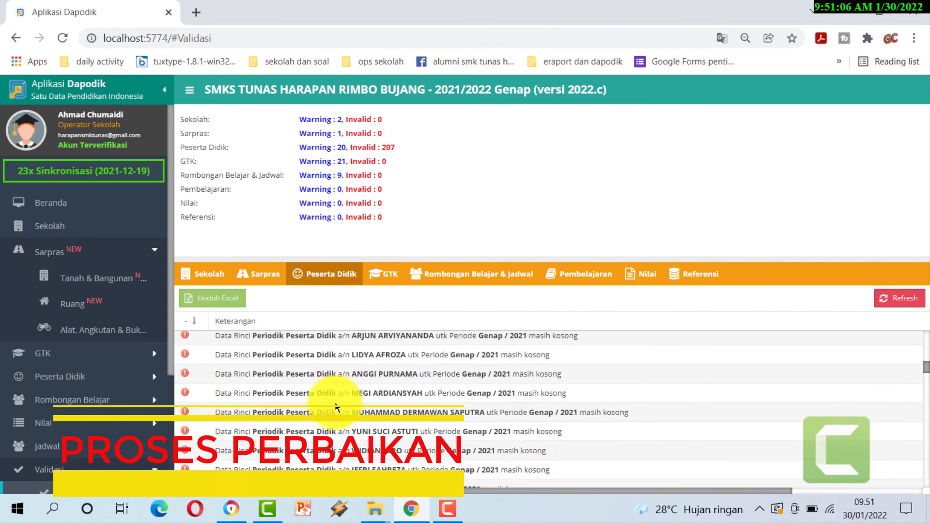
{"action": "scroll", "coordinate": [335, 405], "scroll_direction": "down", "scroll_amount": 10}
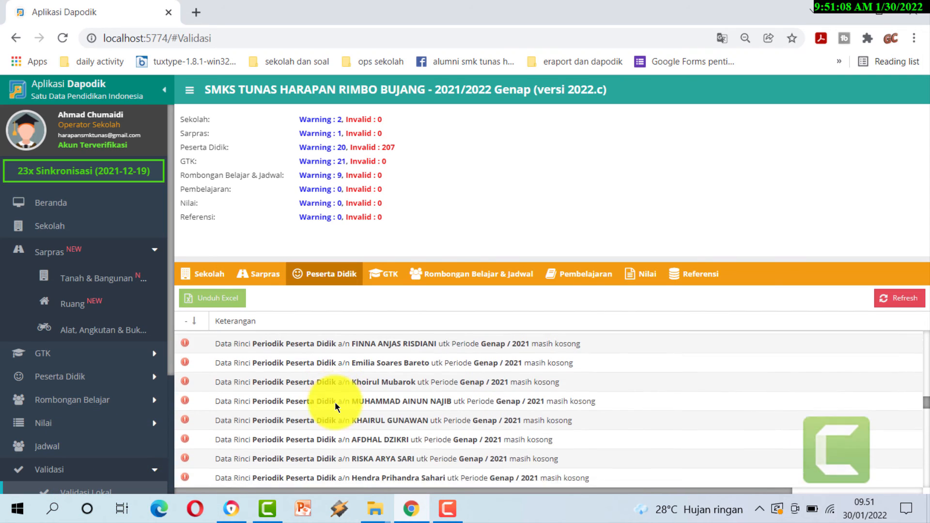
{"action": "scroll", "coordinate": [335, 403], "scroll_direction": "down", "scroll_amount": 10}
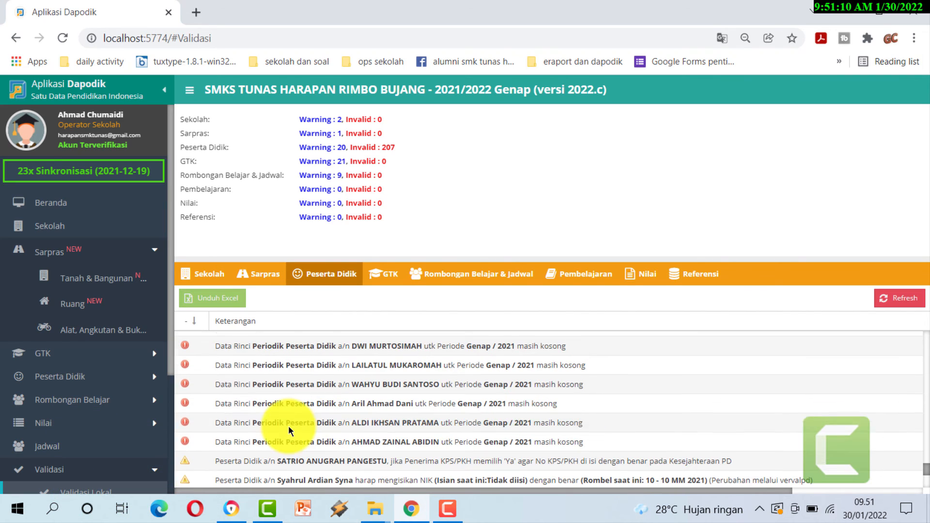
- Copy all 207 students' periodic data from semester 1 with Salin Data Periodik, 0 errors
{"action": "left_click", "coordinate": [48, 375]}
{"action": "left_click", "coordinate": [86, 400]}
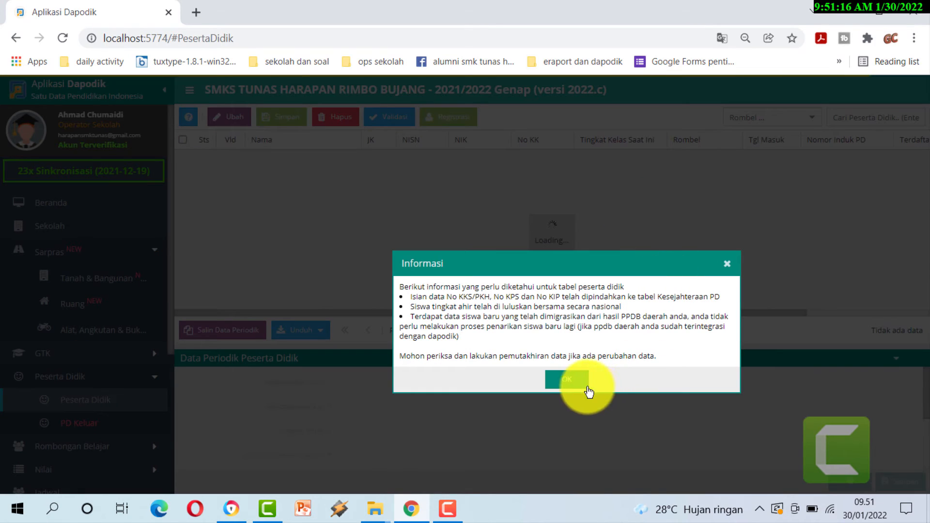
{"action": "left_click", "coordinate": [576, 380]}
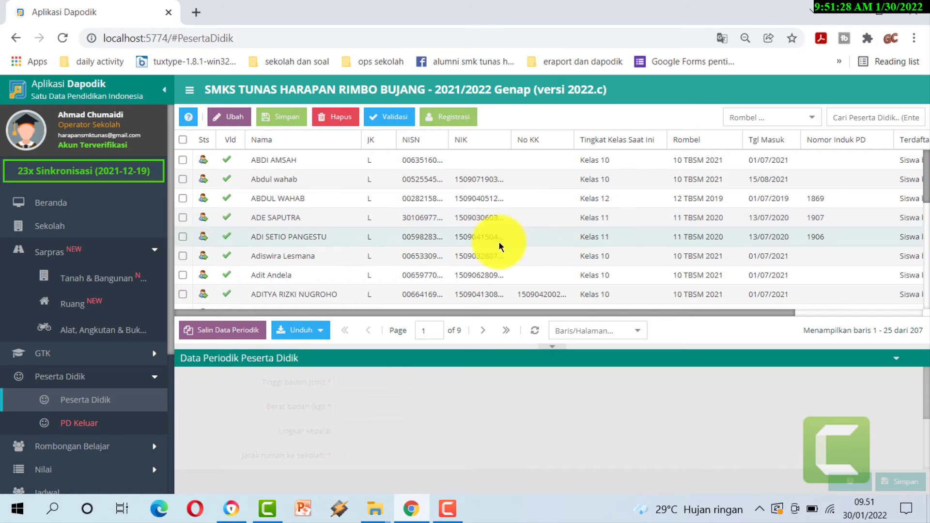
{"action": "left_click", "coordinate": [220, 339]}
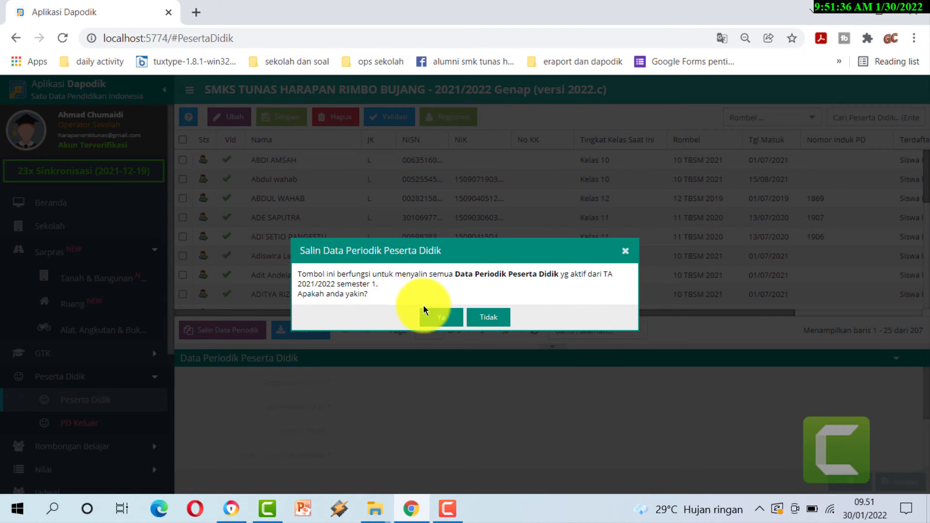
{"action": "left_click", "coordinate": [440, 319]}
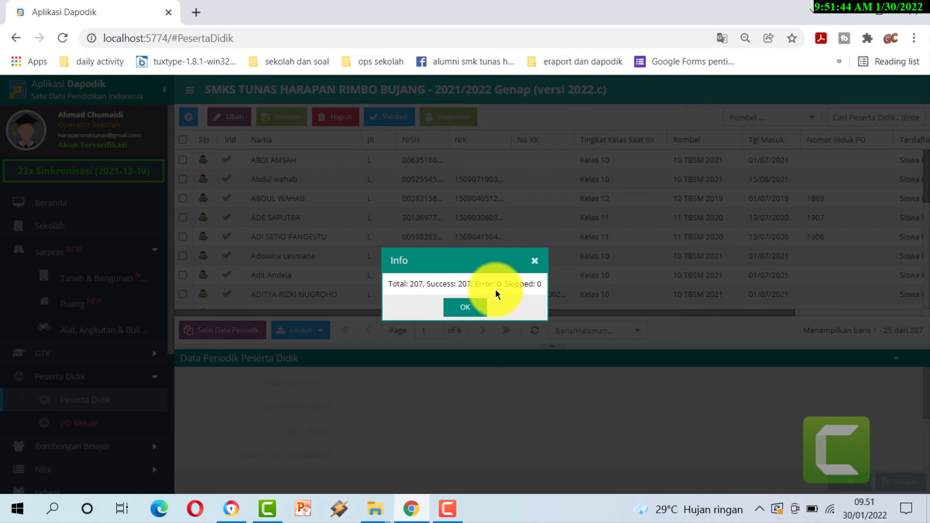
{"action": "left_click", "coordinate": [464, 308]}
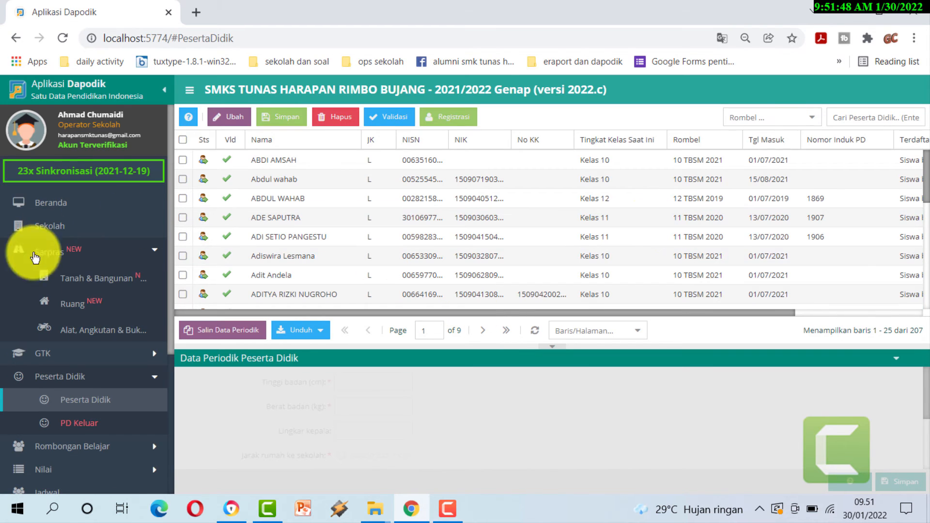
- Refresh Validasi Lokal and review Peserta Didik: 0 invalid, 73 warnings, mostly missing NIK
{"action": "scroll", "coordinate": [55, 324], "scroll_direction": "down", "scroll_amount": 3}
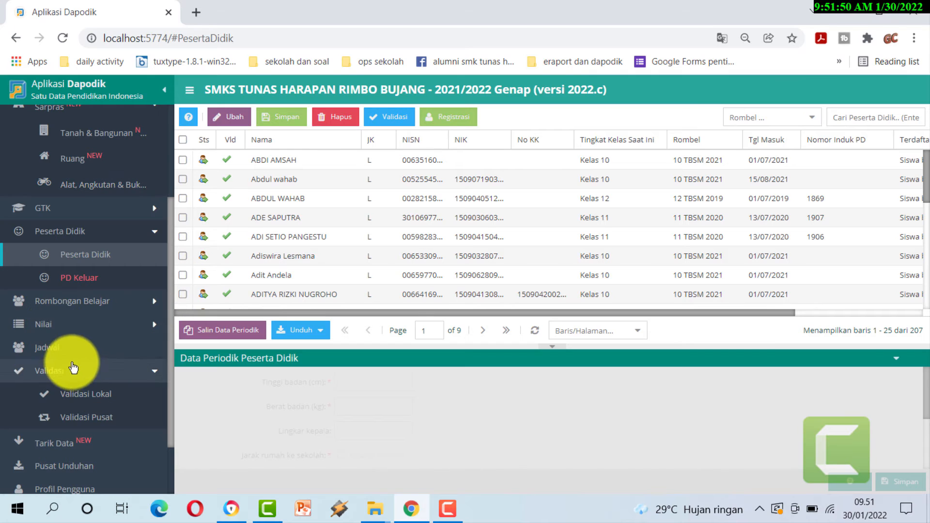
{"action": "left_click", "coordinate": [79, 394]}
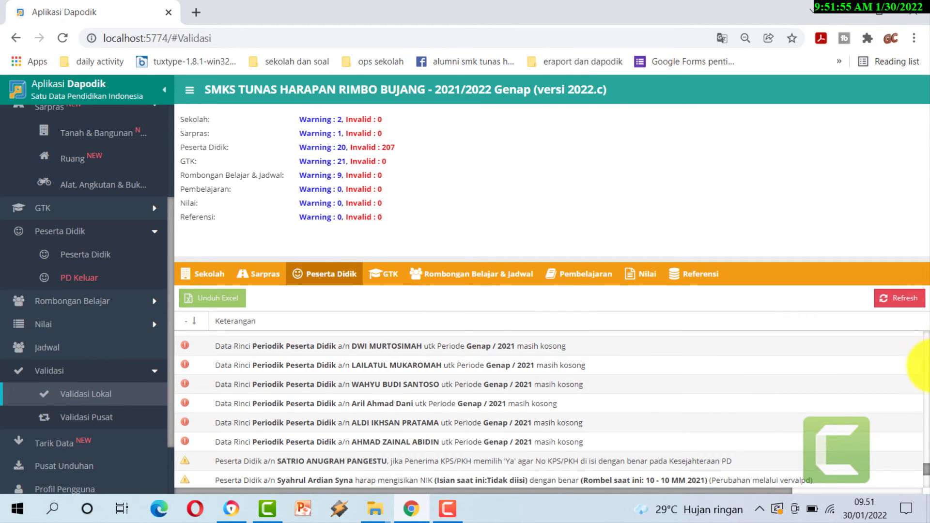
{"action": "left_click", "coordinate": [896, 304]}
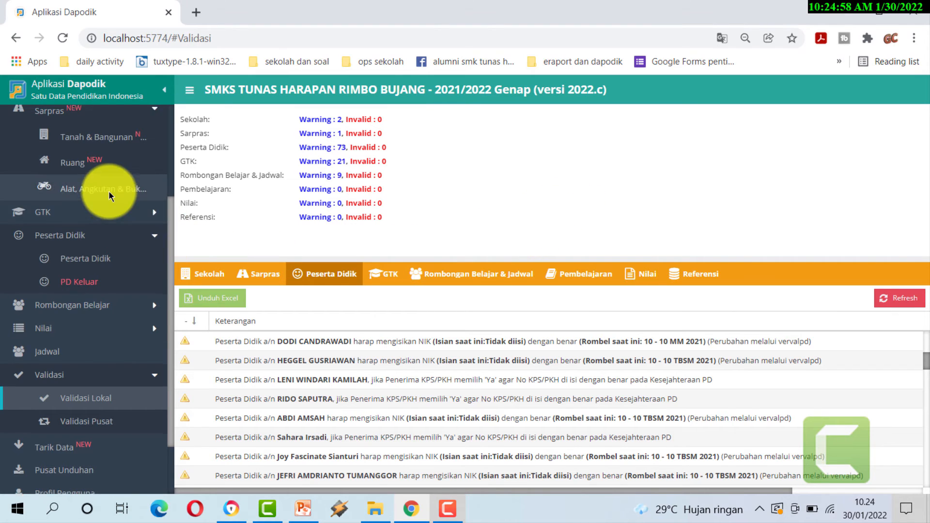
{"action": "scroll", "coordinate": [109, 191], "scroll_direction": "up", "scroll_amount": 3}
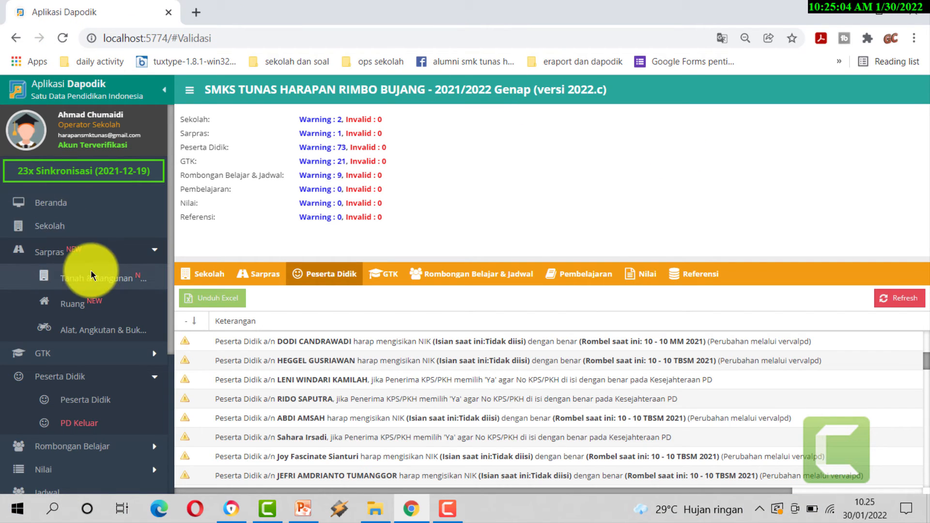
{"action": "scroll", "coordinate": [91, 269], "scroll_direction": "down", "scroll_amount": 5}
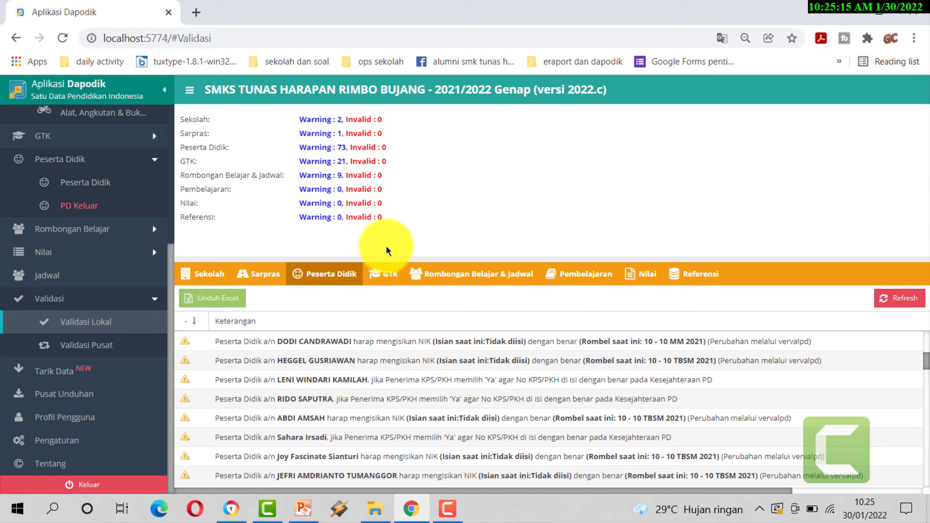
{"action": "scroll", "coordinate": [146, 189], "scroll_direction": "up", "scroll_amount": 5}
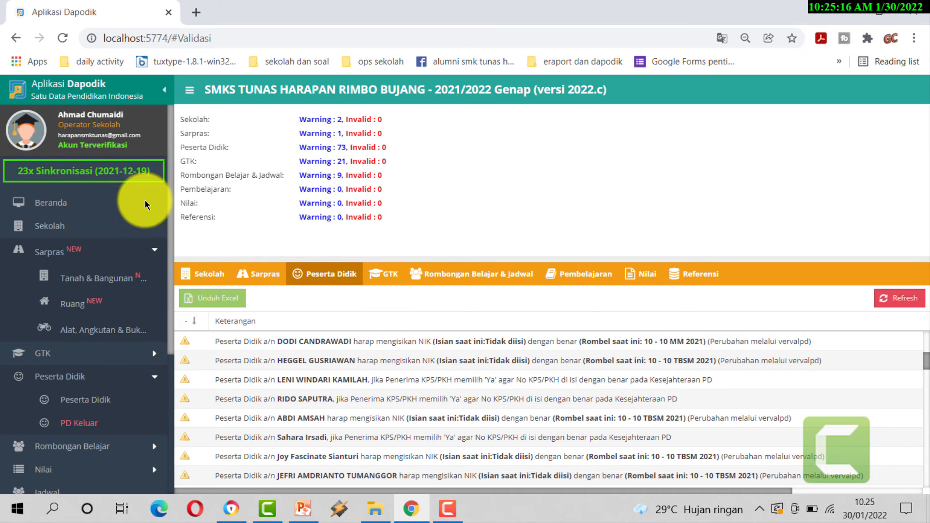
- Go from the dashboard through Profil Pengguna in the sidebar to the Pengaturan page
{"action": "left_click", "coordinate": [45, 203]}
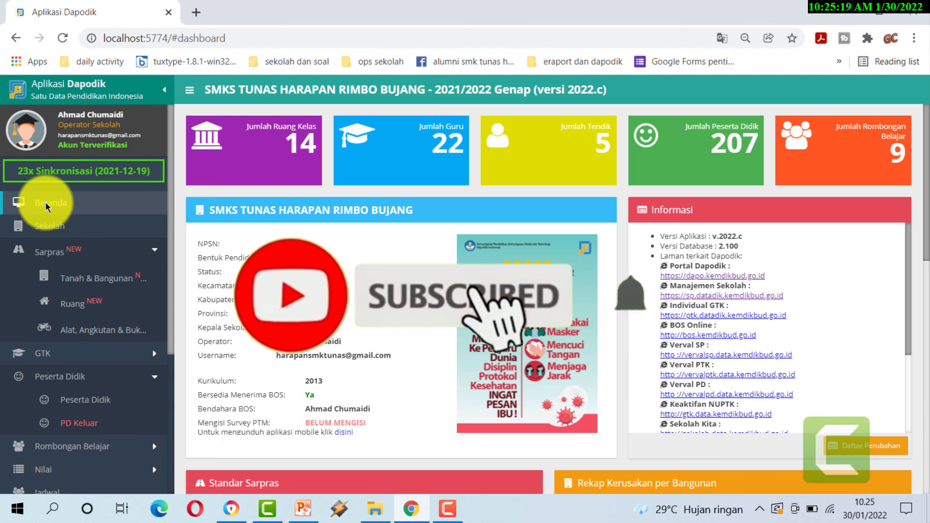
{"action": "scroll", "coordinate": [456, 327], "scroll_direction": "down", "scroll_amount": 5}
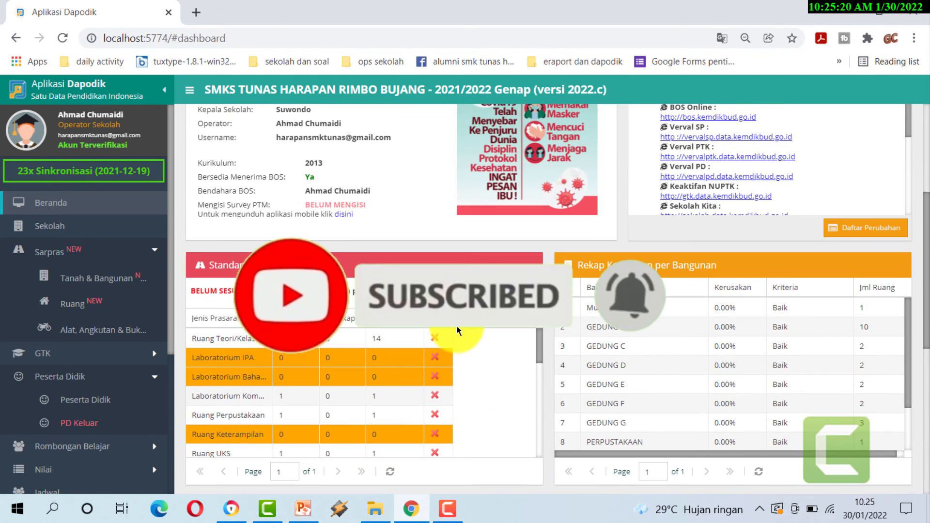
{"action": "scroll", "coordinate": [456, 324], "scroll_direction": "down", "scroll_amount": 7}
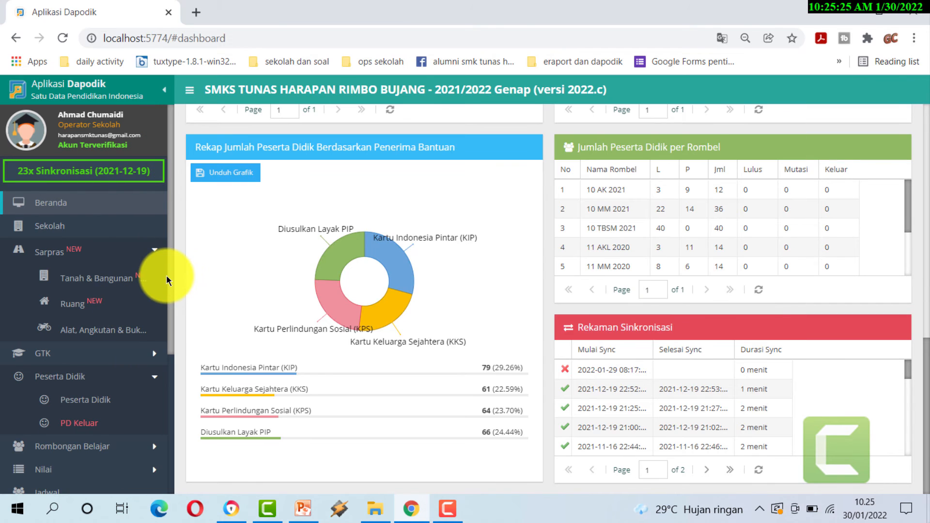
{"action": "left_click_drag", "start_coordinate": [174, 286], "coordinate": [153, 409]}
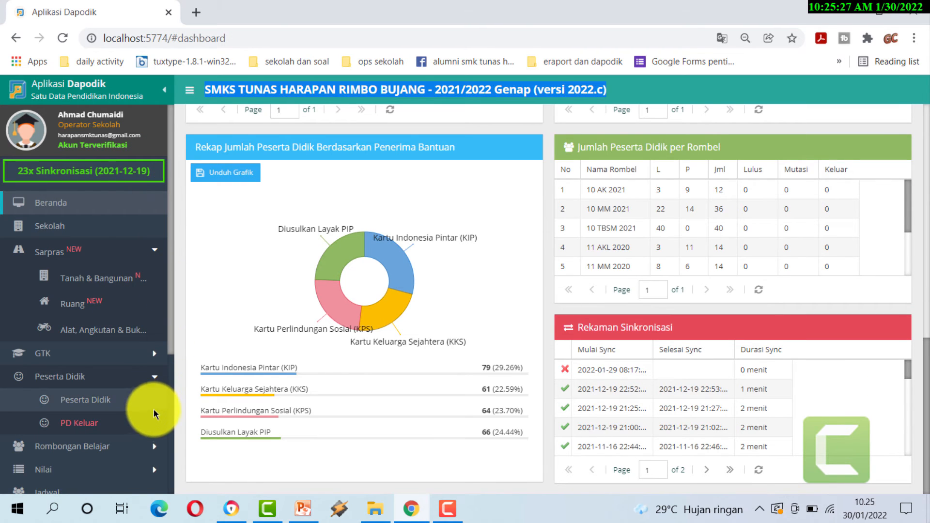
{"action": "scroll", "coordinate": [118, 338], "scroll_direction": "down", "scroll_amount": 5}
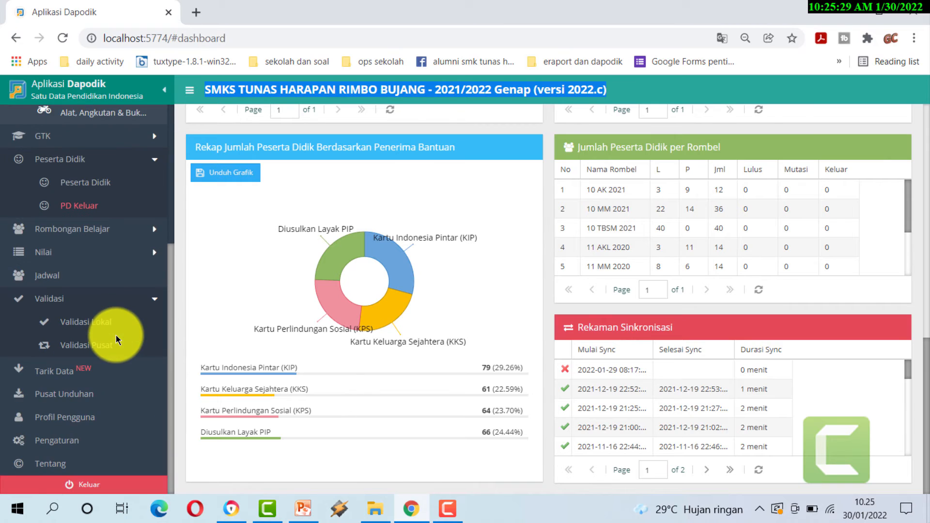
{"action": "left_click", "coordinate": [79, 420]}
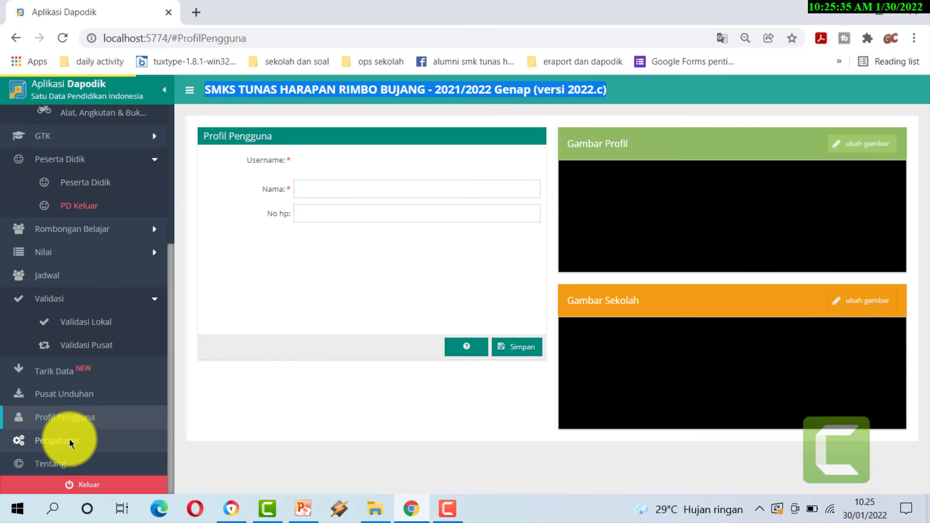
{"action": "left_click", "coordinate": [69, 439]}
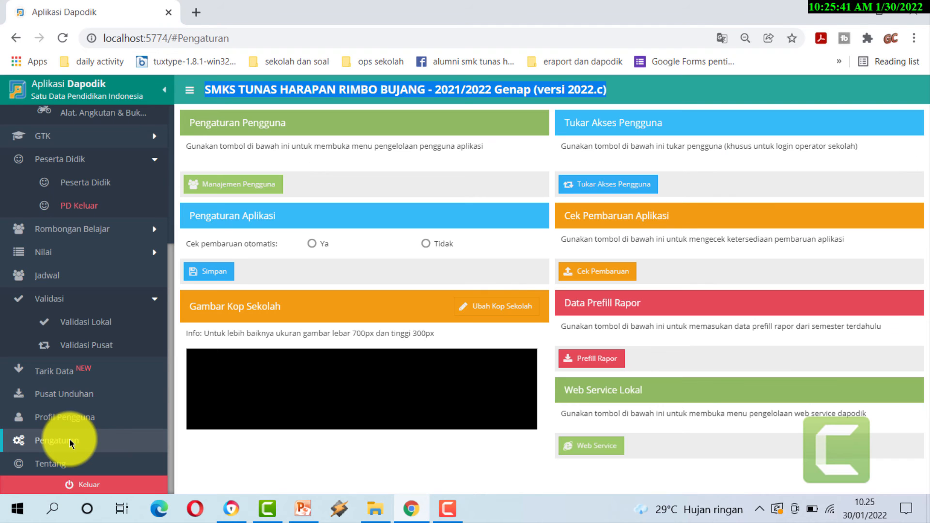
- Start Tukar Akses Pengguna and enter the school registration code to pass the check
{"action": "left_click", "coordinate": [605, 187]}
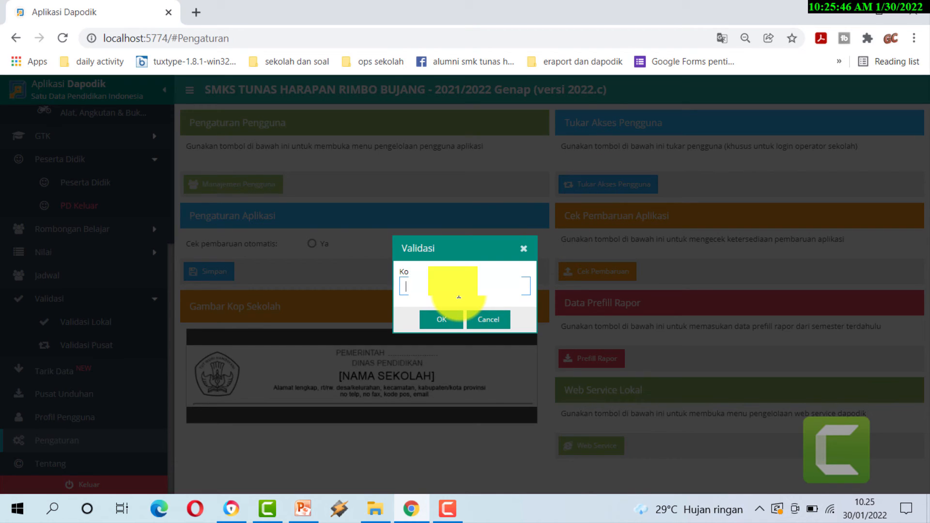
{"action": "type", "text": "6"}
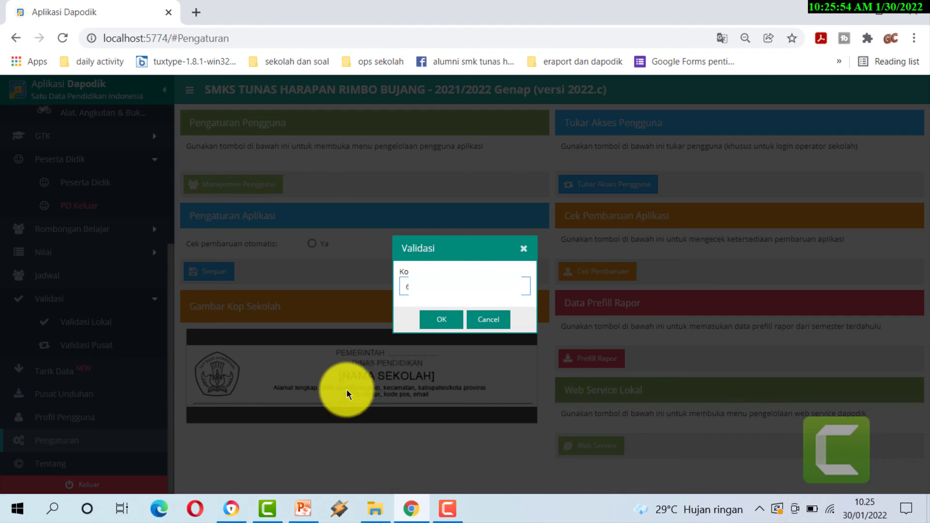
{"action": "left_click", "coordinate": [438, 320]}
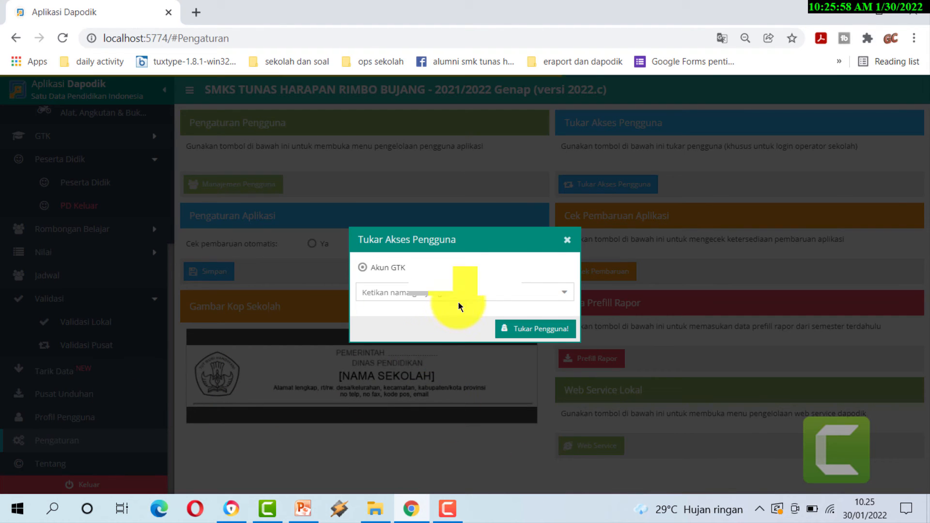
- Pick the teacher from the Akun GTK list and switch access to that account
{"action": "left_click", "coordinate": [564, 294]}
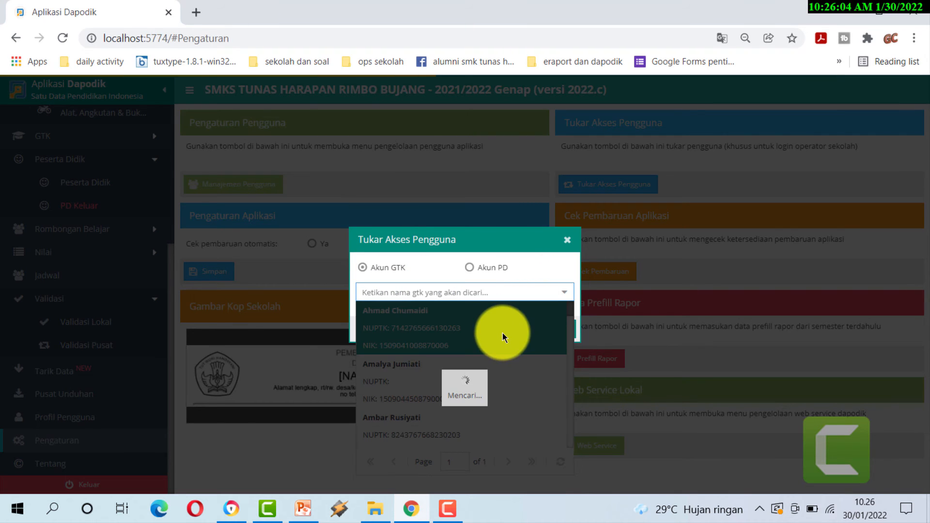
{"action": "scroll", "coordinate": [502, 339], "scroll_direction": "down", "scroll_amount": 5}
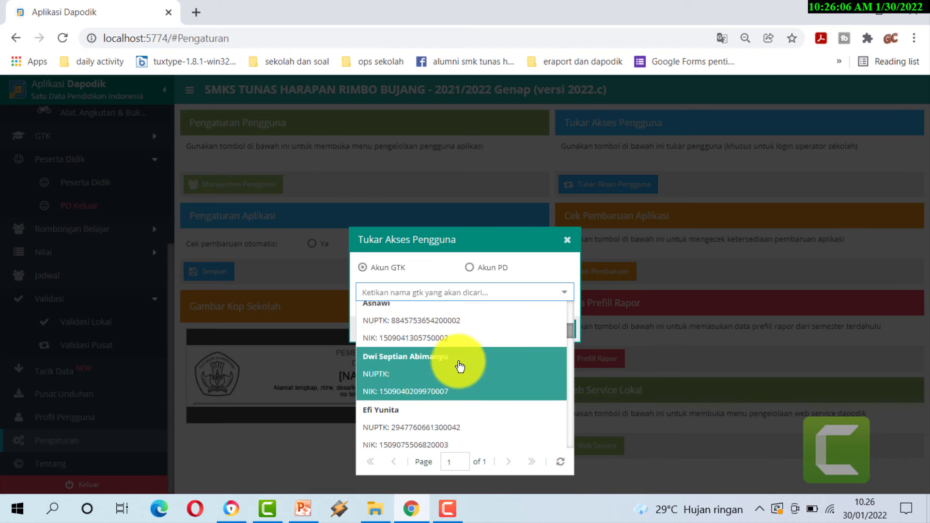
{"action": "scroll", "coordinate": [454, 368], "scroll_direction": "down", "scroll_amount": 10}
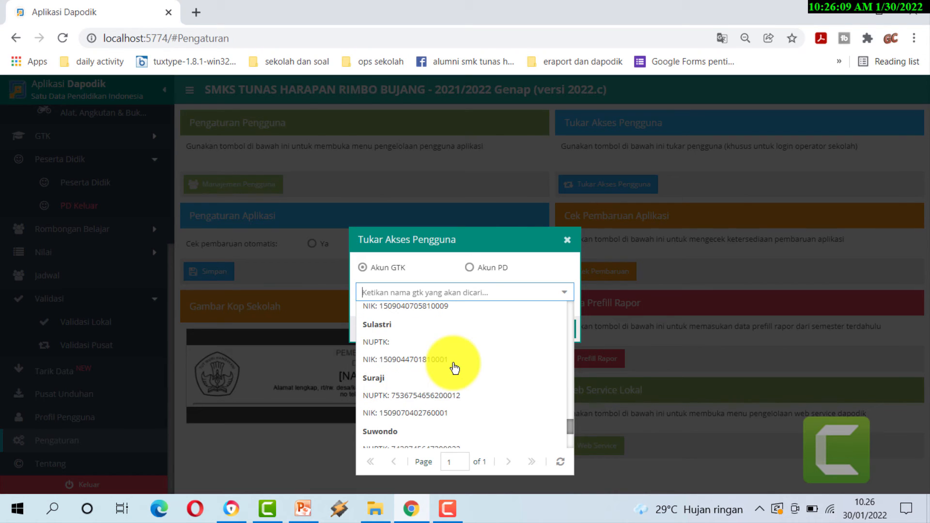
{"action": "left_click", "coordinate": [402, 439]}
{"action": "left_click", "coordinate": [522, 329]}
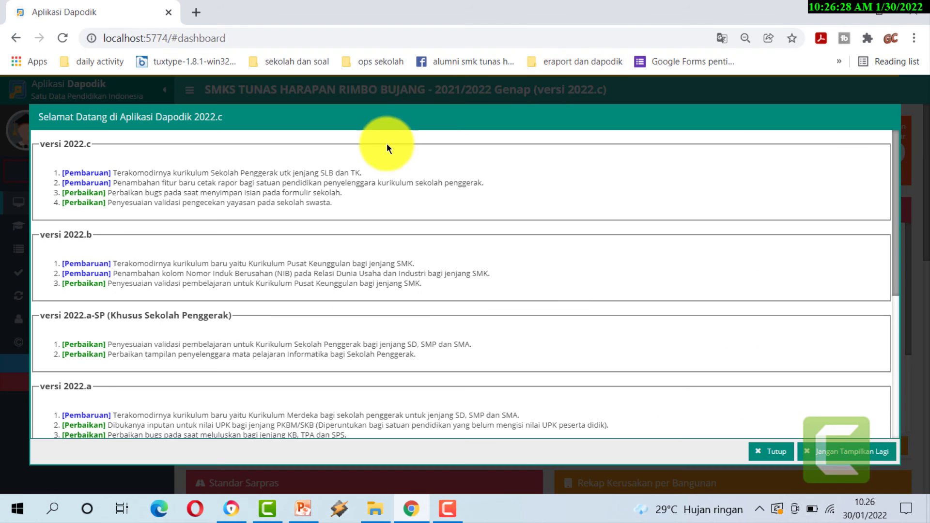
- Dismiss the welcome notes, open Sinkronisasi's validation reminder, then open a Chrome incognito window
{"action": "left_click", "coordinate": [770, 451]}
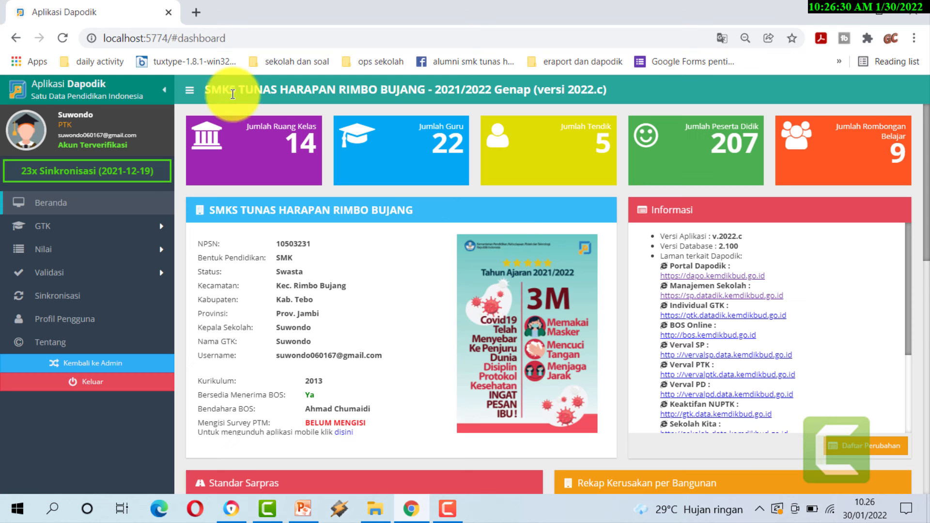
{"action": "left_click", "coordinate": [60, 296]}
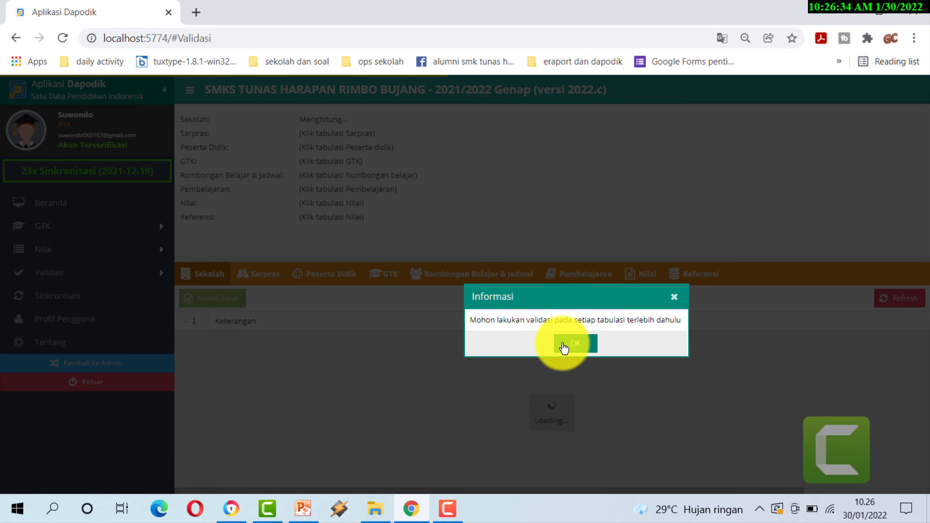
{"action": "left_click", "coordinate": [568, 346]}
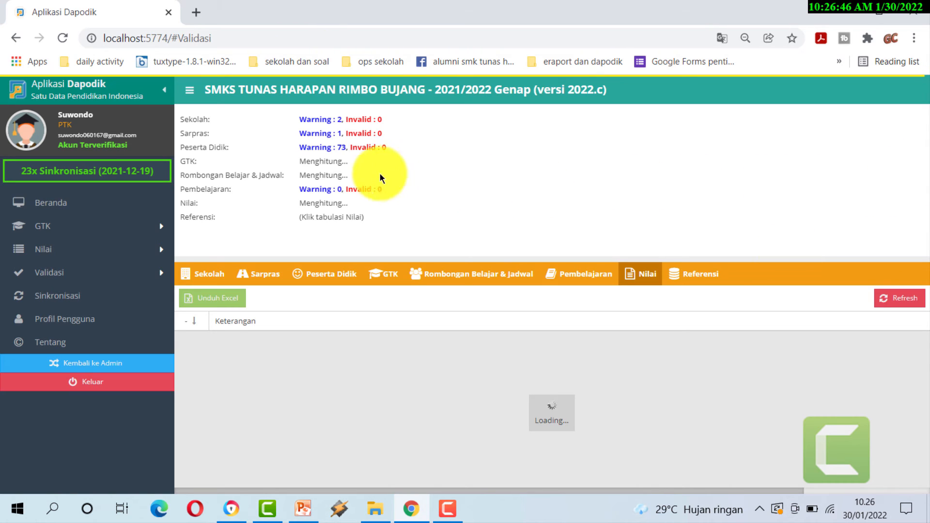
{"action": "left_click", "coordinate": [913, 40]}
{"action": "left_click", "coordinate": [826, 94]}
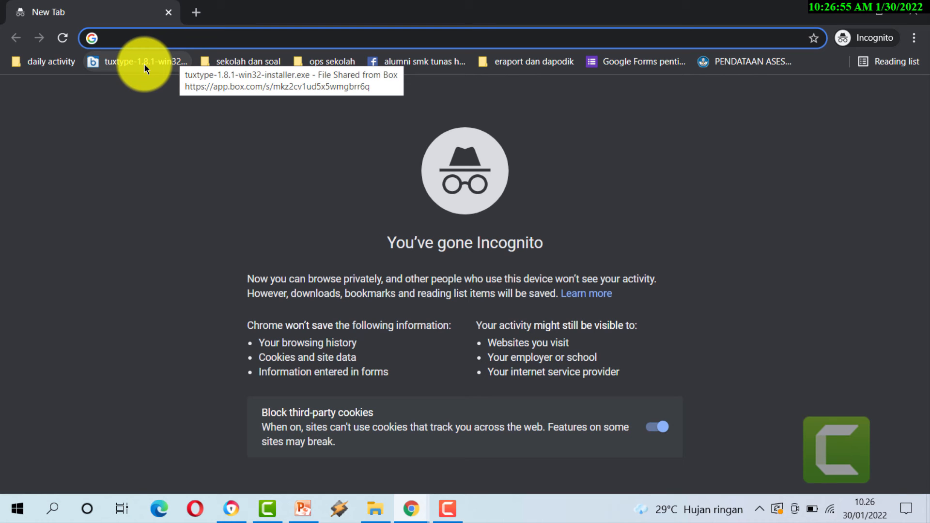
- Load localhost:5774 in the incognito window using the address bar's autocompletion
{"action": "type", "text": "localhost:5774"}
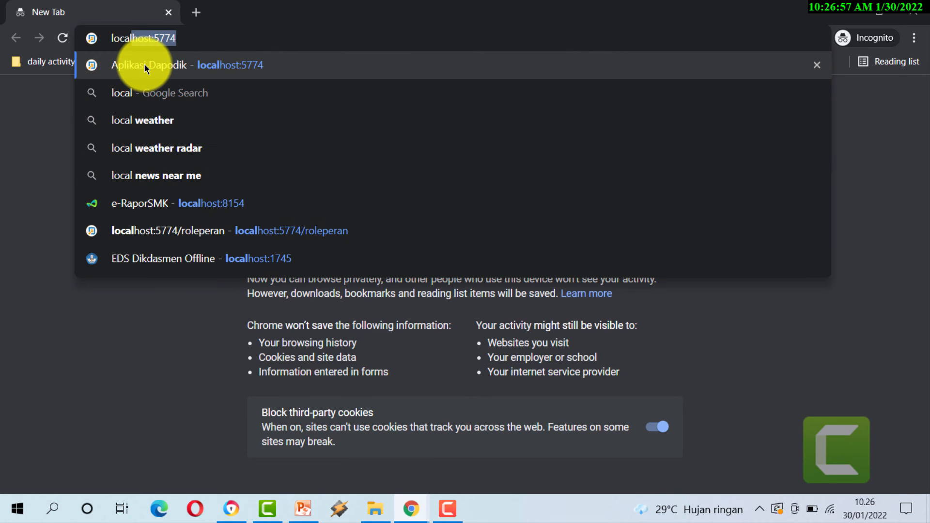
{"action": "key", "text": "Right"}
{"action": "key", "text": "Return"}
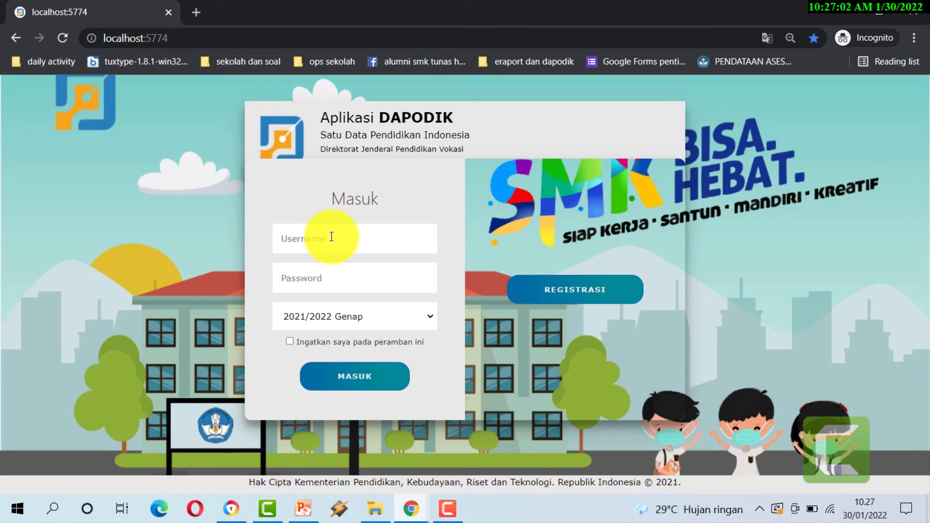
- Log in to 2021/2022 Genap with the teacher's saved username and password
{"action": "left_click", "coordinate": [324, 239]}
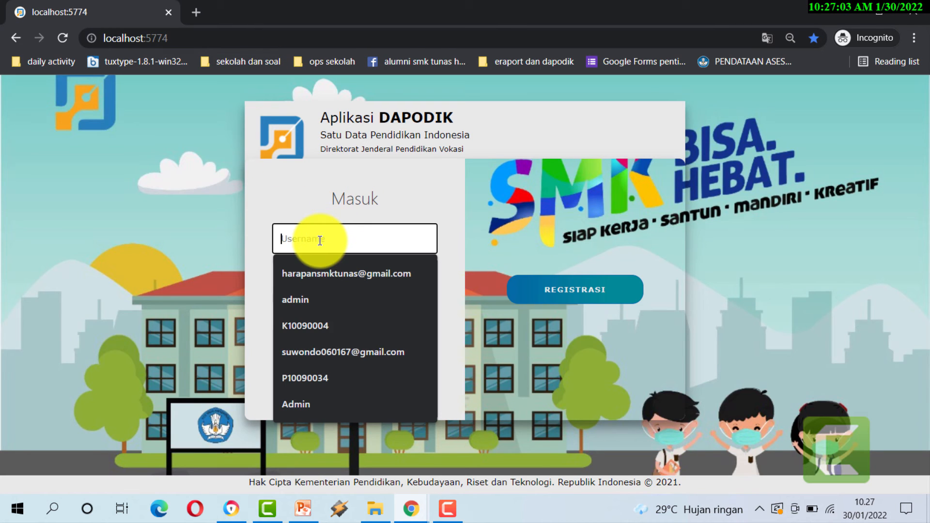
{"action": "left_click", "coordinate": [341, 353]}
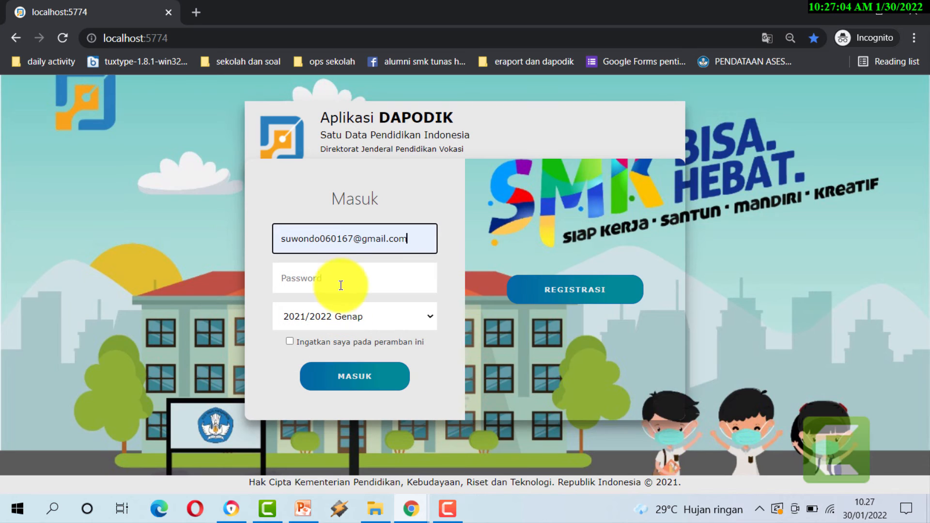
{"action": "left_click", "coordinate": [299, 288]}
{"action": "type", "text": "*"}
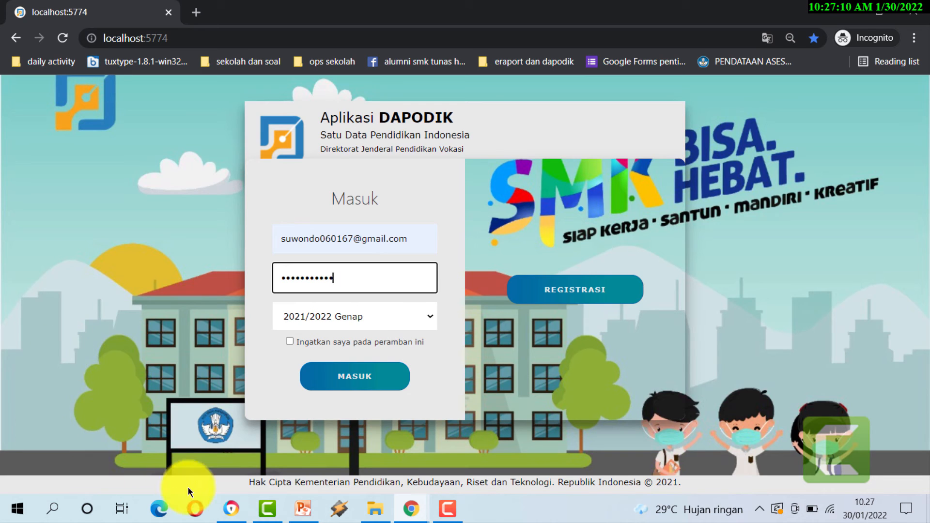
{"action": "left_click", "coordinate": [357, 379]}
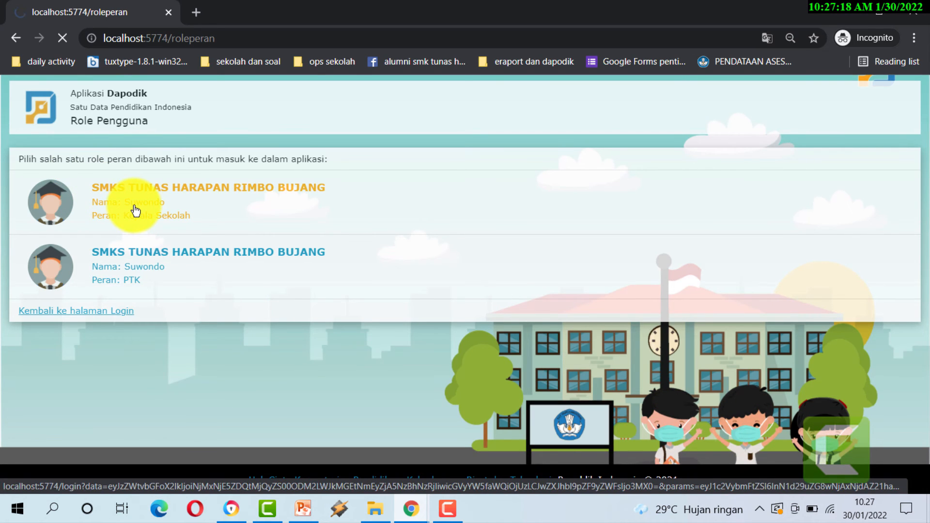
- Enter the PTK dashboard under the first role, dismiss the welcome notes, and close the playback window
{"action": "left_click", "coordinate": [135, 209]}
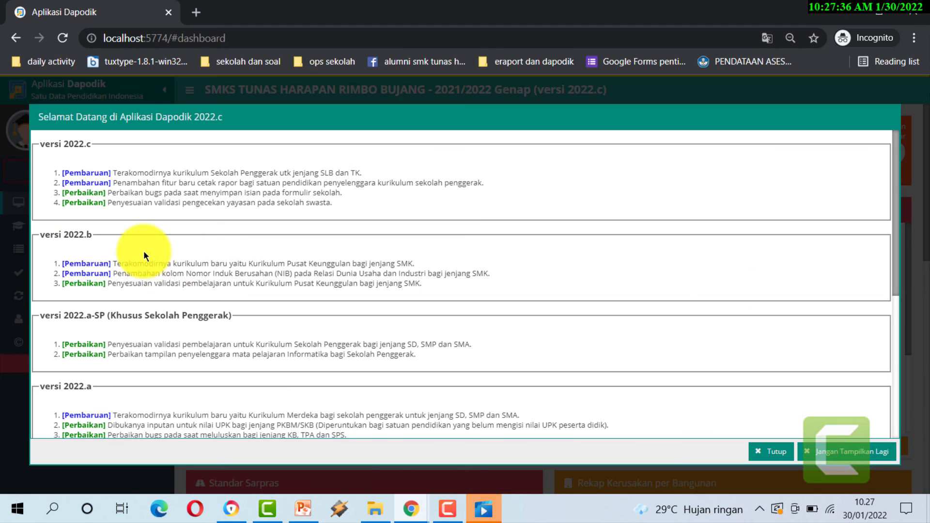
{"action": "left_click", "coordinate": [773, 451]}
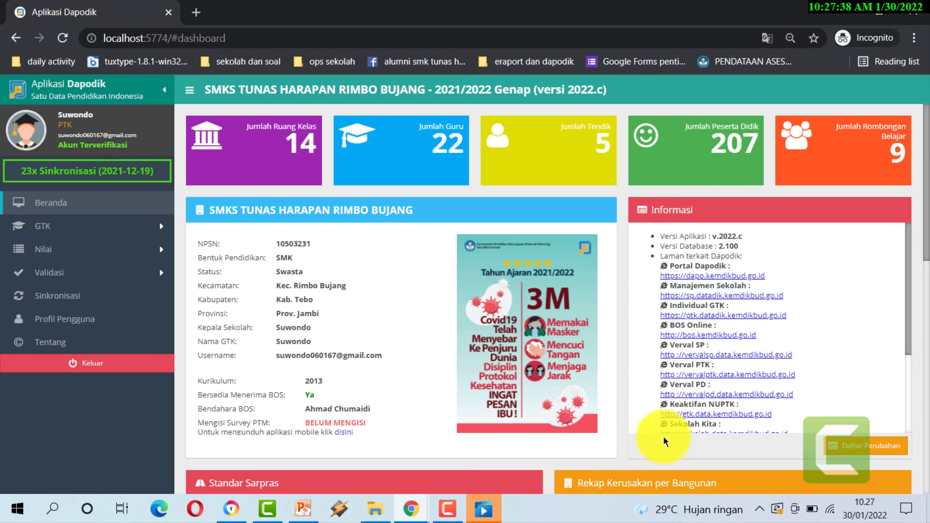
{"action": "left_click", "coordinate": [483, 506]}
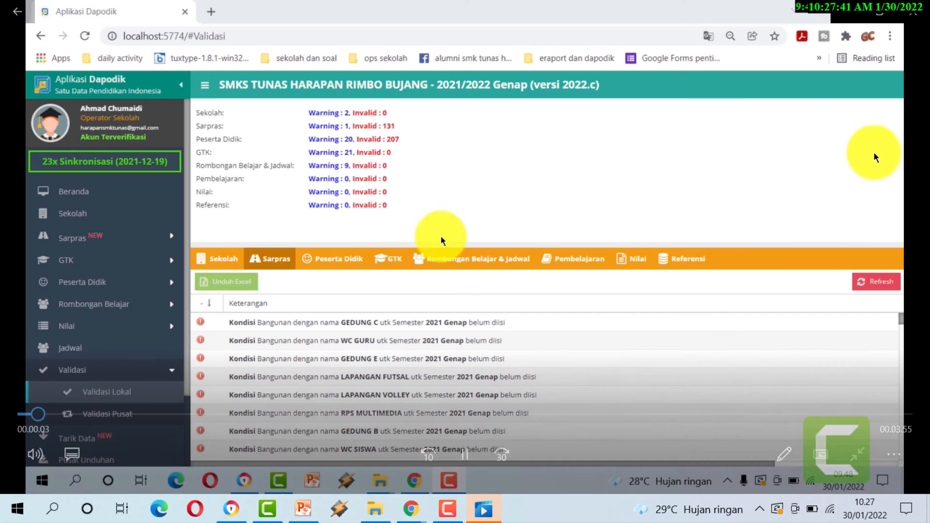
{"action": "left_click", "coordinate": [913, 13]}
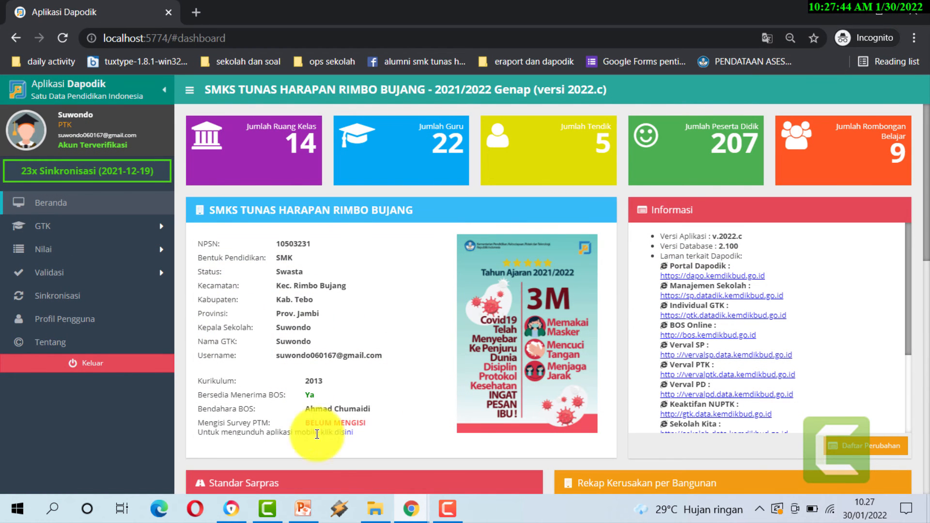
{"action": "mouse_move", "coordinate": [407, 508]}
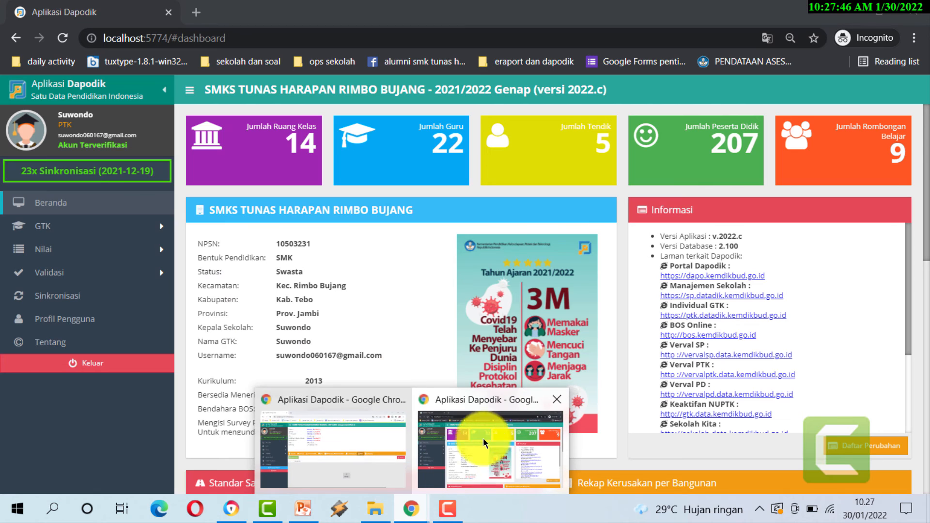
- Return to the teacher-session window and confirm Referensi shows 0 warnings and 0 invalid entries
{"action": "left_click", "coordinate": [357, 450]}
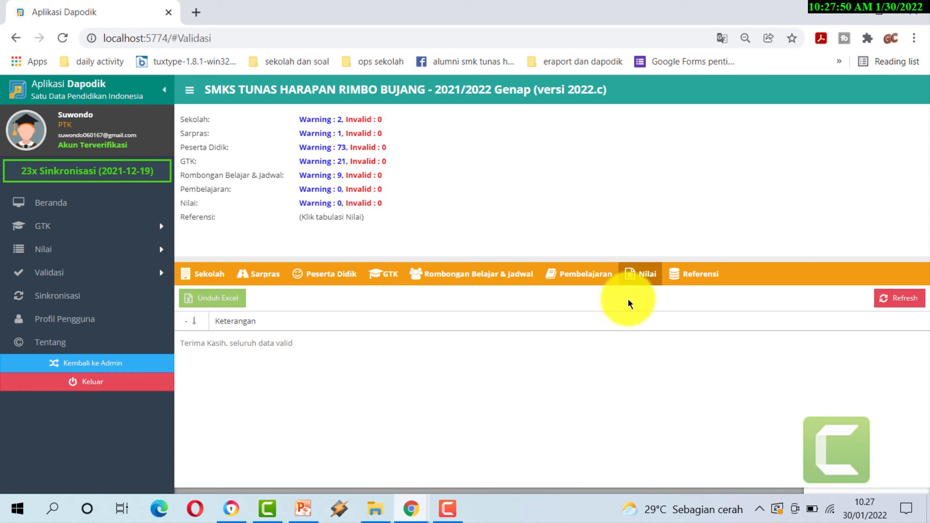
{"action": "left_click", "coordinate": [694, 281]}
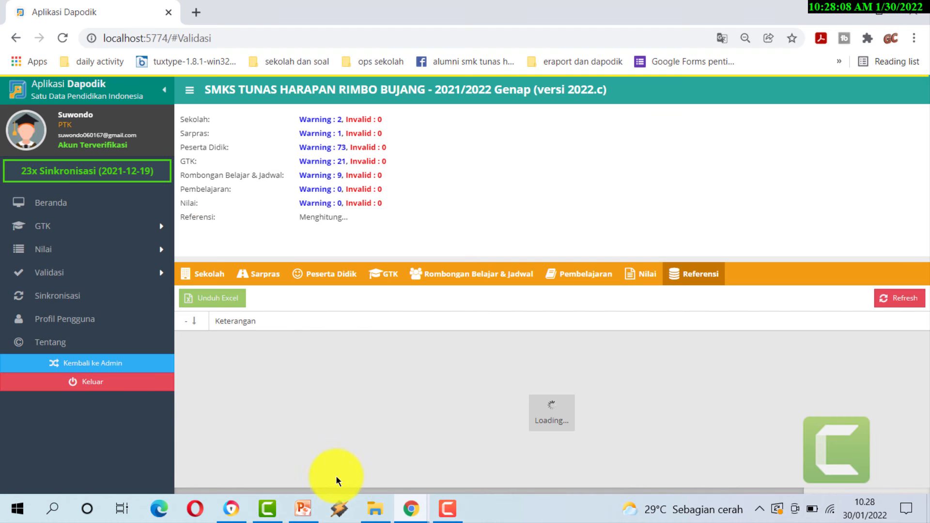
{"action": "left_click", "coordinate": [411, 509]}
{"action": "left_click", "coordinate": [444, 479]}
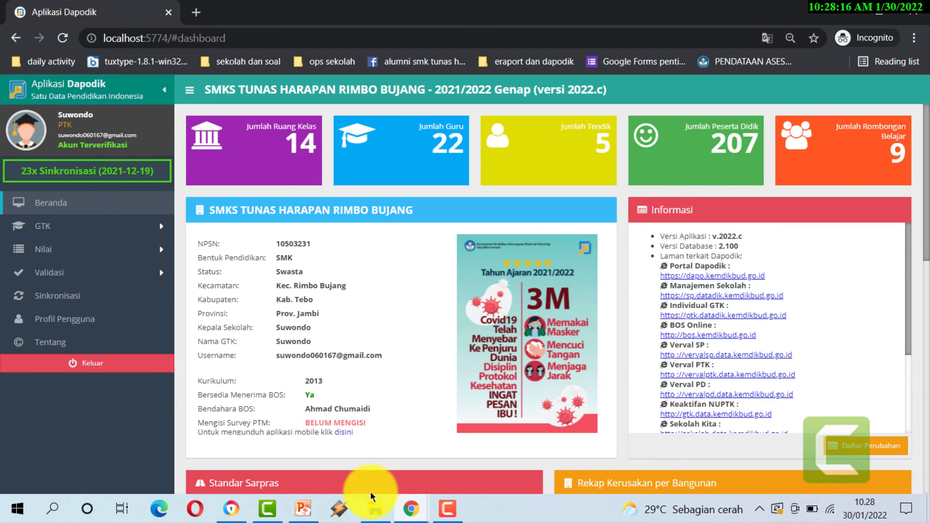
{"action": "mouse_move", "coordinate": [409, 508]}
{"action": "left_click", "coordinate": [364, 471]}
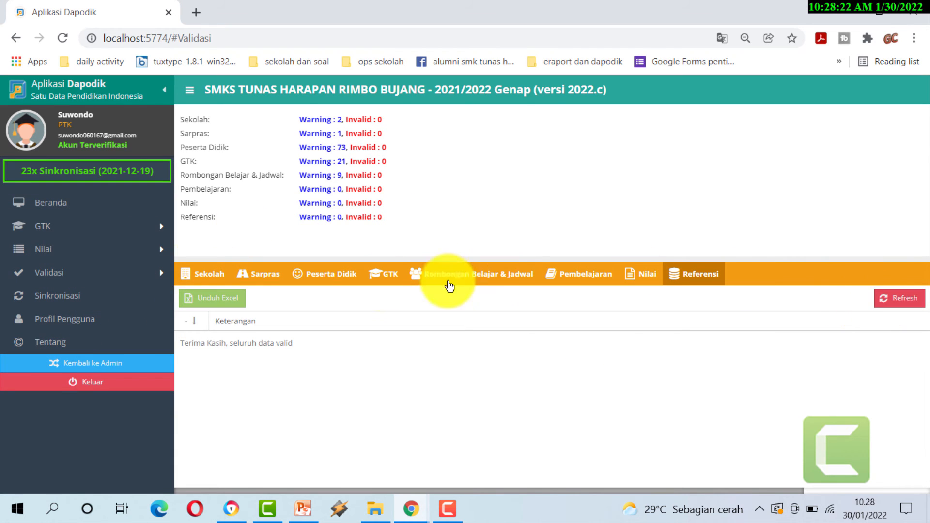
- Begin Sinkronisasi despite the 106 warnings, advance to step 2, and expand all data items
{"action": "left_click", "coordinate": [81, 297]}
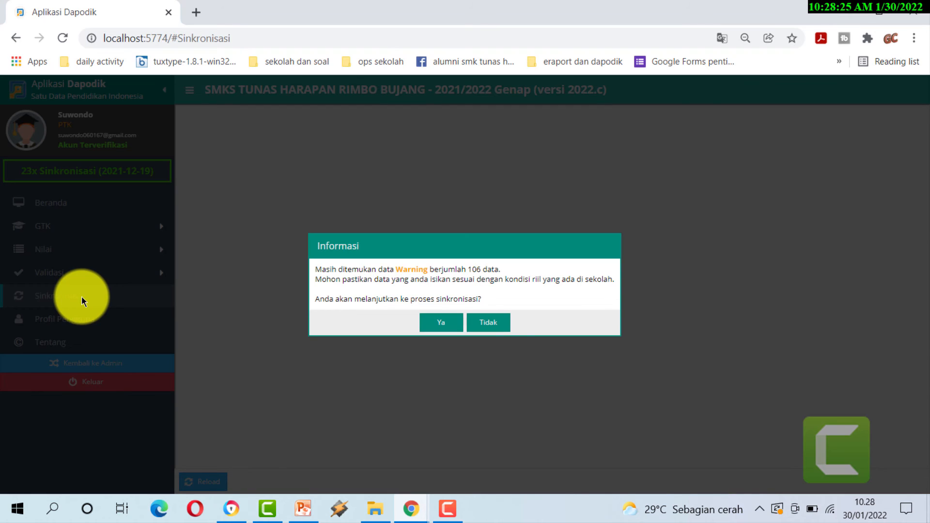
{"action": "left_click", "coordinate": [430, 322]}
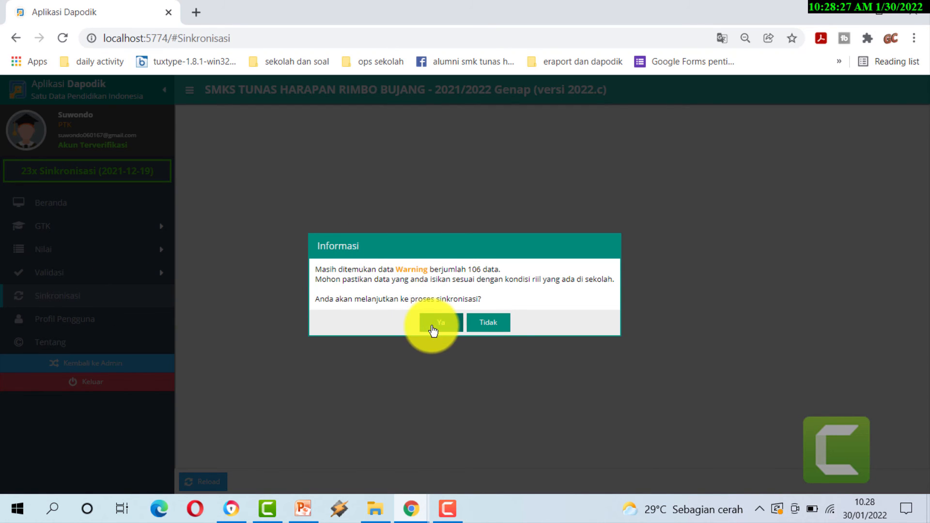
{"action": "left_click", "coordinate": [670, 447]}
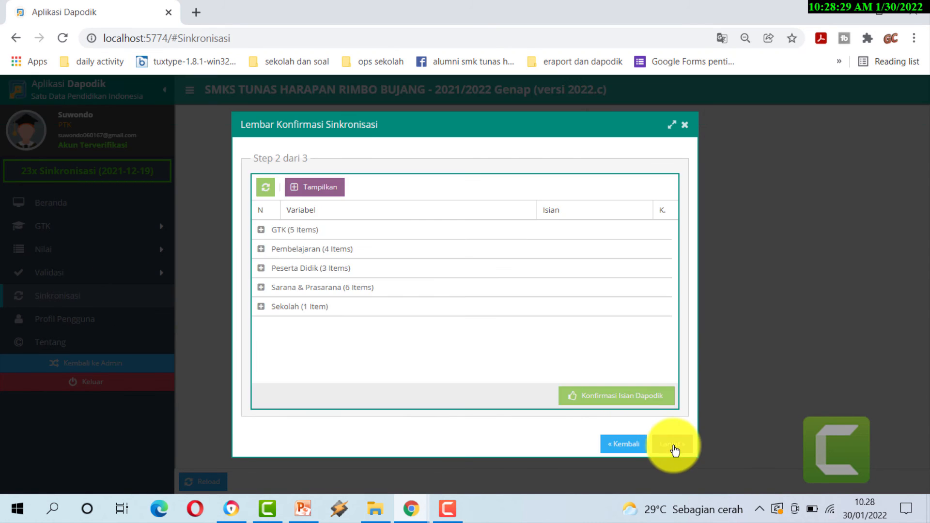
{"action": "left_click", "coordinate": [329, 185]}
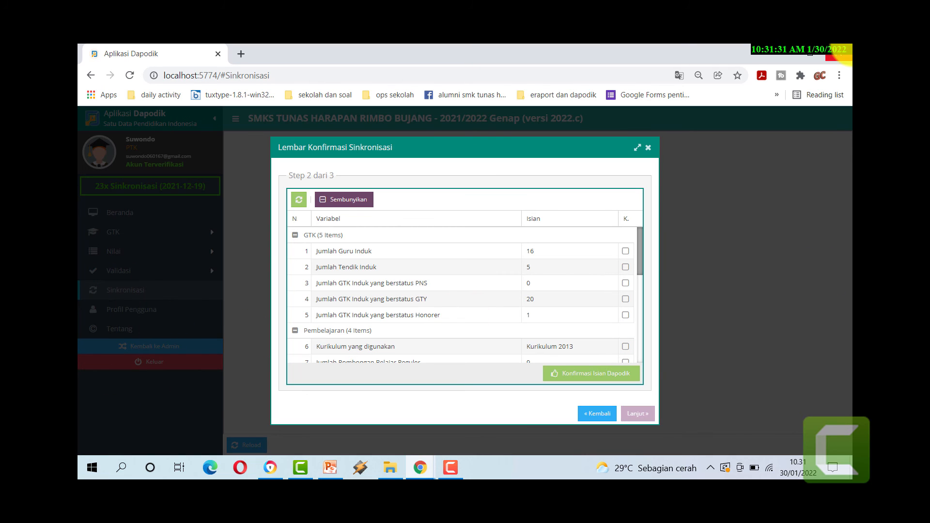
- Tick all 19 items, from Jumlah Guru Induk to Bersedia Menerima BOS, and submit them
{"action": "left_click", "coordinate": [628, 252]}
{"action": "left_click", "coordinate": [627, 266]}
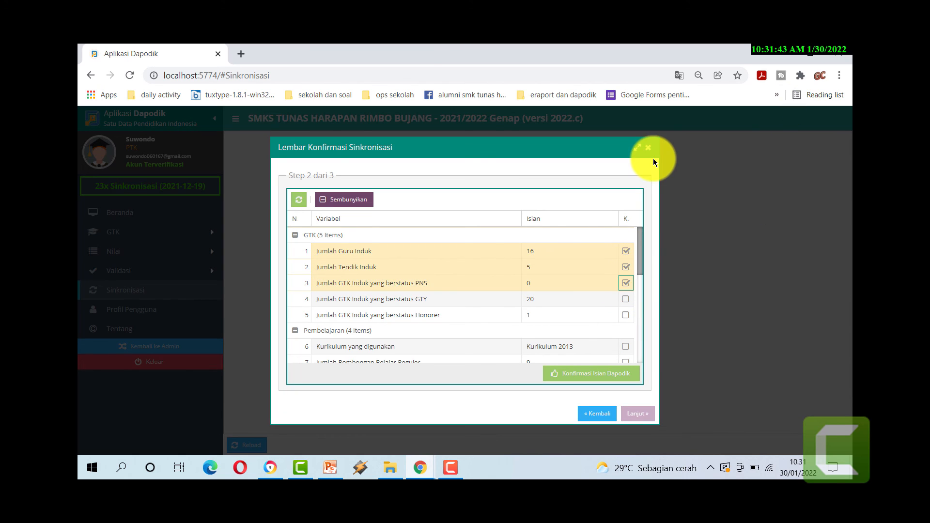
{"action": "key", "text": "Tab"}
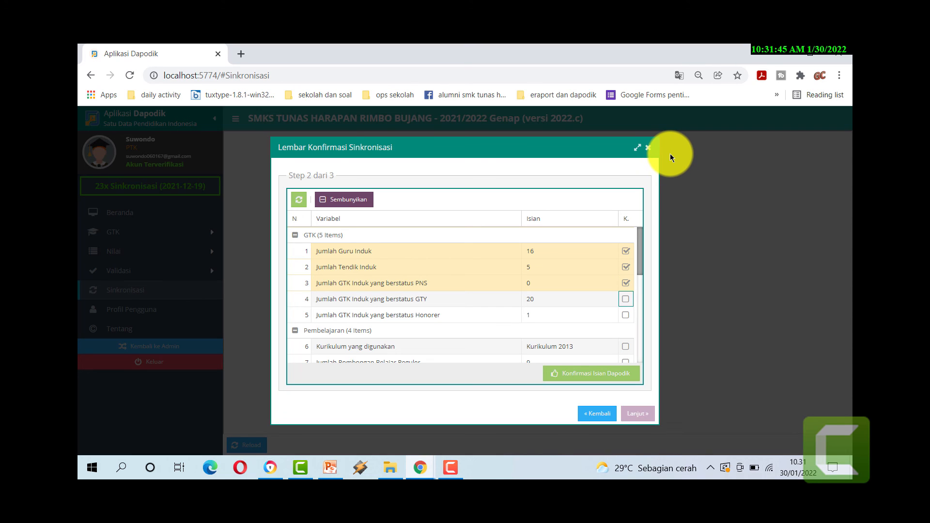
{"action": "key", "text": "space"}
{"action": "key", "text": "Tab"}
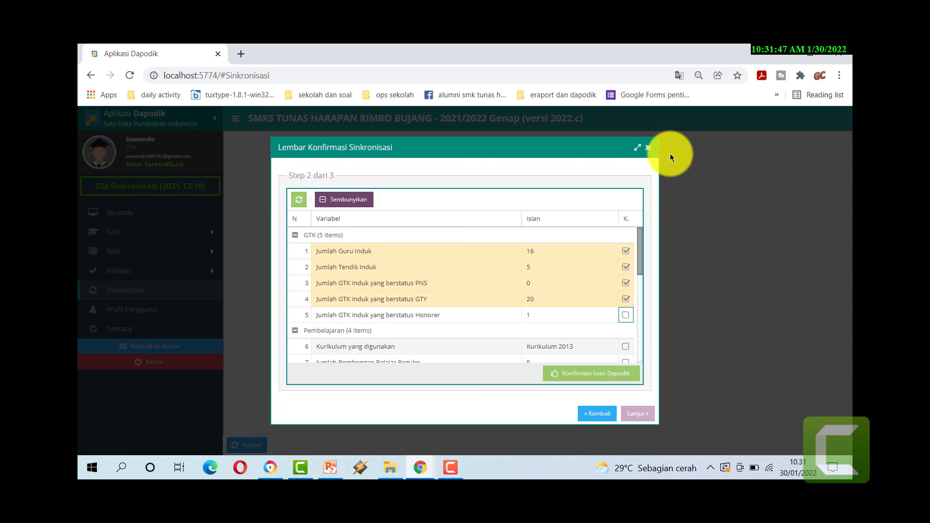
{"action": "key", "text": "space"}
{"action": "key", "text": "Tab"}
{"action": "key", "text": "space"}
{"action": "key", "text": "Tab"}
{"action": "key", "text": "space"}
{"action": "key", "text": "Tab"}
{"action": "key", "text": "space"}
{"action": "key", "text": "Tab"}
{"action": "key", "text": "space"}
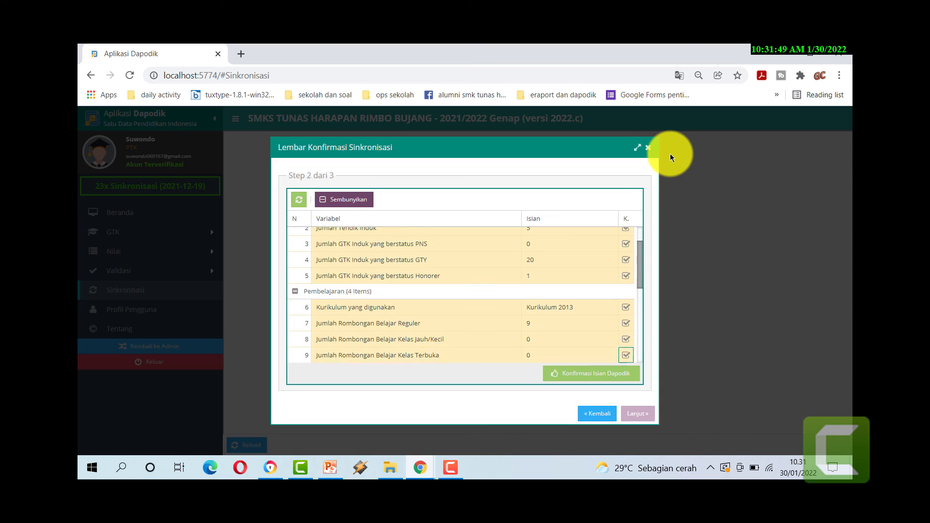
{"action": "key", "text": "Tab"}
{"action": "key", "text": "space"}
{"action": "key", "text": "Tab"}
{"action": "key", "text": "space"}
{"action": "key", "text": "Tab"}
{"action": "key", "text": "space"}
{"action": "key", "text": "Tab"}
{"action": "key", "text": "space"}
{"action": "key", "text": "Tab"}
{"action": "key", "text": "space"}
{"action": "key", "text": "Tab"}
{"action": "key", "text": "space"}
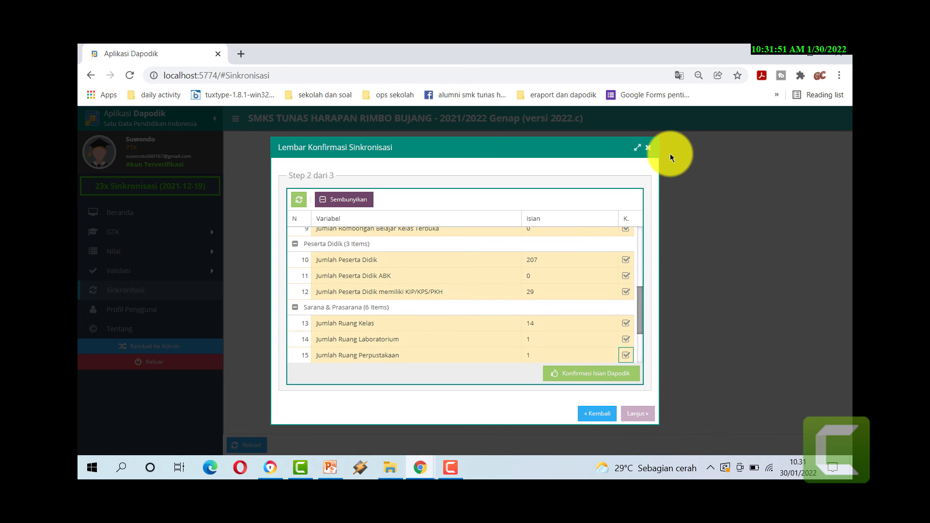
{"action": "key", "text": "Tab"}
{"action": "key", "text": "space"}
{"action": "key", "text": "Tab"}
{"action": "key", "text": "space"}
{"action": "key", "text": "Tab"}
{"action": "key", "text": "space"}
{"action": "key", "text": "Tab"}
{"action": "key", "text": "space"}
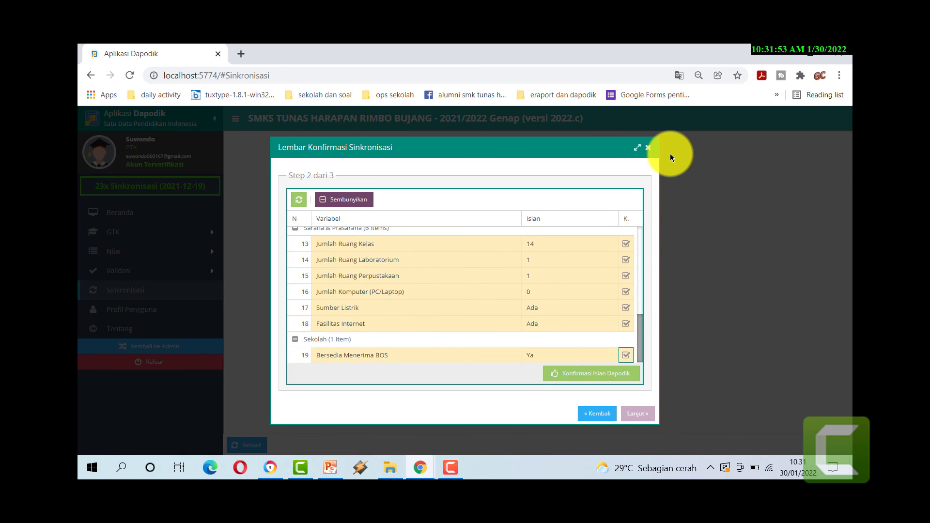
{"action": "key", "text": "space"}
{"action": "key", "text": "space"}
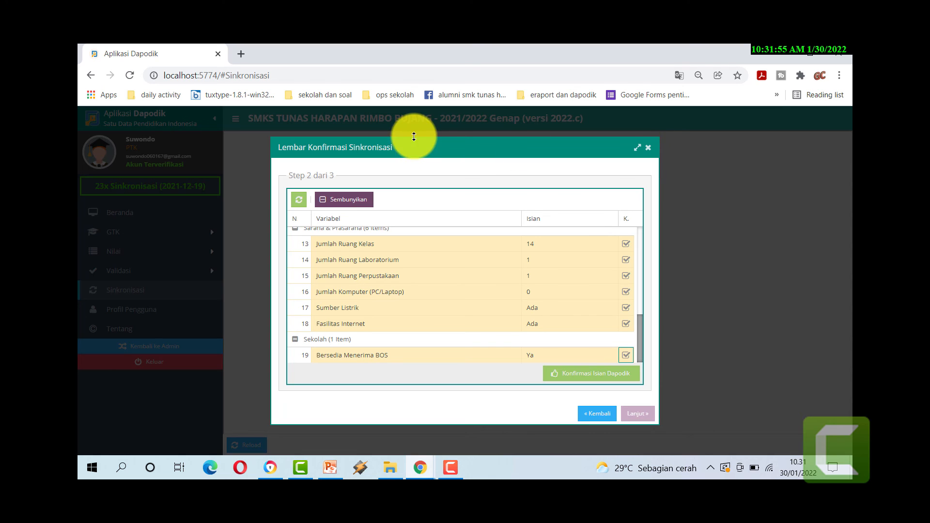
{"action": "left_click", "coordinate": [592, 379]}
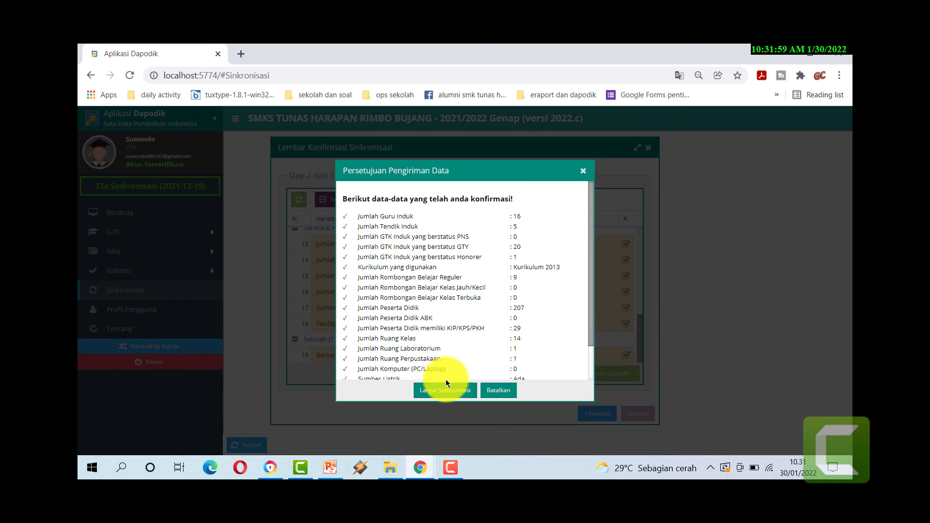
- Approve Konfirmasi Isian Dapodik and the integrity statement, then answer Ya to send the data
{"action": "left_click", "coordinate": [445, 395]}
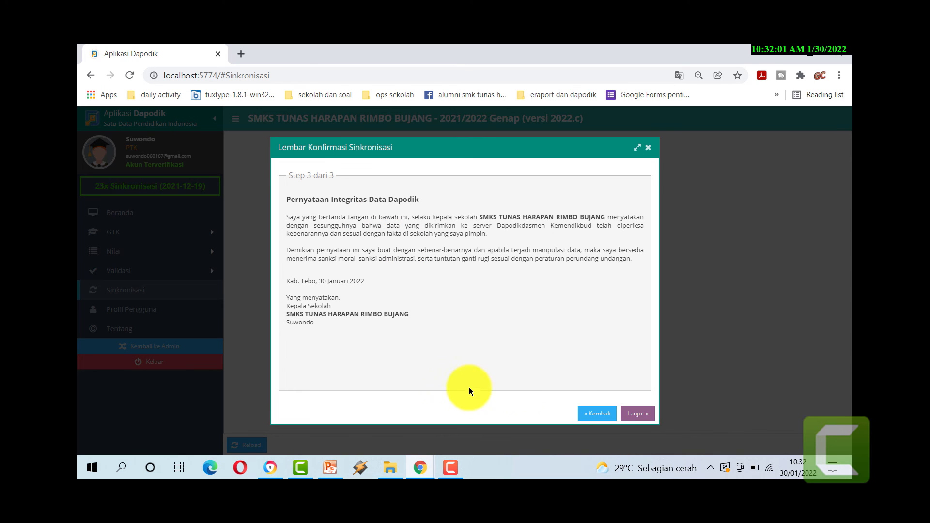
{"action": "left_click", "coordinate": [638, 414]}
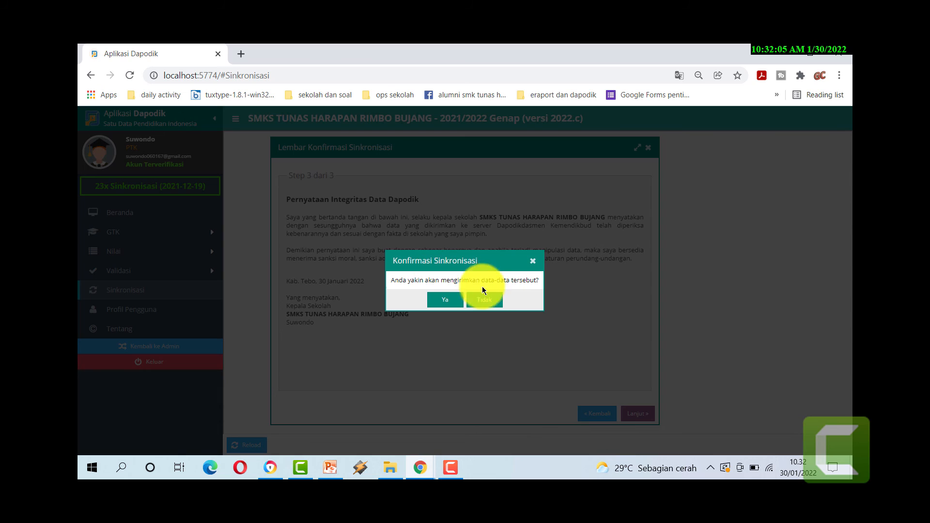
{"action": "left_click", "coordinate": [445, 301]}
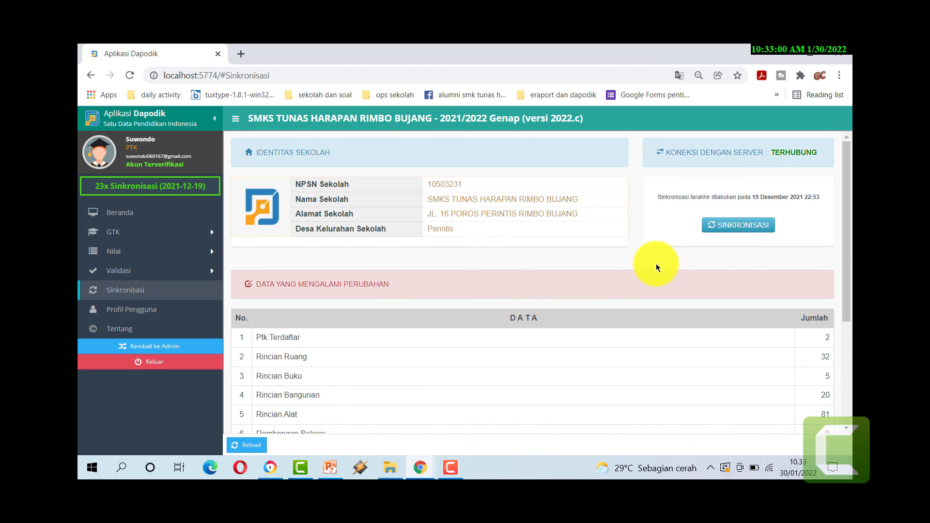
- Run SINKRONISASI to send the changed data, finishing in 3 menit 32 detik
{"action": "scroll", "coordinate": [307, 350], "scroll_direction": "down", "scroll_amount": 3}
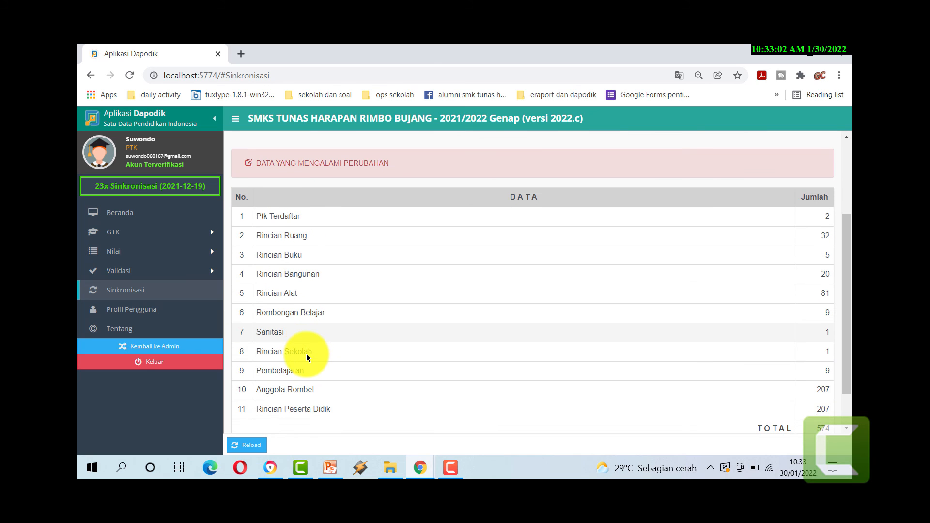
{"action": "scroll", "coordinate": [306, 354], "scroll_direction": "up", "scroll_amount": 4}
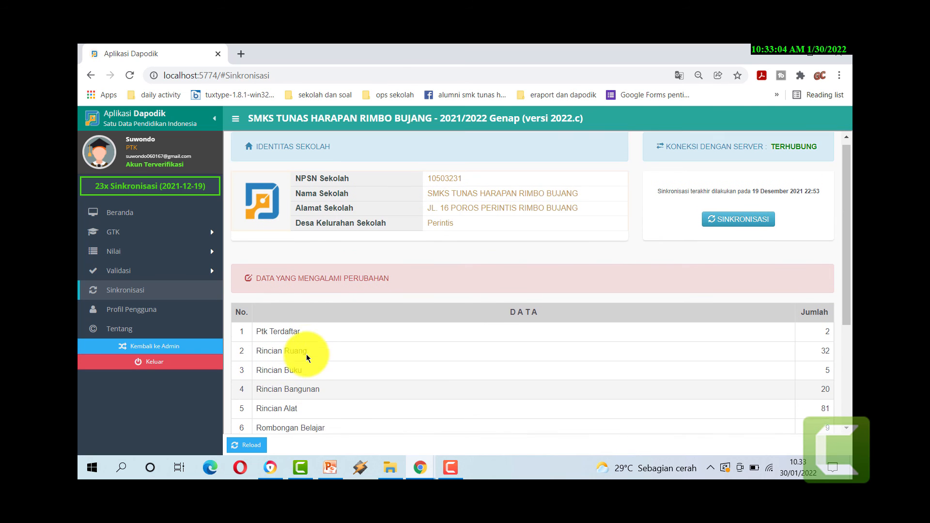
{"action": "left_click", "coordinate": [731, 226]}
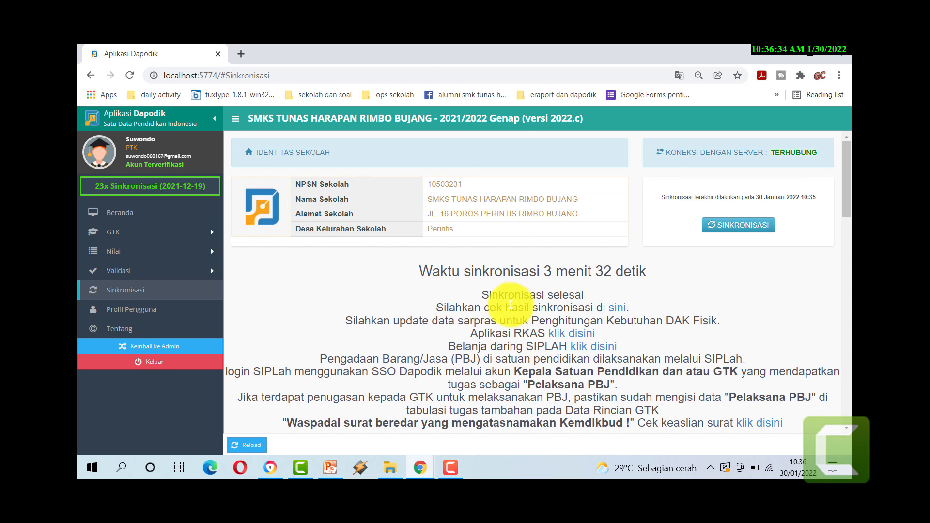
{"action": "scroll", "coordinate": [425, 322], "scroll_direction": "down", "scroll_amount": 3}
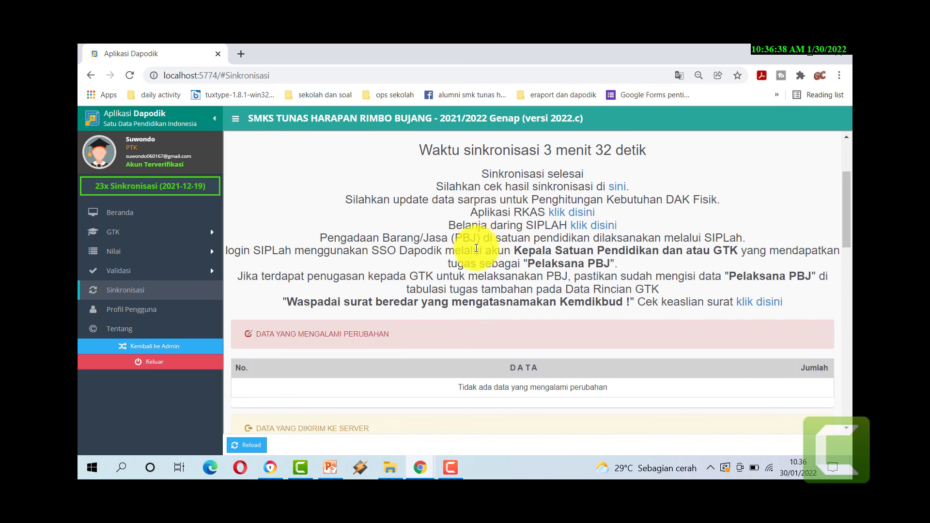
{"action": "scroll", "coordinate": [465, 249], "scroll_direction": "up", "scroll_amount": 3}
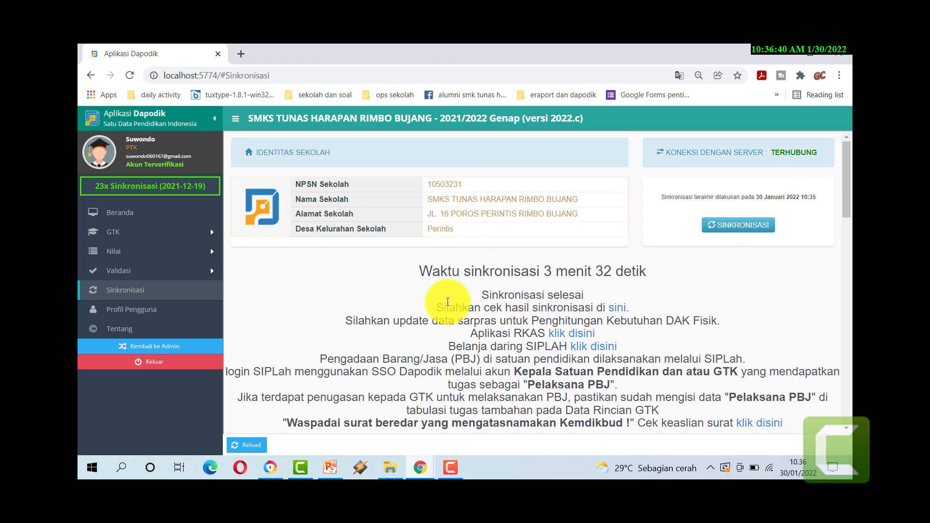
{"action": "scroll", "coordinate": [442, 302], "scroll_direction": "down", "scroll_amount": 3}
{"action": "scroll", "coordinate": [446, 298], "scroll_direction": "up", "scroll_amount": 3}
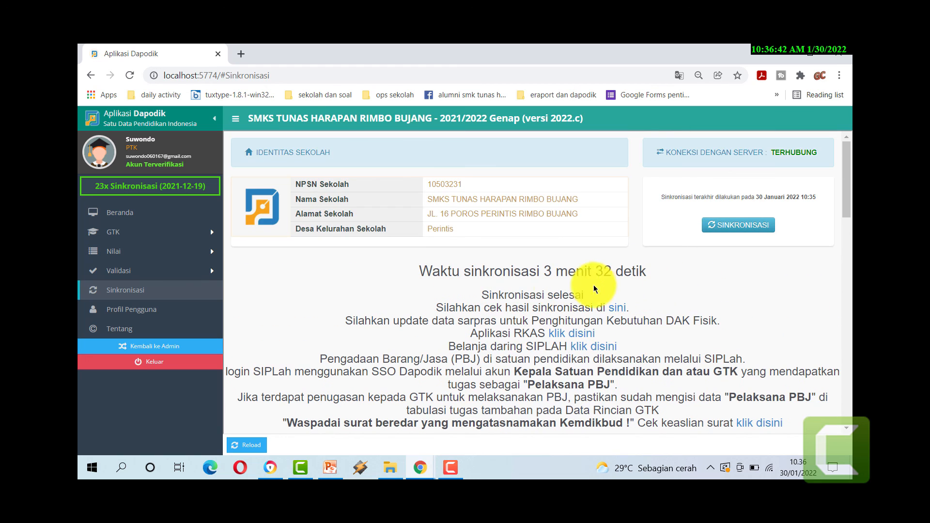